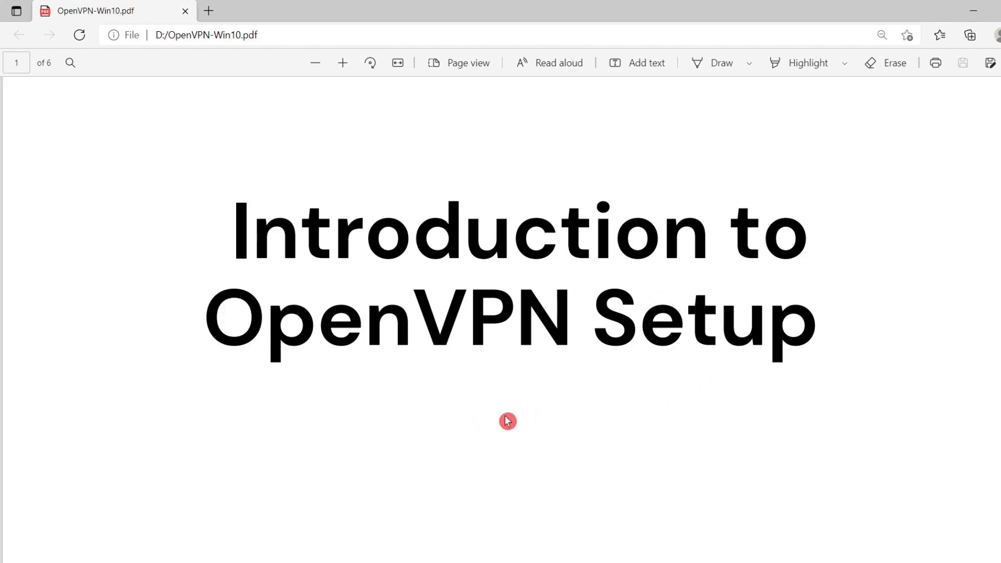
Step: Leave the PDF, switch to the OpenVPN website in Firefox and open its Community Downloads page
left_click(358, 554)
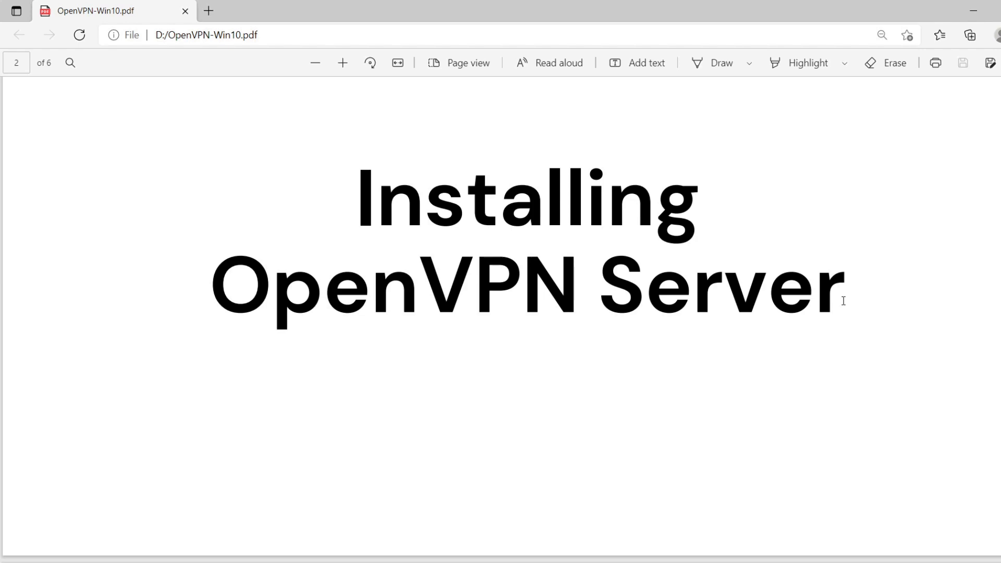
left_click(973, 11)
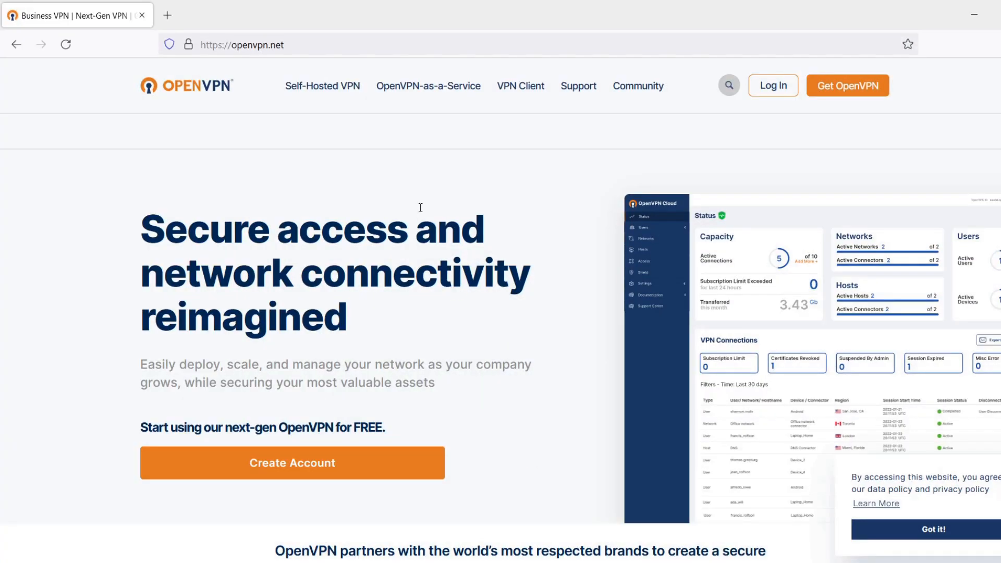
mouse_move(420, 110)
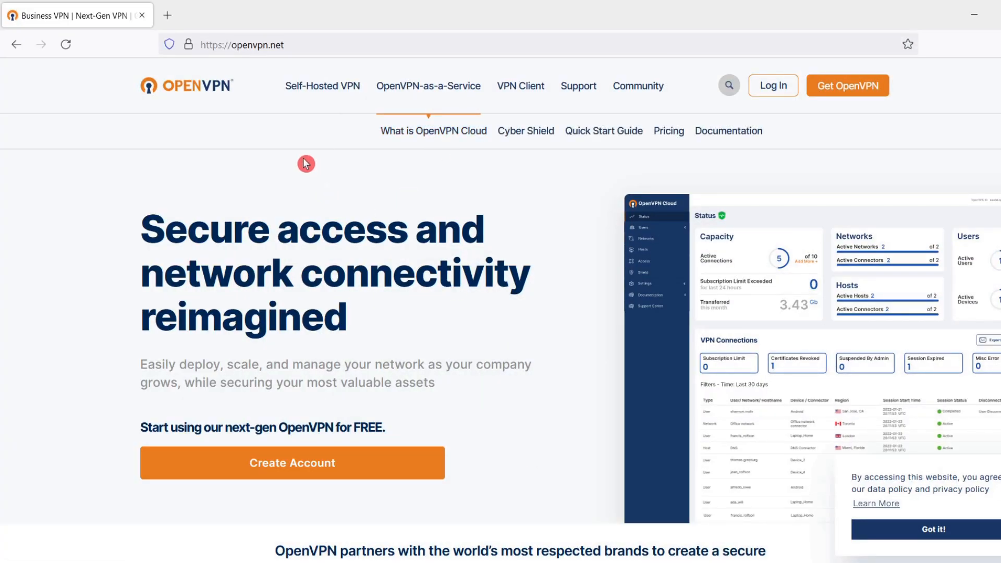
mouse_move(644, 97)
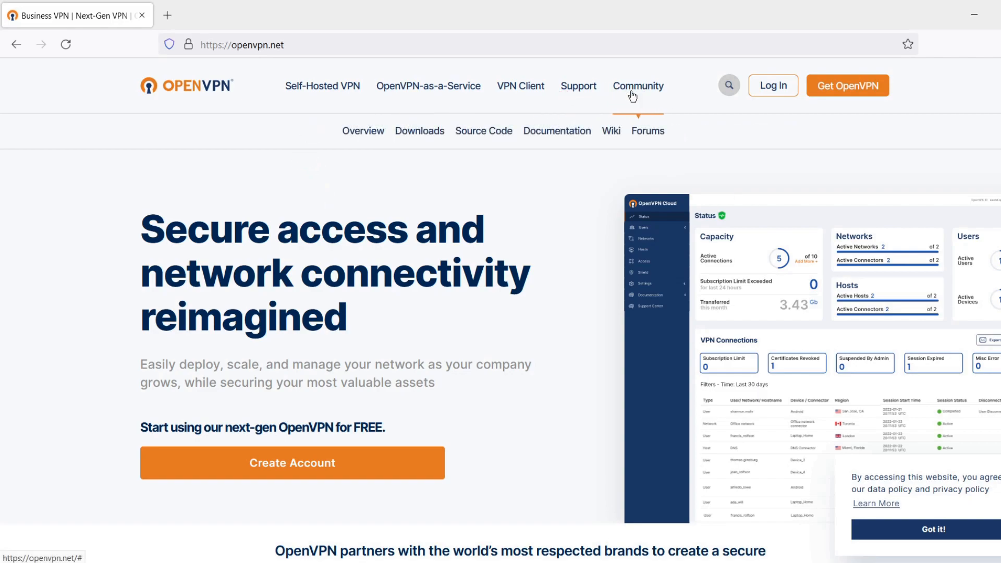
left_click(423, 137)
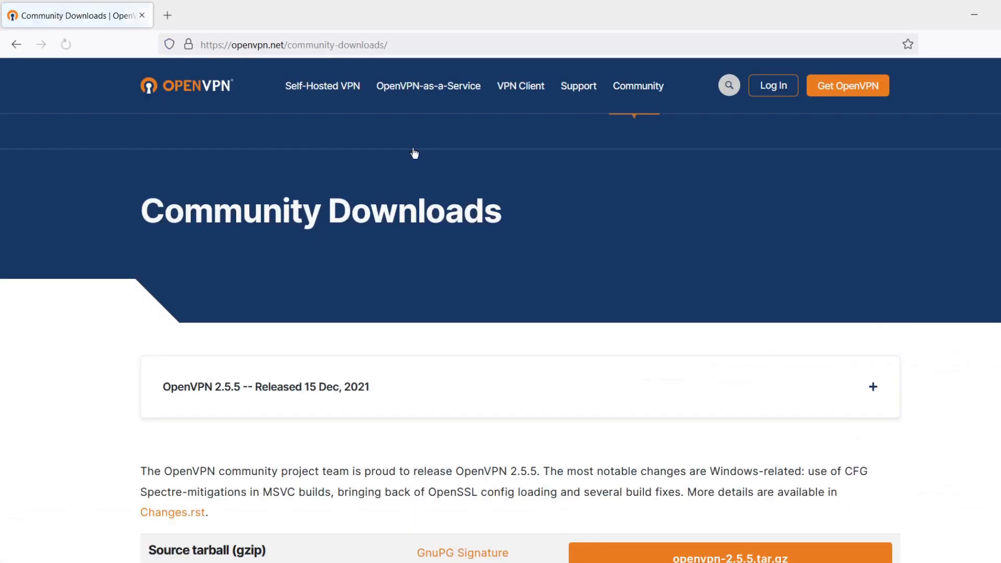
Step: Download the Windows 64-bit MSI installer of OpenVPN 2.5.5 and save the file OpenVPN-2.5.5-I602-amd64.msi
scroll(509, 297, "down", 5)
scroll(512, 304, "down", 5)
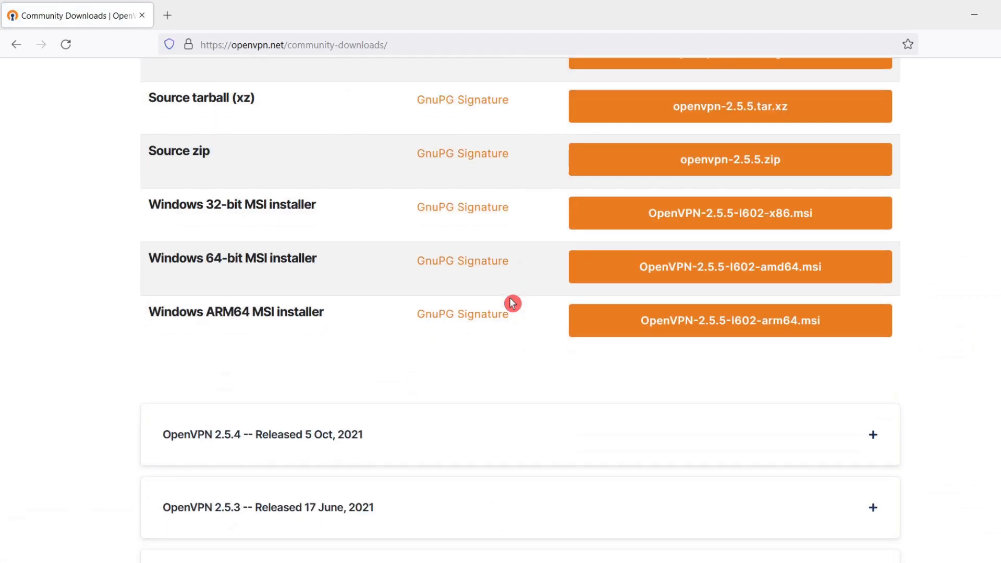
left_click(658, 281)
left_click(584, 328)
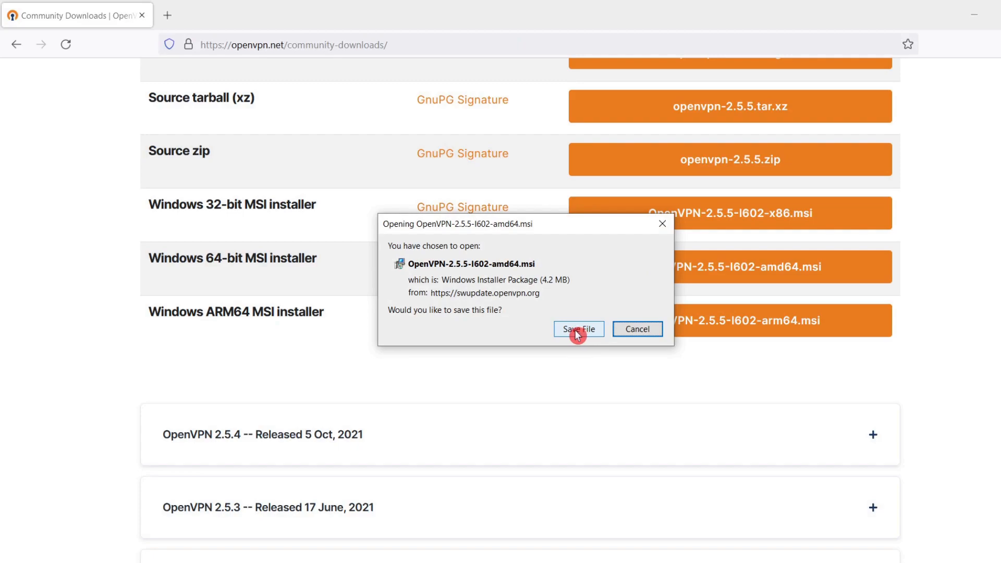
left_click(579, 334)
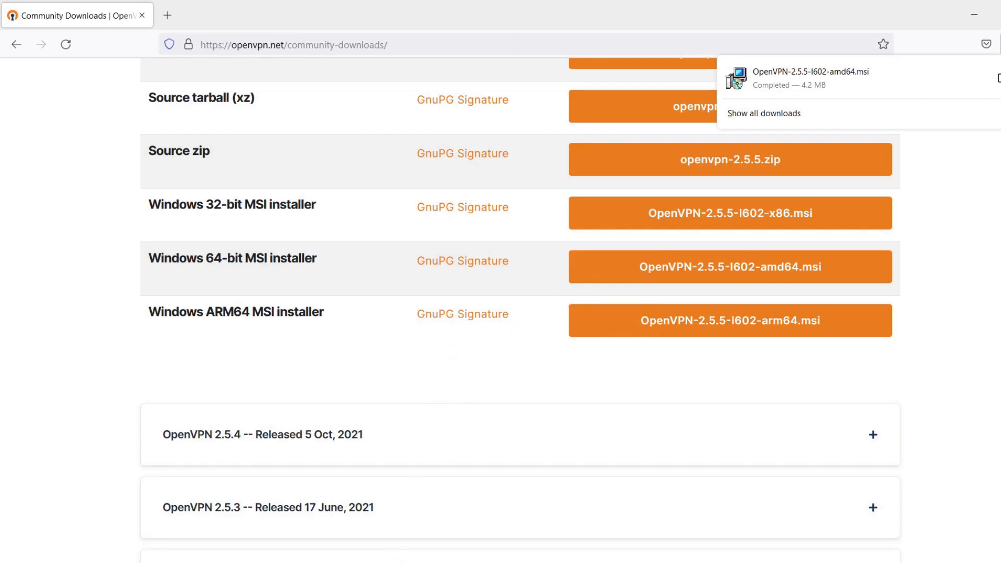
Step: Switch to the Downloads folder in File Explorer and start the installation of OpenVPN-2.5.5-I602-amd64
mouse_move(389, 562)
left_click(391, 498)
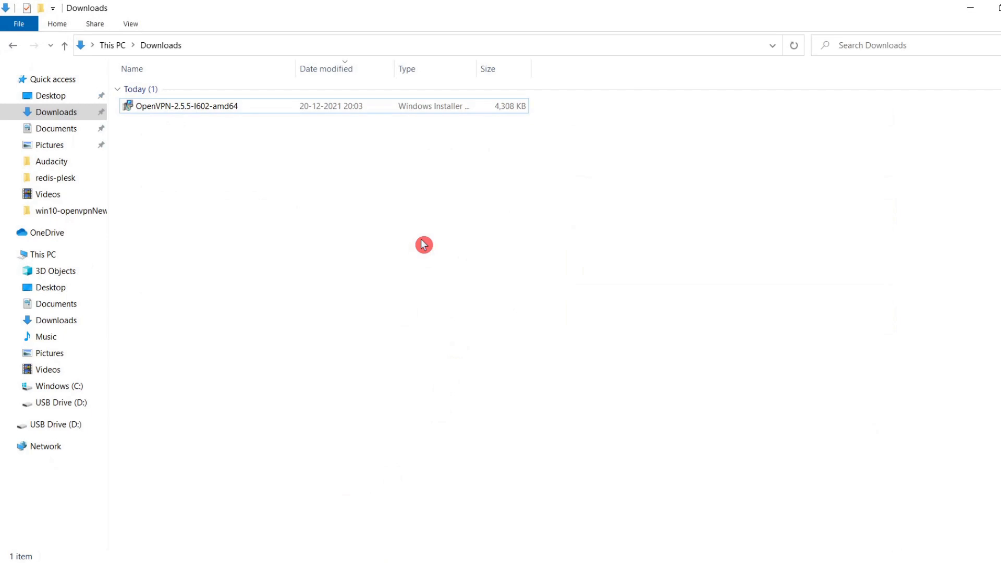
left_click(211, 108)
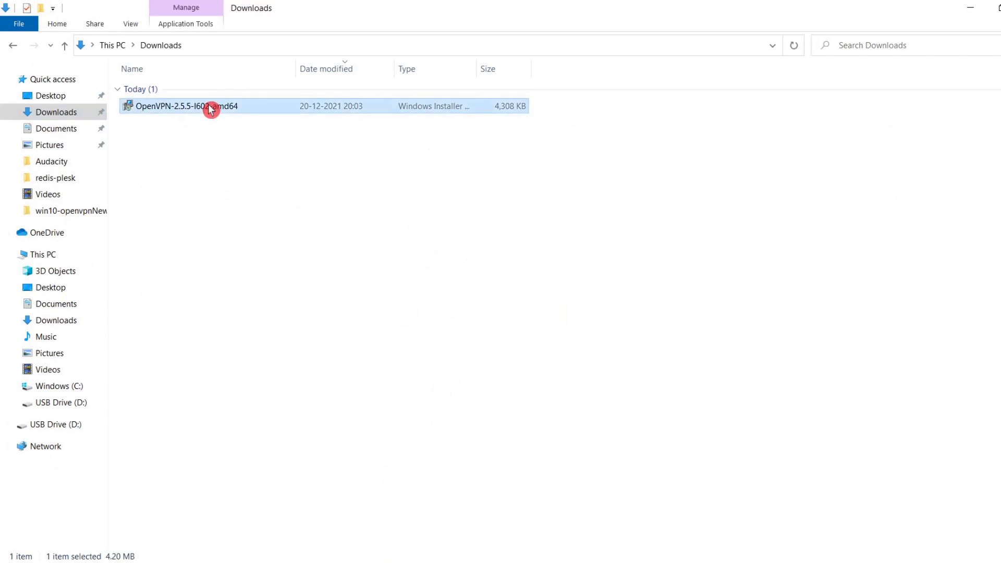
right_click(211, 108)
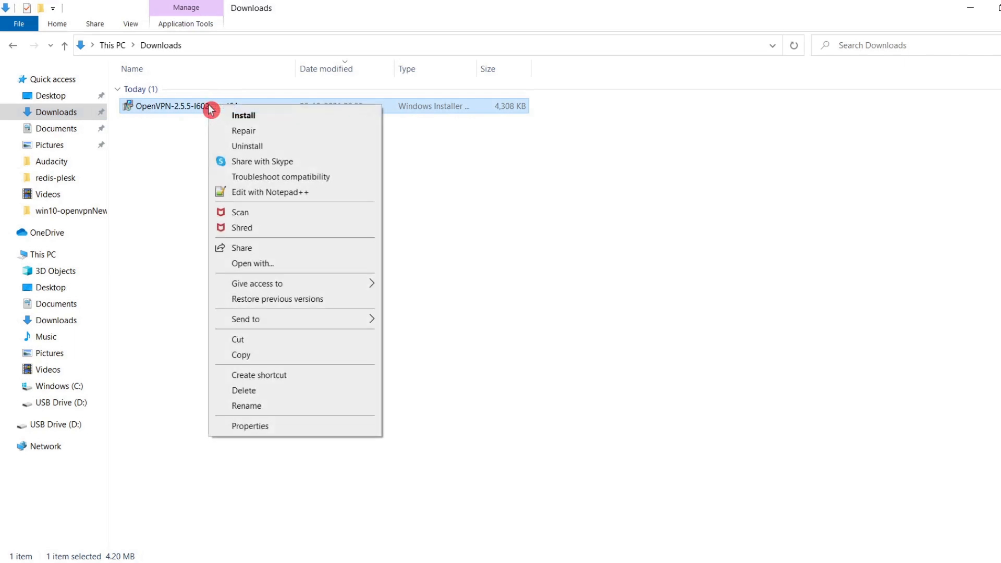
left_click(252, 119)
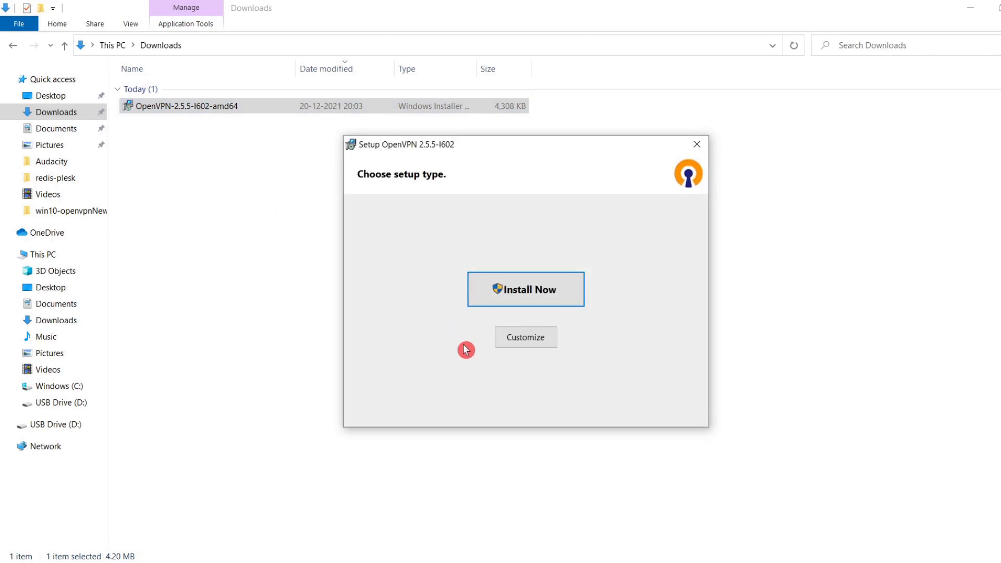
Step: Choose a customized setup and set the entire OpenVPN Service feature to be installed on the local hard drive
left_click(531, 345)
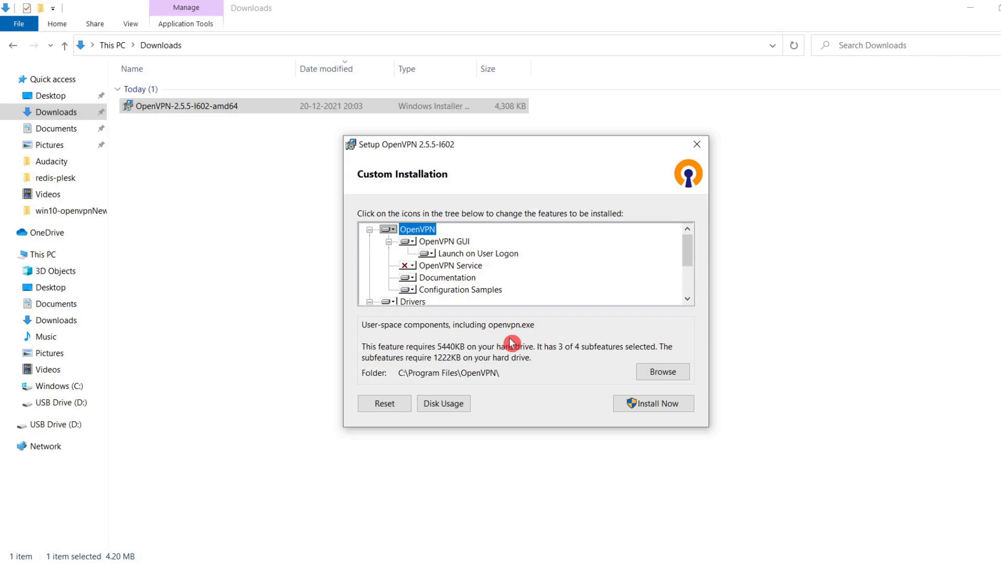
left_click(411, 268)
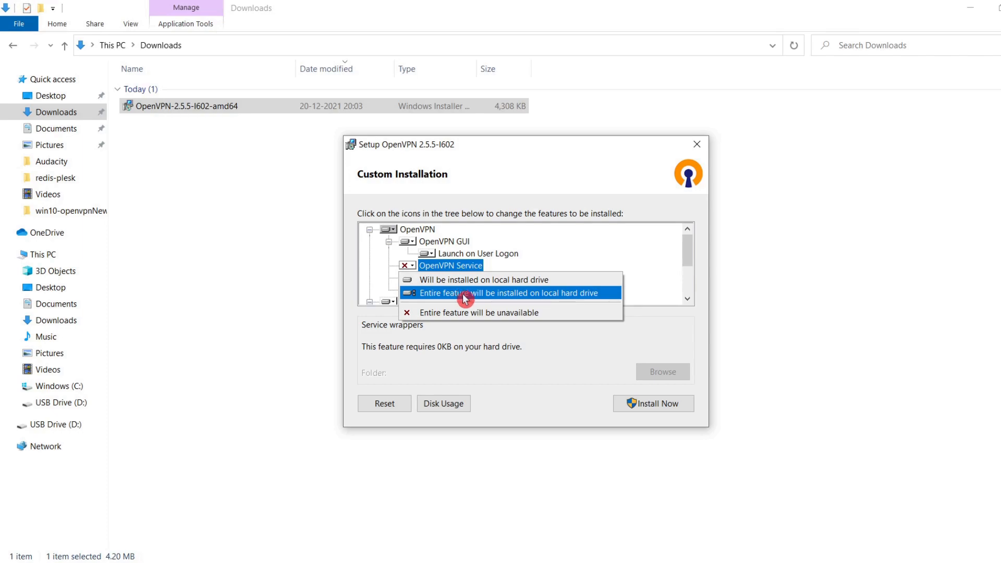
left_click(461, 295)
Step: Set the entire EasyRSA 3 Certificate Management Scripts feature under OpenSSL Utilities to be installed on the local hard drive
left_click(687, 299)
left_click(687, 299)
left_click(687, 299)
left_click(687, 299)
left_click(687, 299)
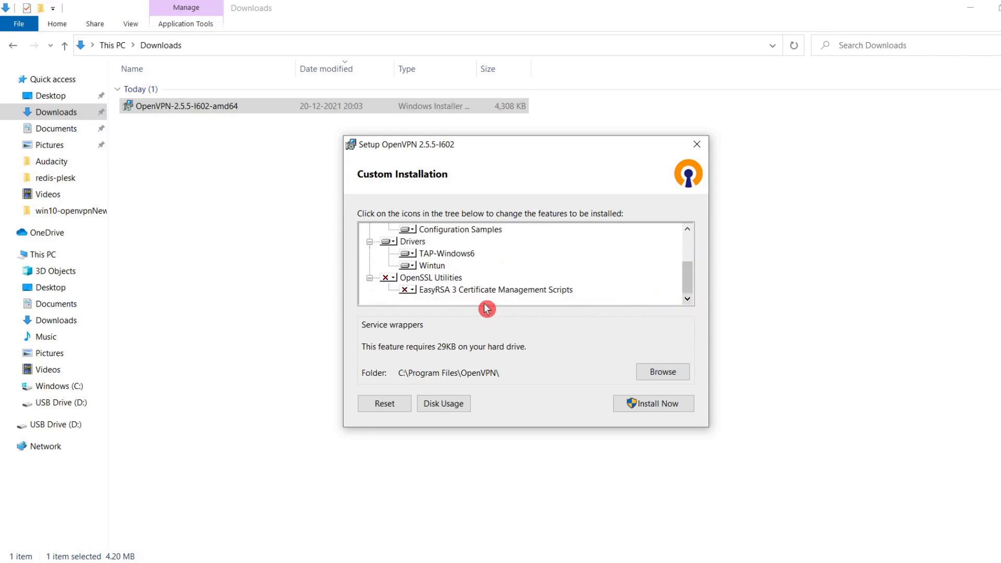
left_click(412, 290)
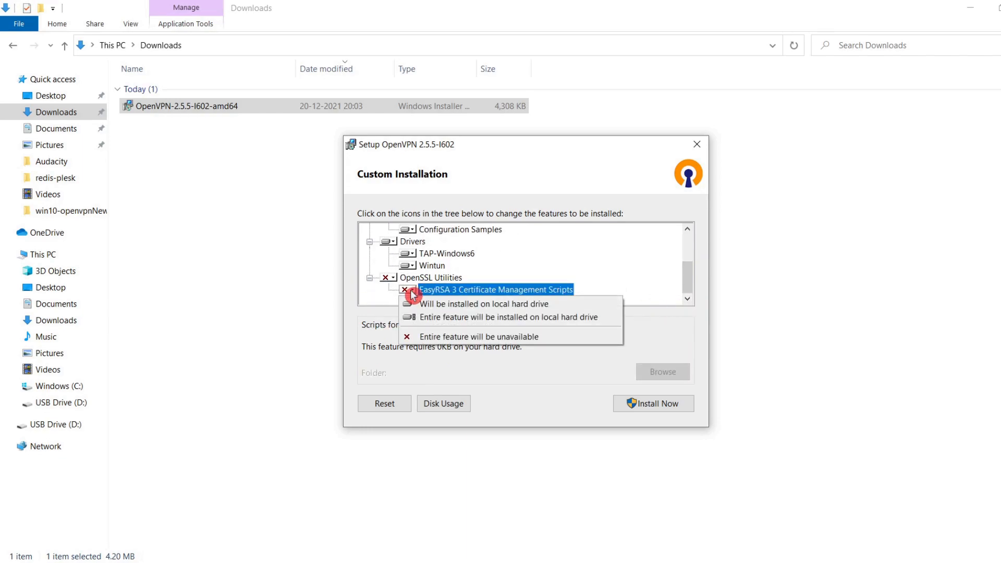
left_click(467, 322)
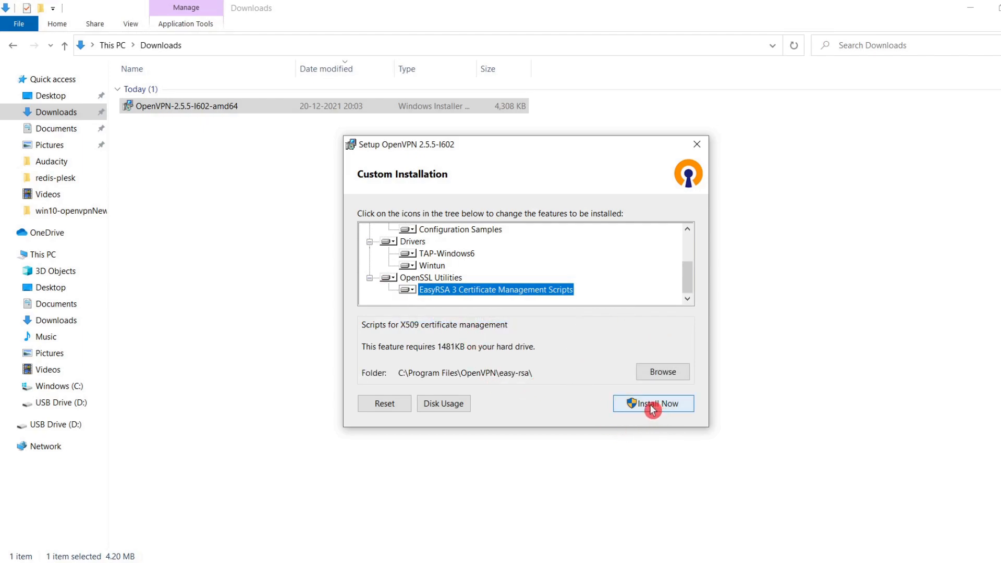
Step: Install OpenVPN with the selected features, close the setup wizard and dismiss the OpenVPN GUI message about missing connection profiles
left_click(652, 409)
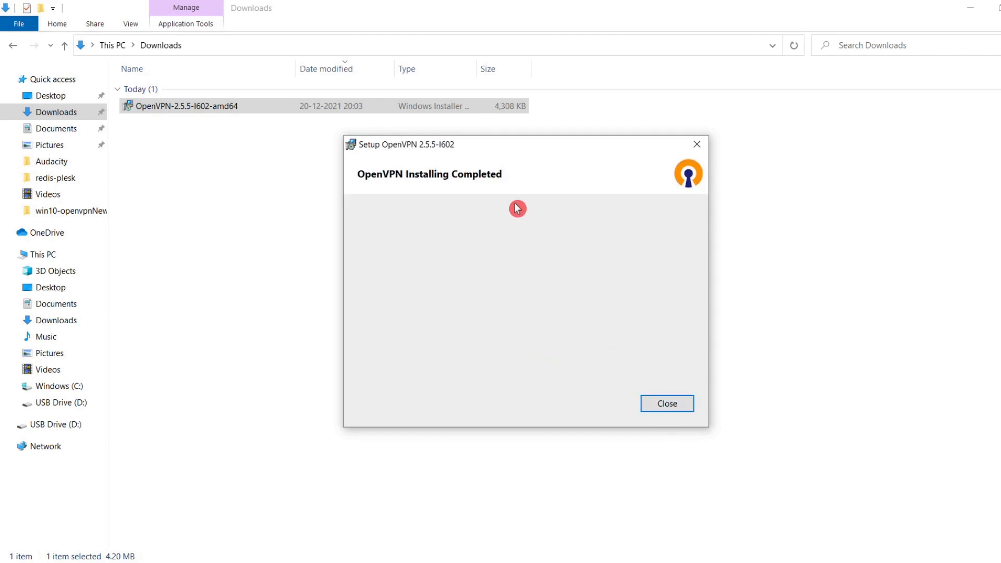
left_click(664, 409)
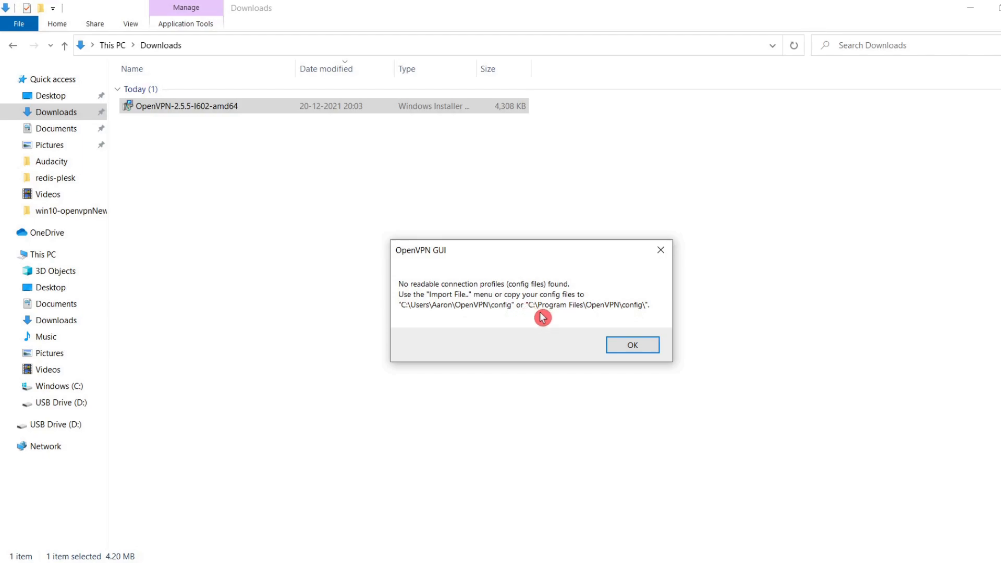
left_click(633, 345)
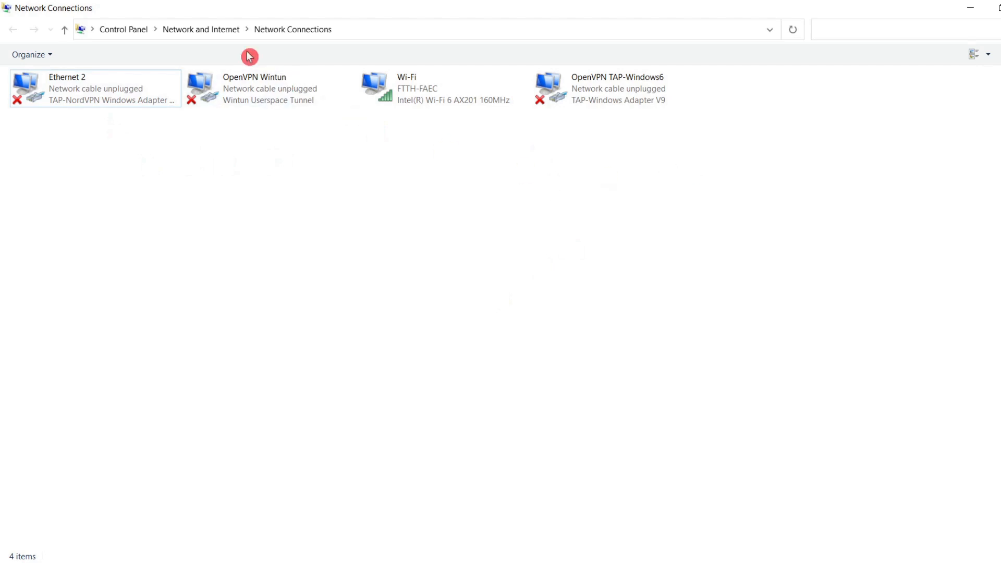
Step: Refresh the Network Connections window and check the OpenVPN TAP-Windows6 and other virtual adapters
left_click(794, 31)
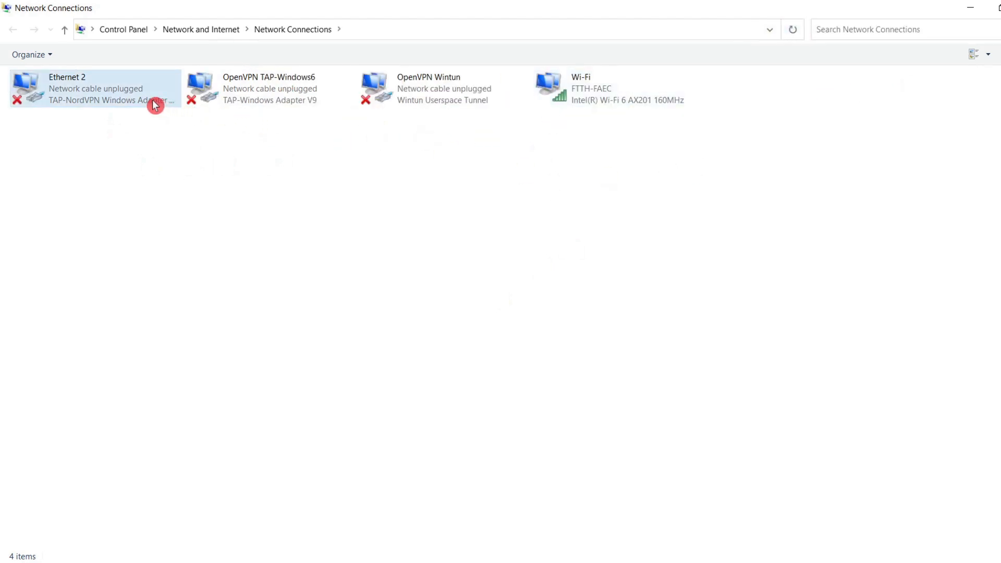
left_click(260, 95)
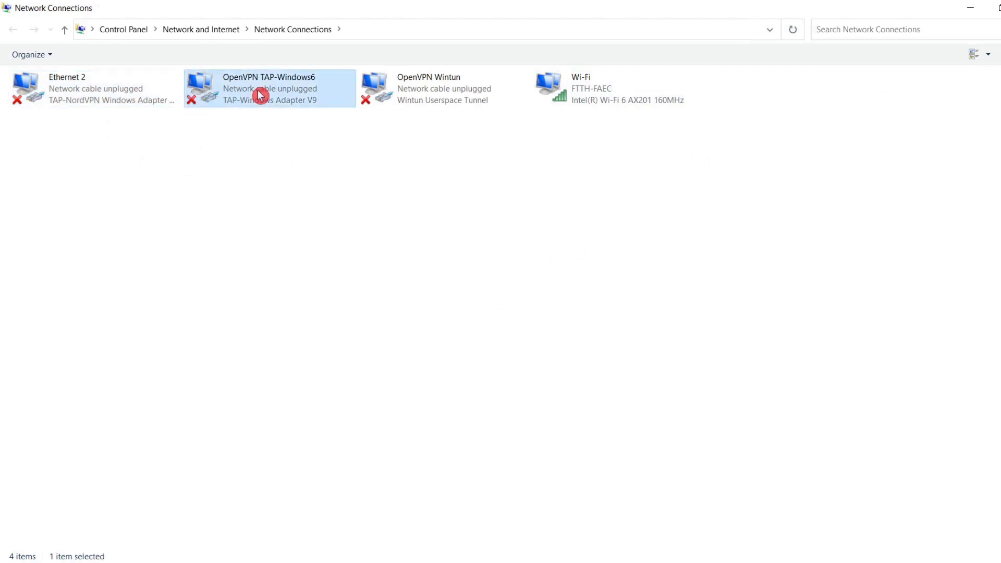
left_click(134, 103)
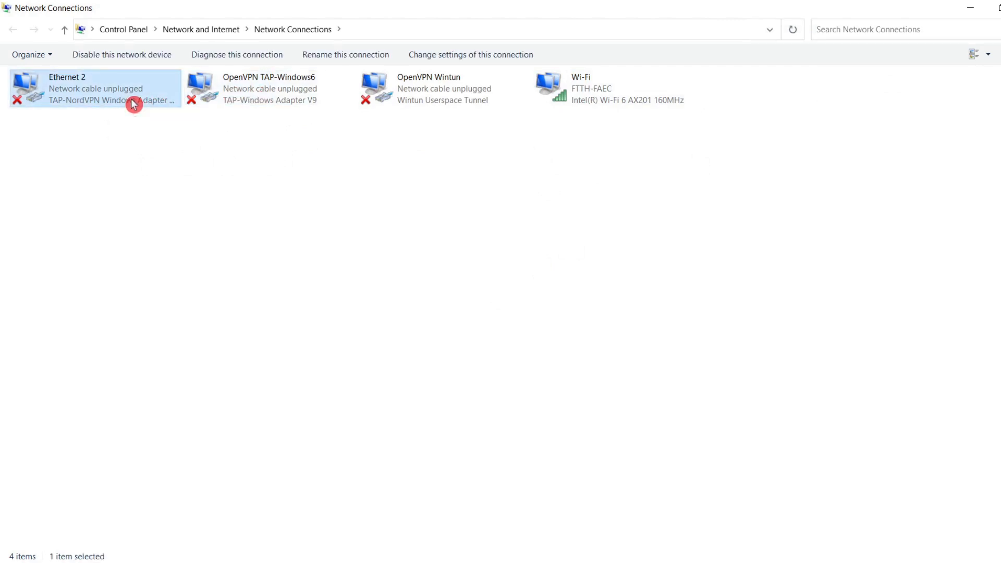
left_click(380, 173)
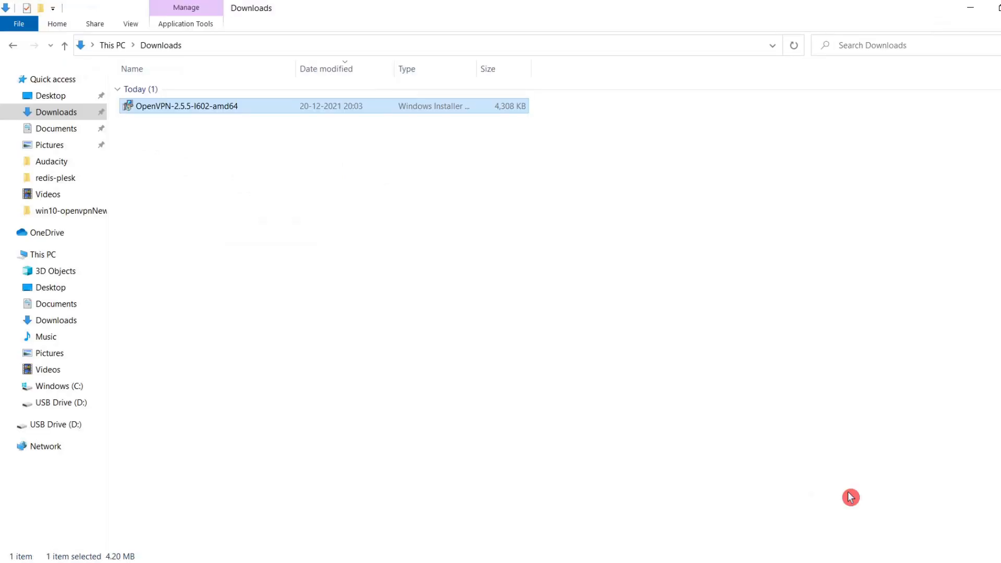
Step: Find the OpenVPN GUI icon among the hidden system tray icons and view its context menu
left_click(866, 562)
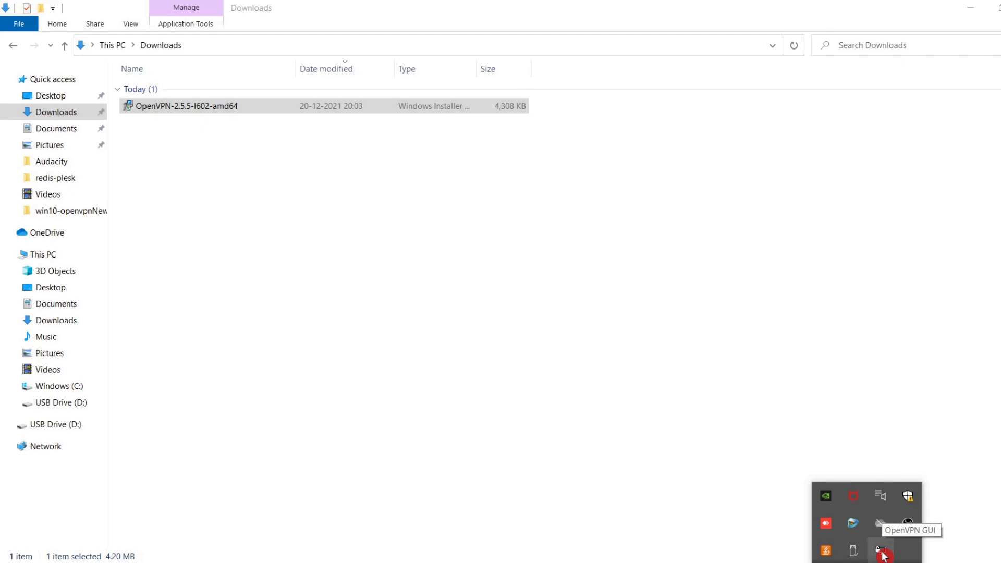
right_click(882, 557)
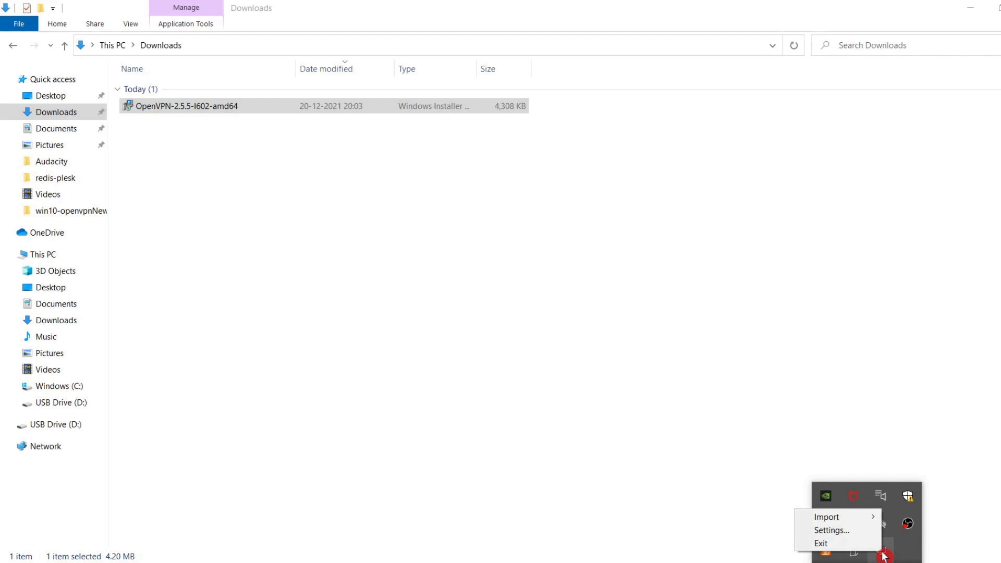
left_click(883, 557)
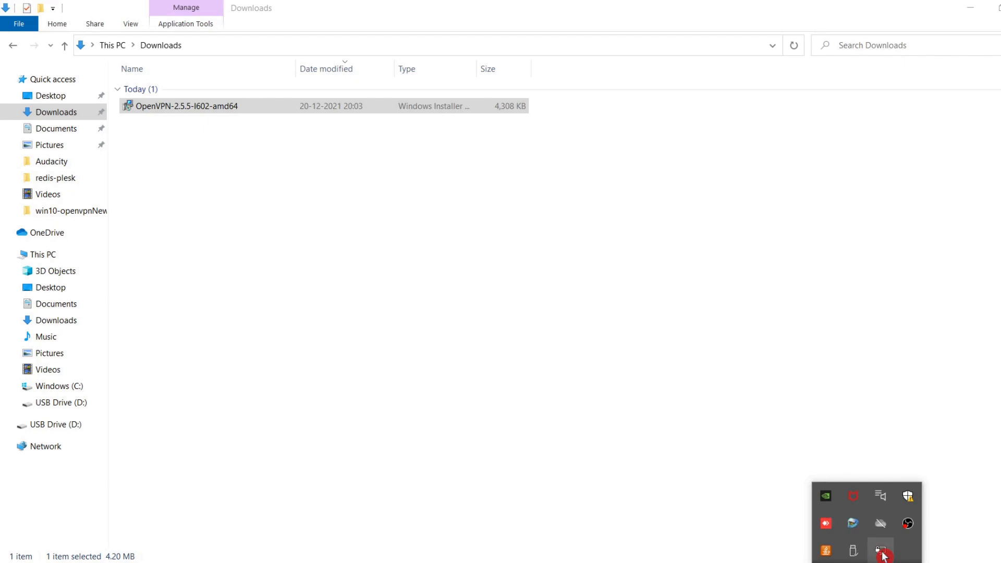
right_click(882, 556)
left_click(883, 556)
Step: Go to the desktop, launch OpenVPN GUI from its shortcut and check its system tray menu options
left_click(971, 8)
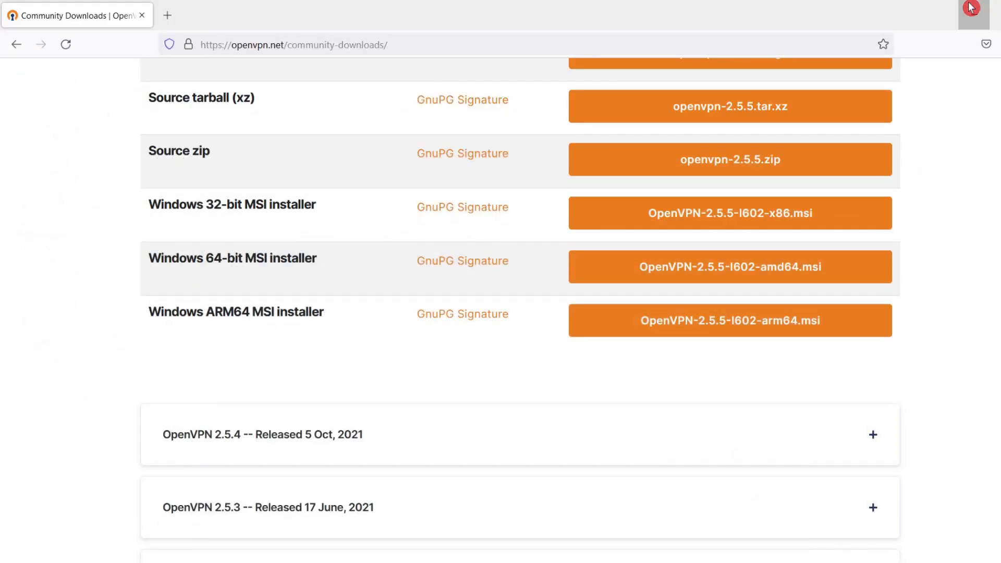
left_click(970, 7)
double_click(92, 438)
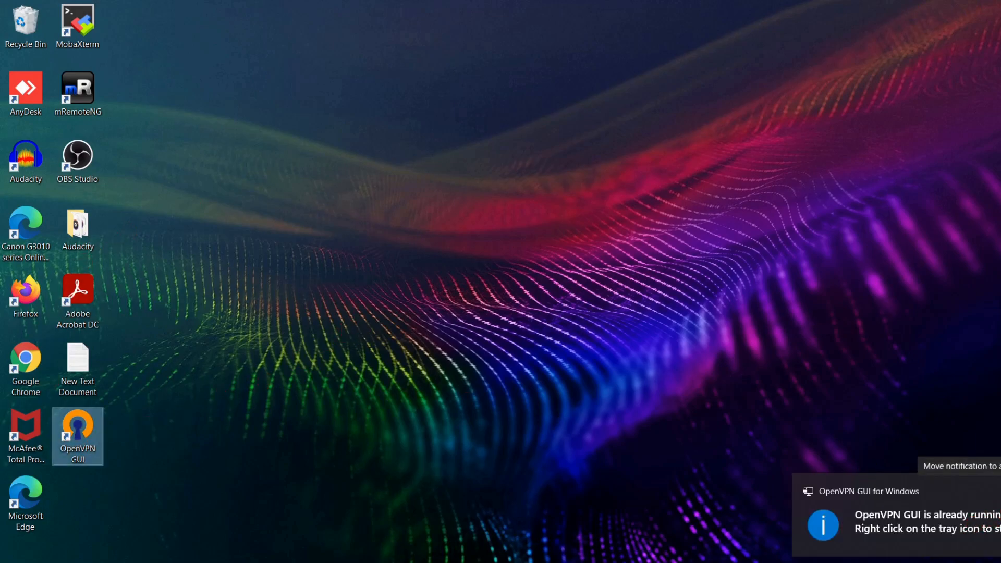
left_click(1000, 491)
left_click(867, 562)
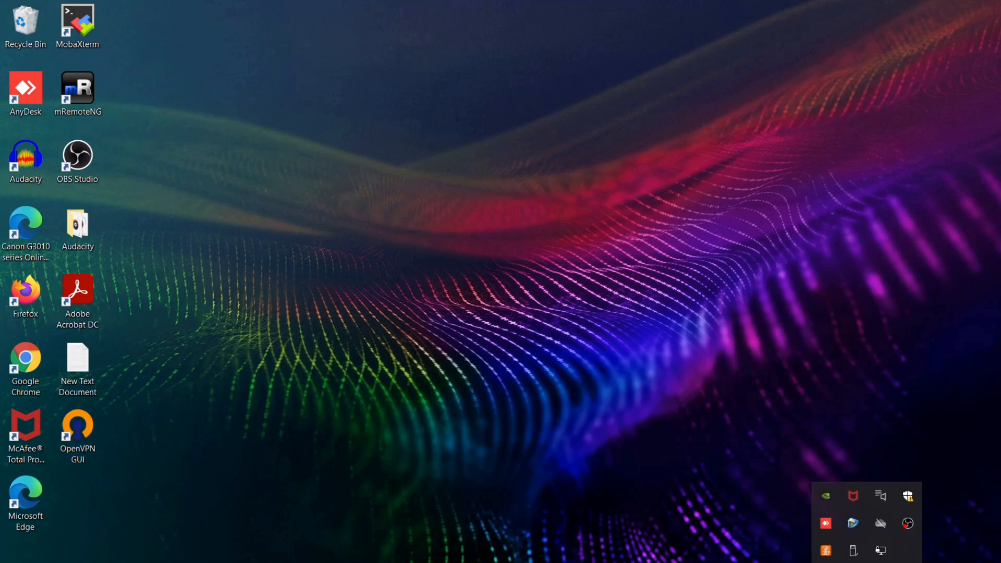
right_click(882, 555)
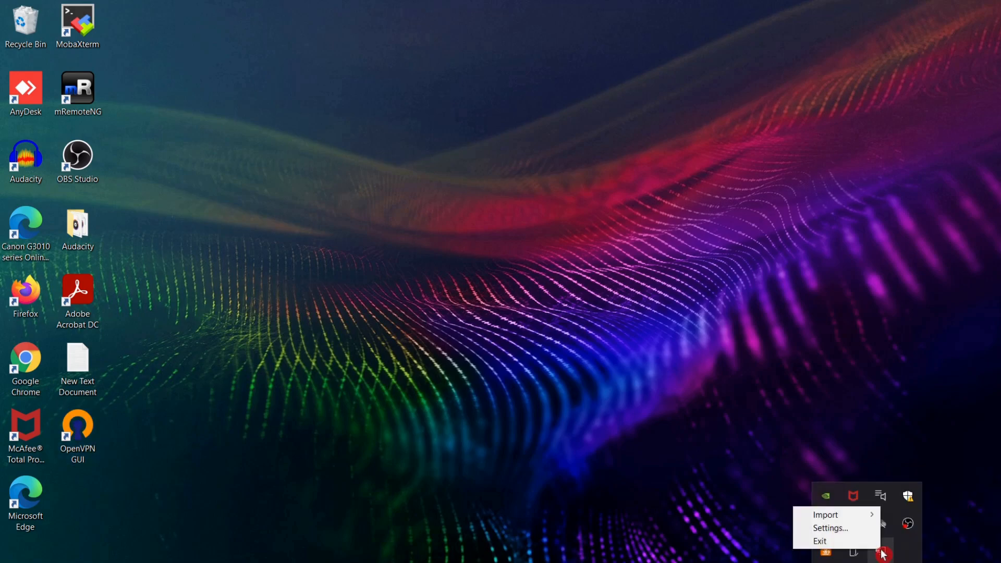
left_click(722, 499)
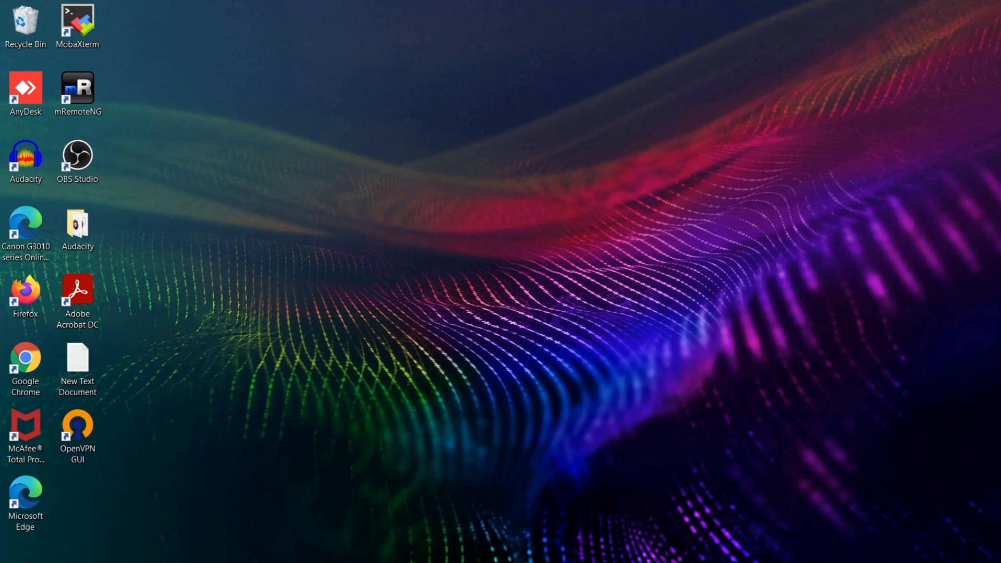
Step: Return to File Explorer and open the Program Files folder on the Windows (C:) drive
left_click(388, 562)
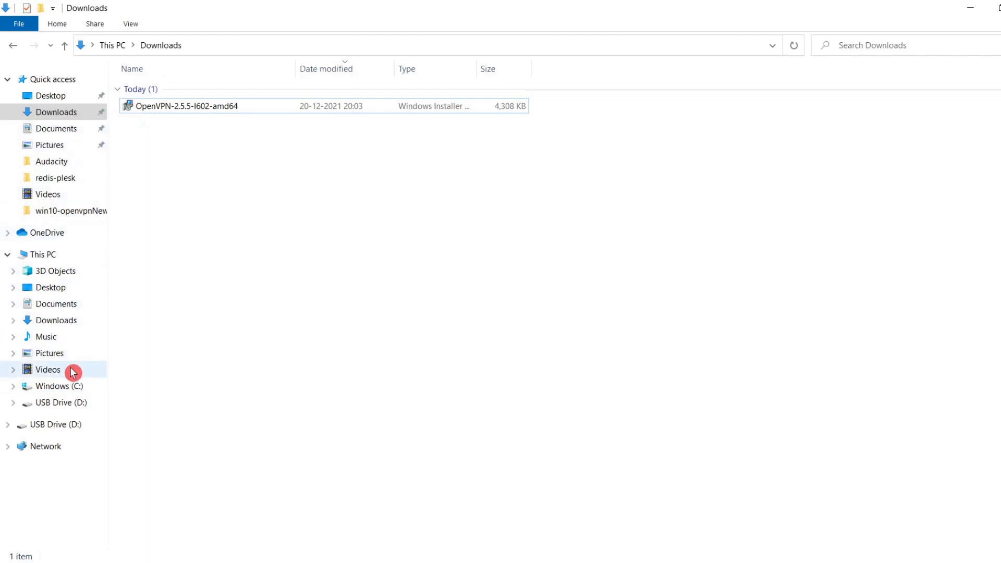
left_click(69, 387)
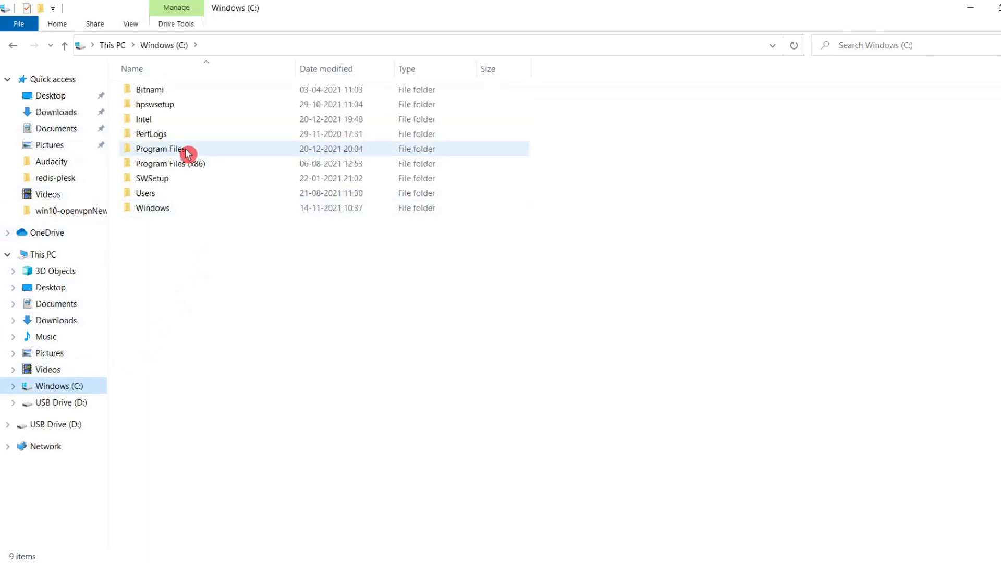
double_click(188, 151)
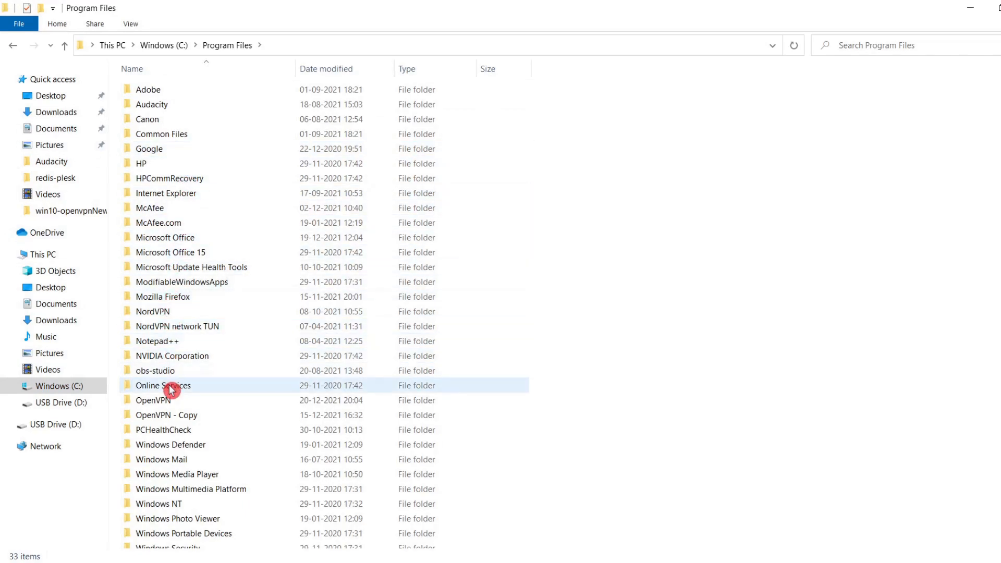
Step: Open the OpenVPN folder inside Program Files and reveal its full path, C:\Program Files\OpenVPN
left_click(287, 48)
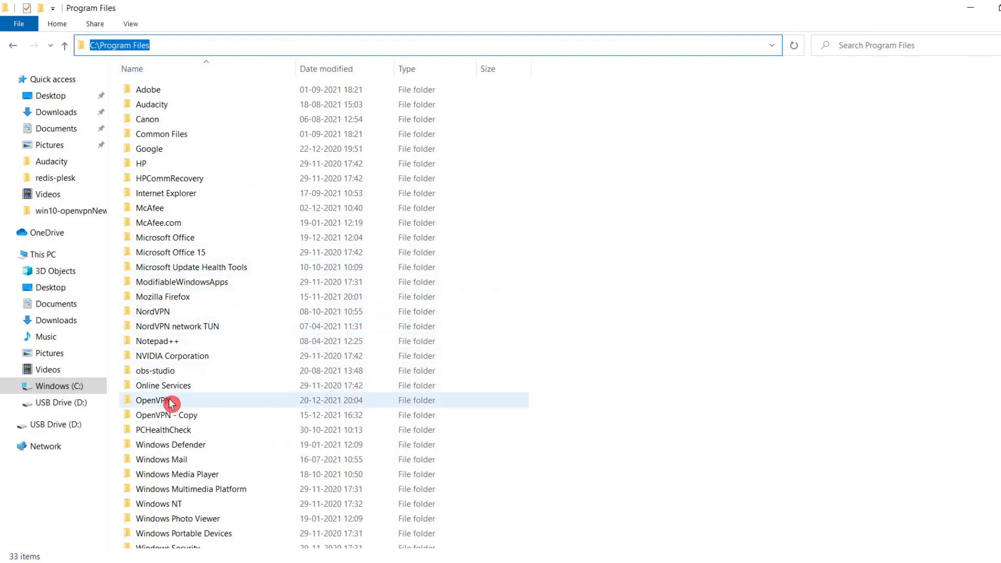
double_click(171, 402)
left_click(348, 44)
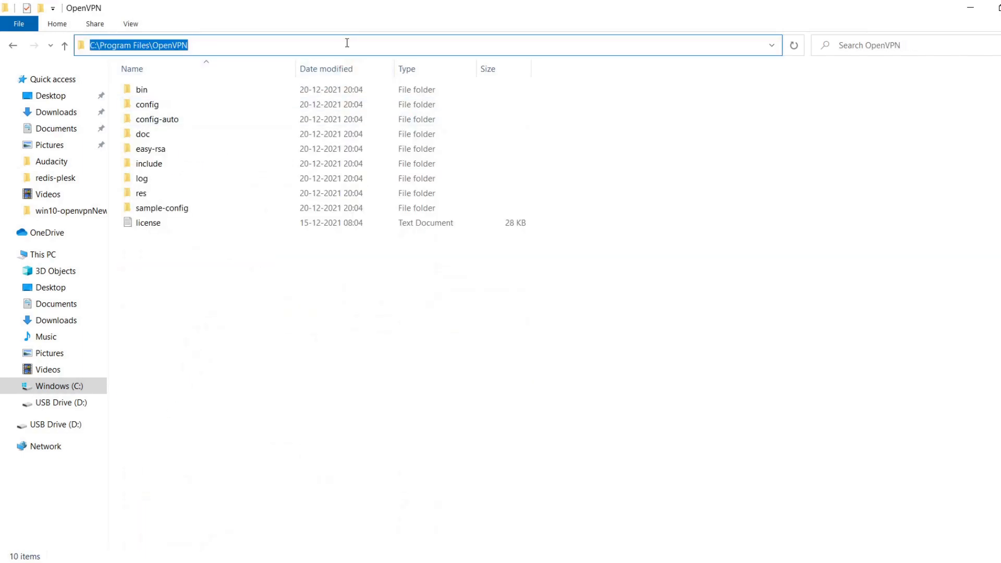
left_click(201, 44)
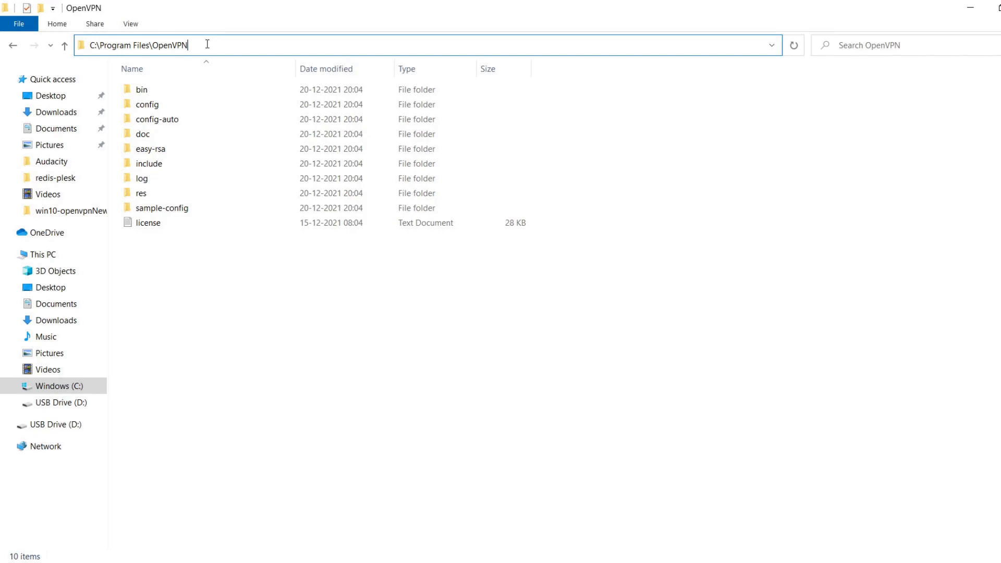
left_click_drag(211, 45, 89, 45)
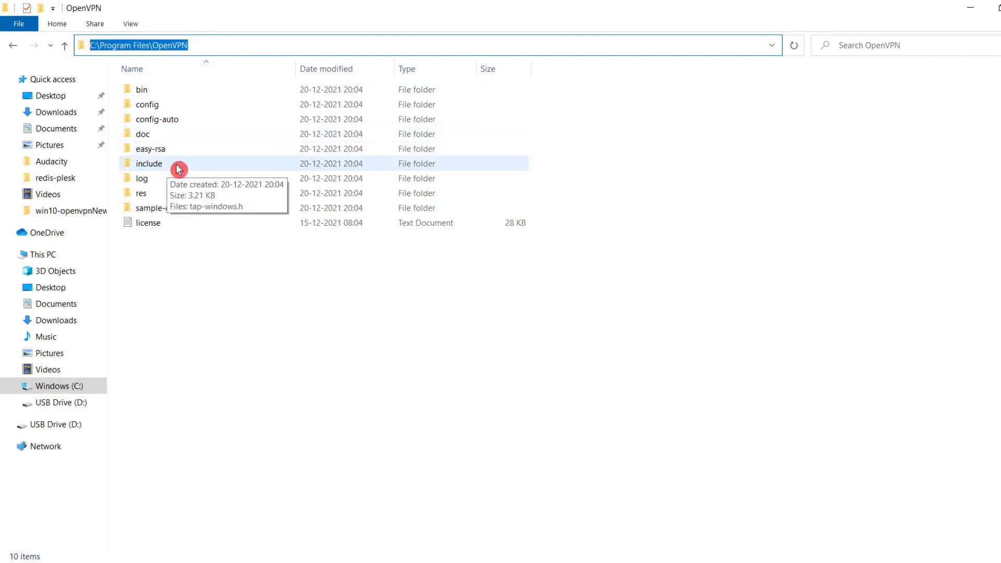
Step: Open the config subfolder of OpenVPN, inspect its full path, C:\Program Files\OpenVPN\config, and restore the breadcrumb view
double_click(172, 105)
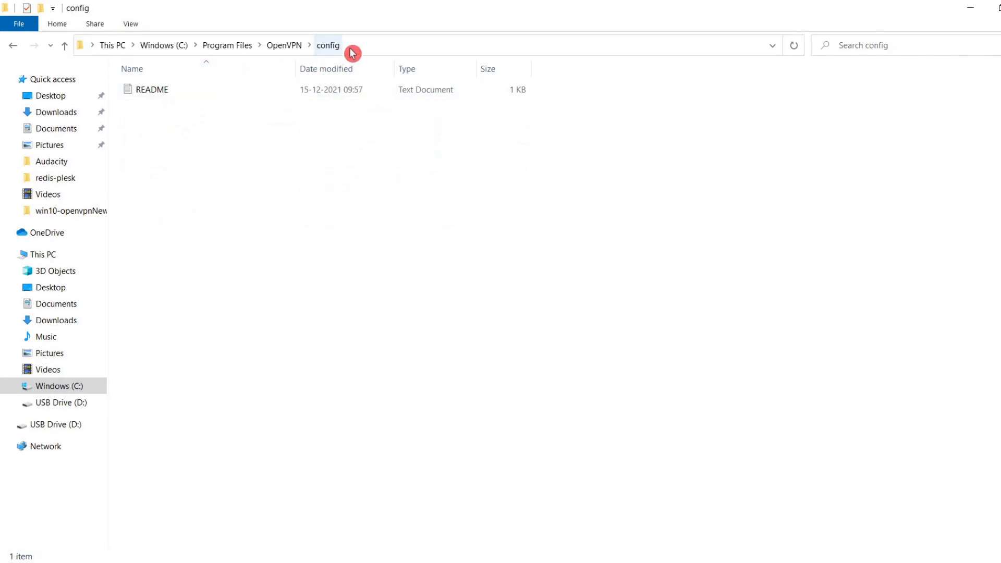
left_click(353, 45)
left_click(353, 44)
left_click_drag(241, 45, 87, 45)
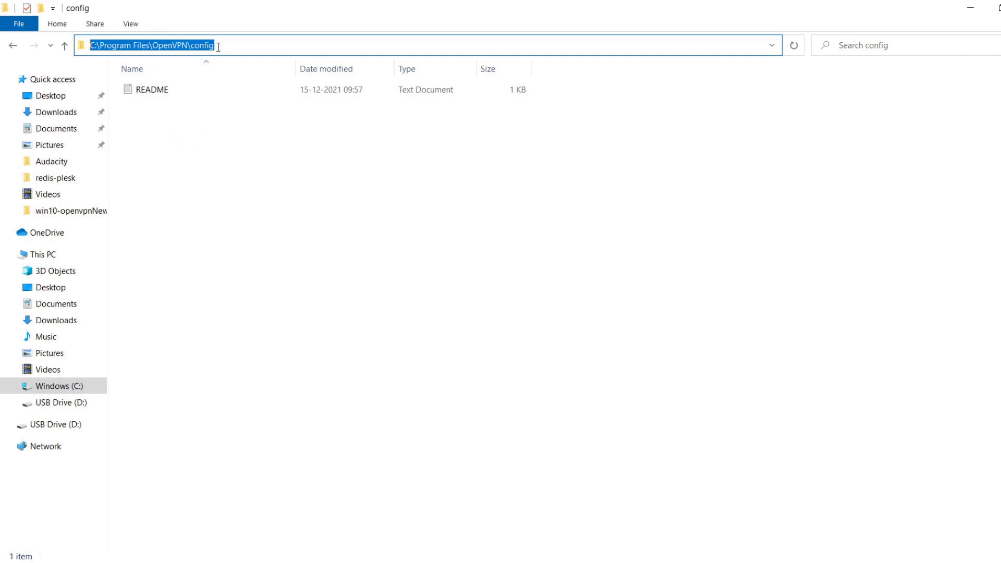
left_click(218, 46)
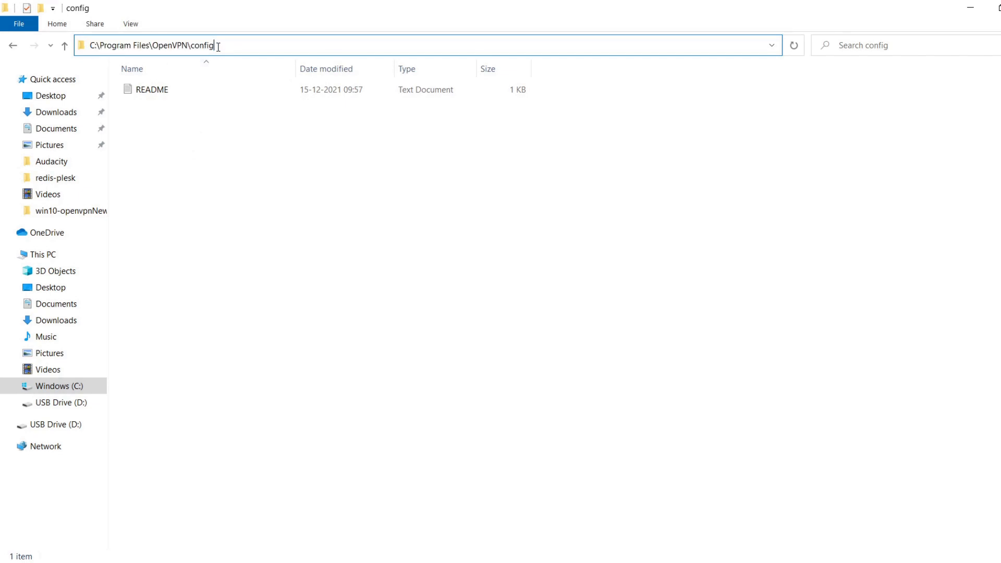
left_click(224, 221)
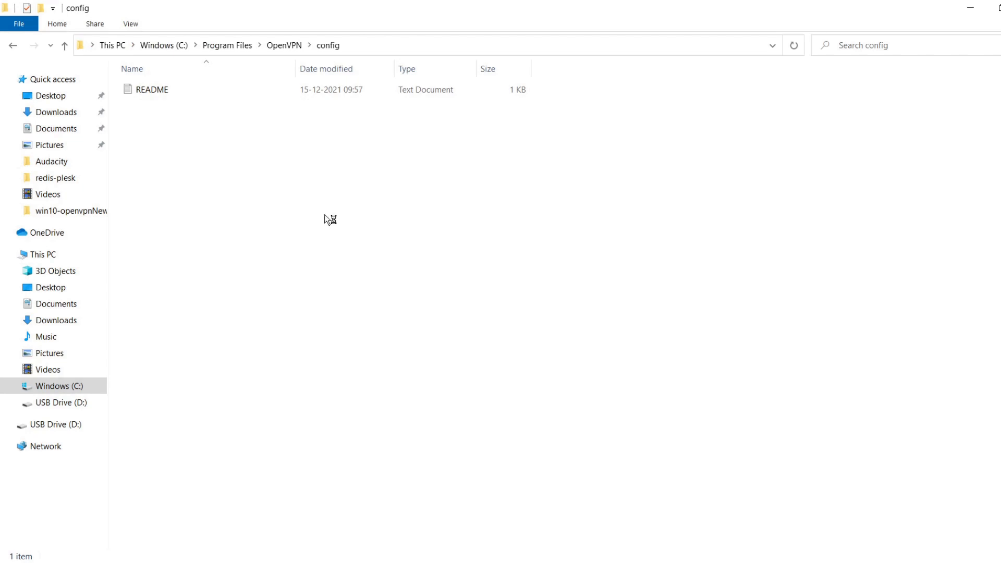
Step: Switch to the OpenVPN-Win10 PDF in Adobe Acrobat Reader and view page 3 on setting up the certificate authority
left_click(510, 295)
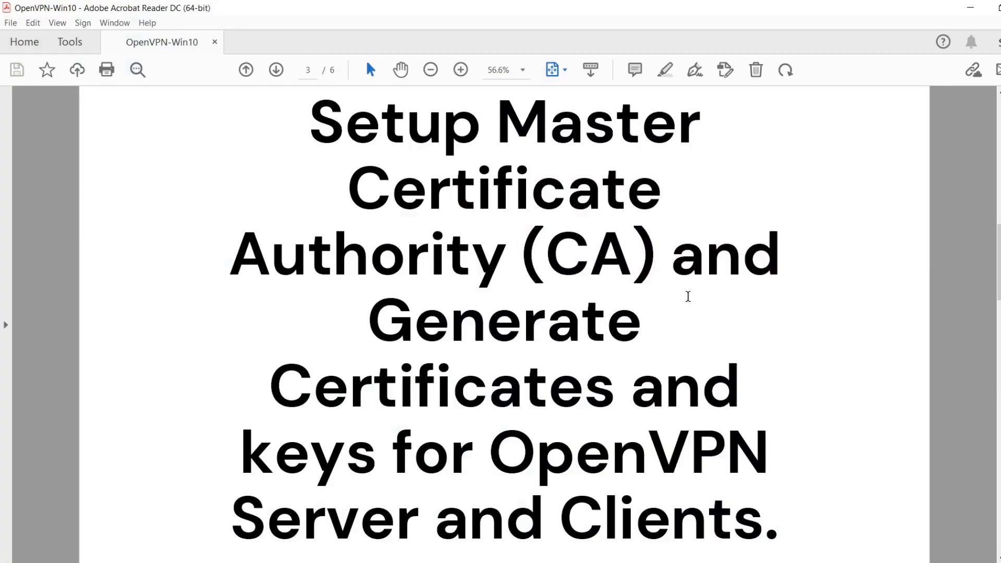
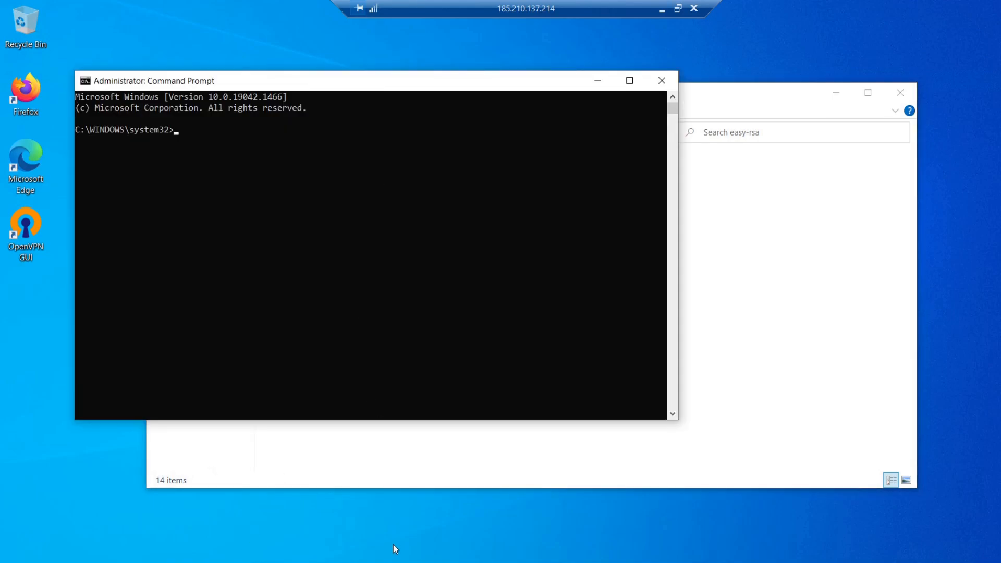
Step: Switch to File Explorer and duplicate vars.example within the easy-rsa folder, granting administrator permission for the copy
left_click(397, 469)
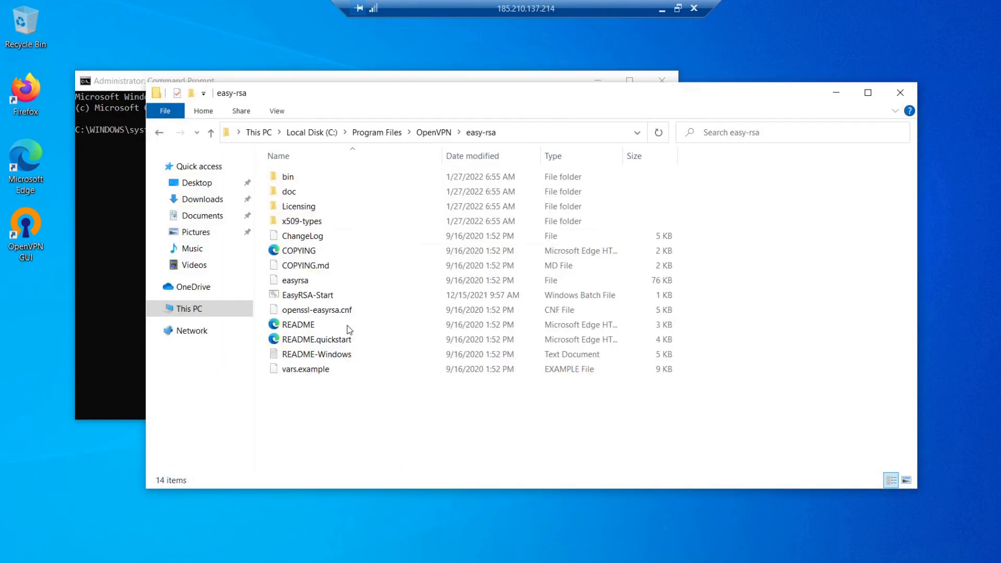
right_click(319, 371)
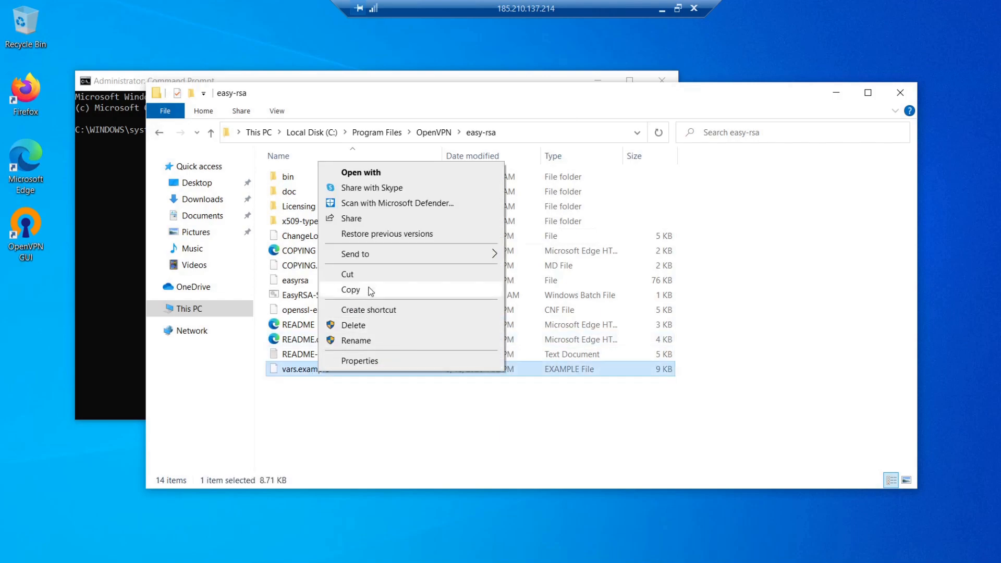
left_click(350, 290)
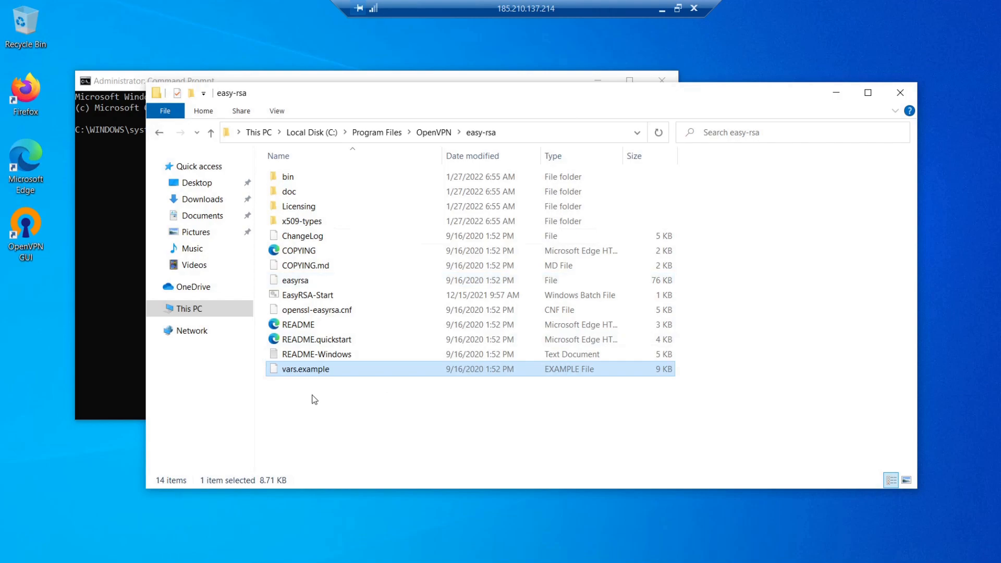
right_click(314, 399)
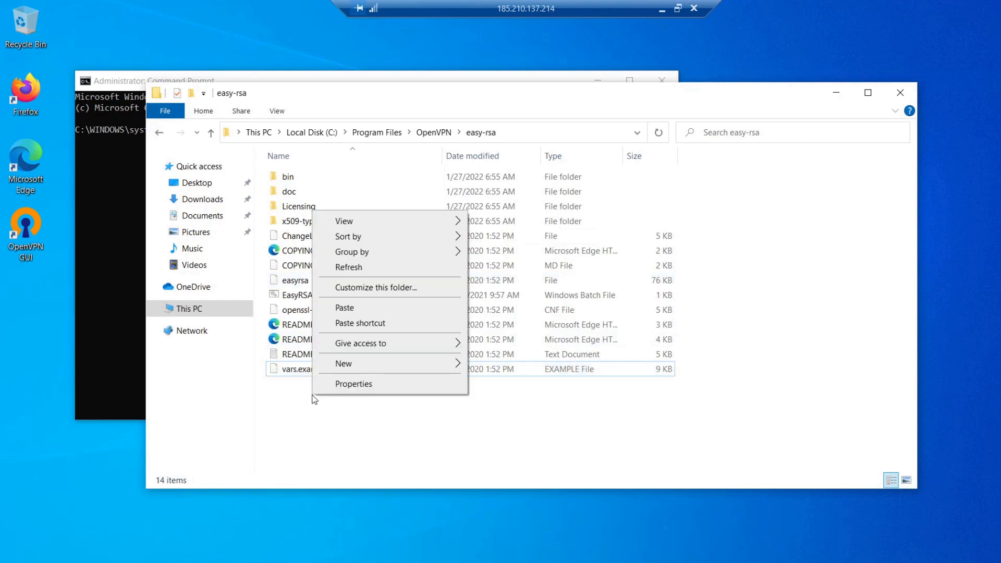
left_click(356, 311)
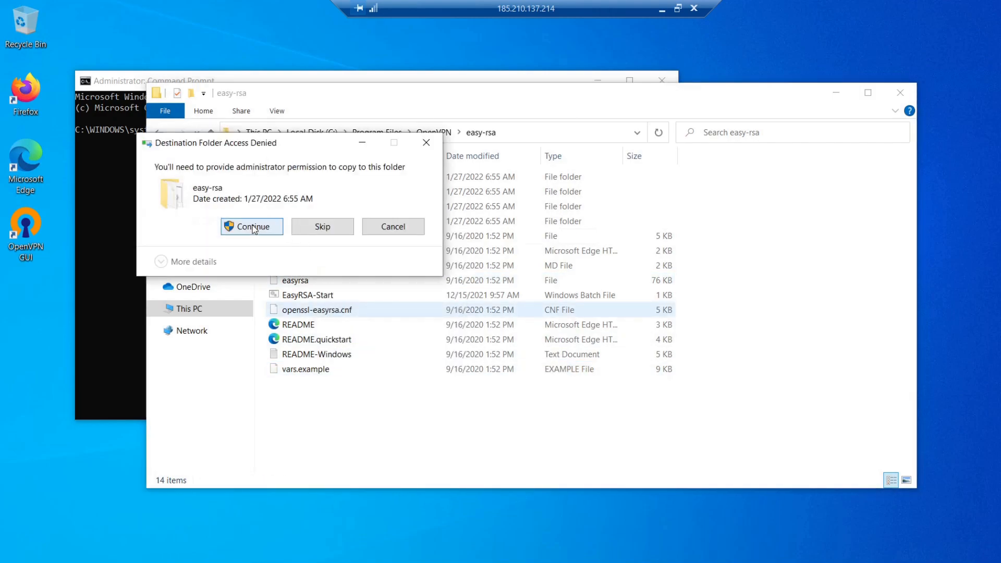
left_click(253, 227)
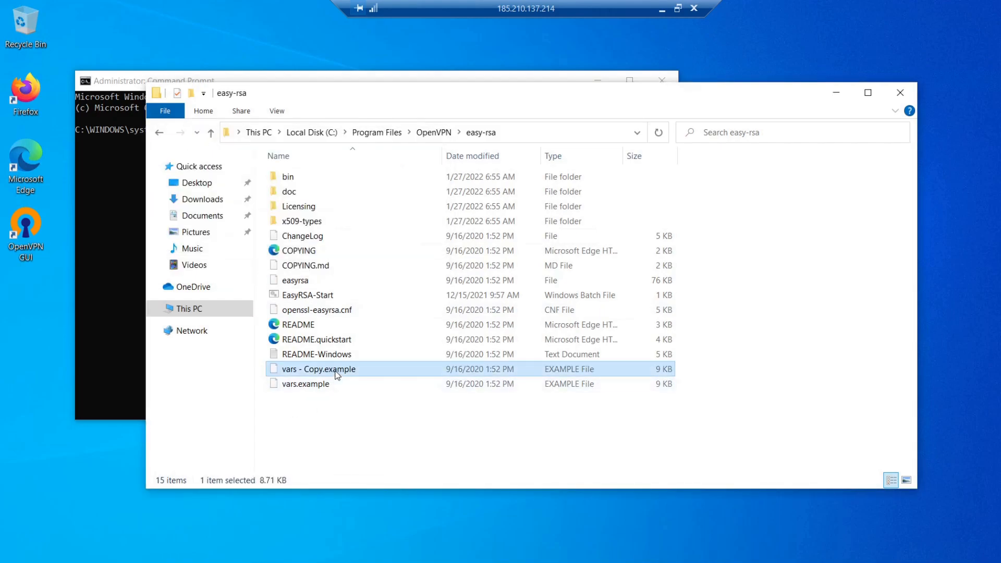
Step: Rename the copied file "vars - Copy.example" to vars, removing its extension and accepting the extension change
right_click(336, 374)
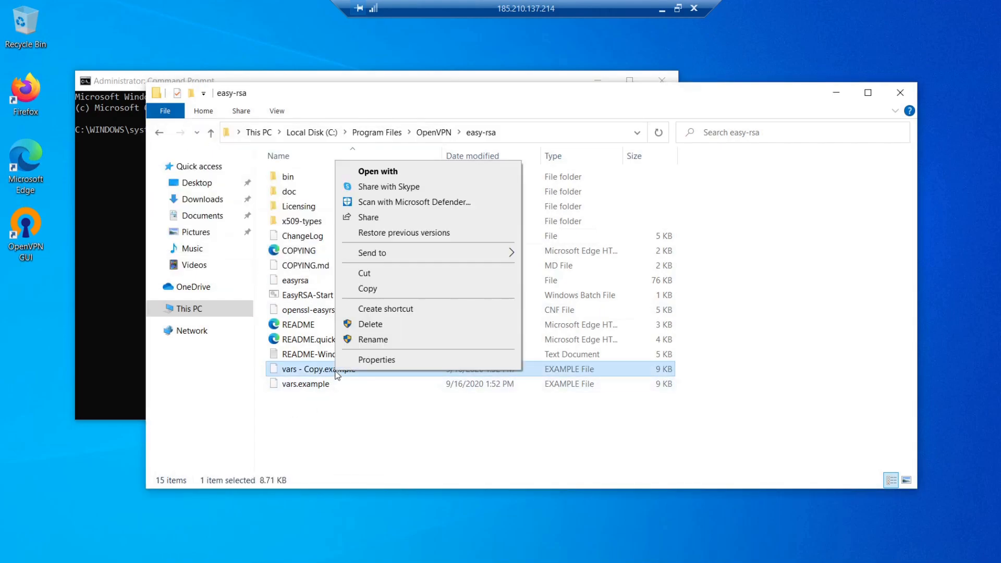
left_click(373, 340)
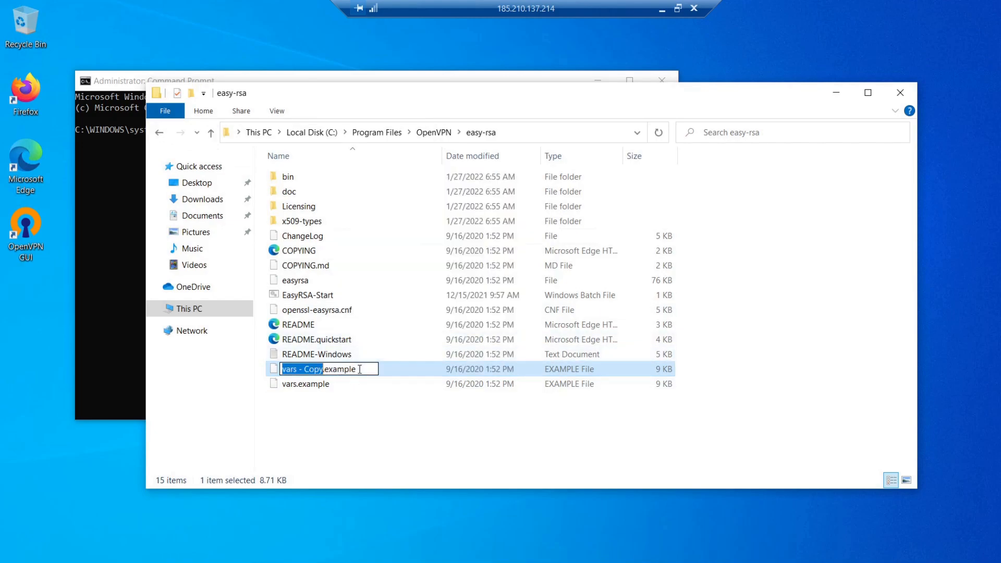
left_click(360, 369)
key("BackSpace")
key("BackSpace")
key("BackSpace")
key("BackSpace")
key("BackSpace")
key("BackSpace")
key("BackSpace")
key("BackSpace")
key("BackSpace")
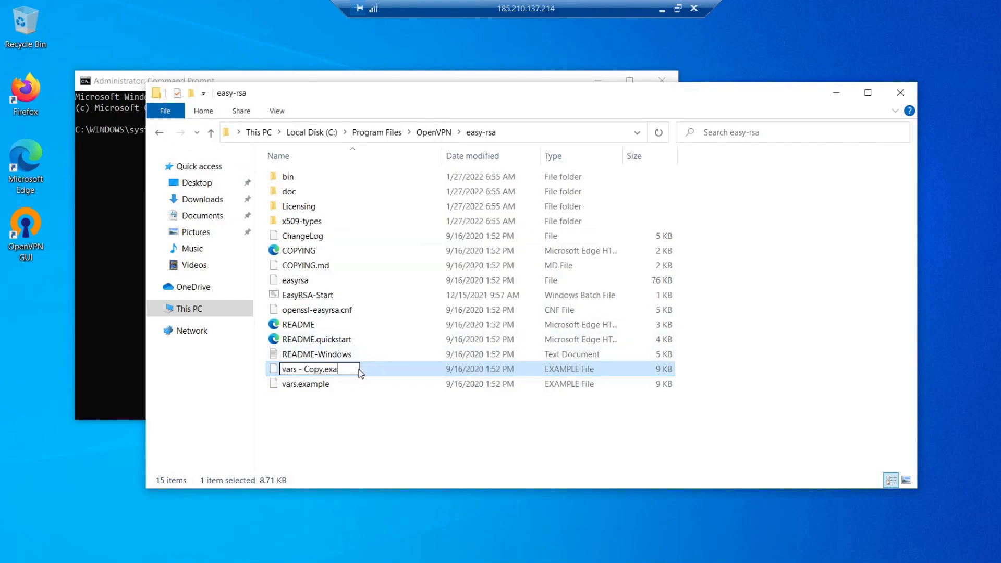
key("BackSpace")
key("BackSpace")
key("BackSpace")
key("BackSpace")
key("BackSpace")
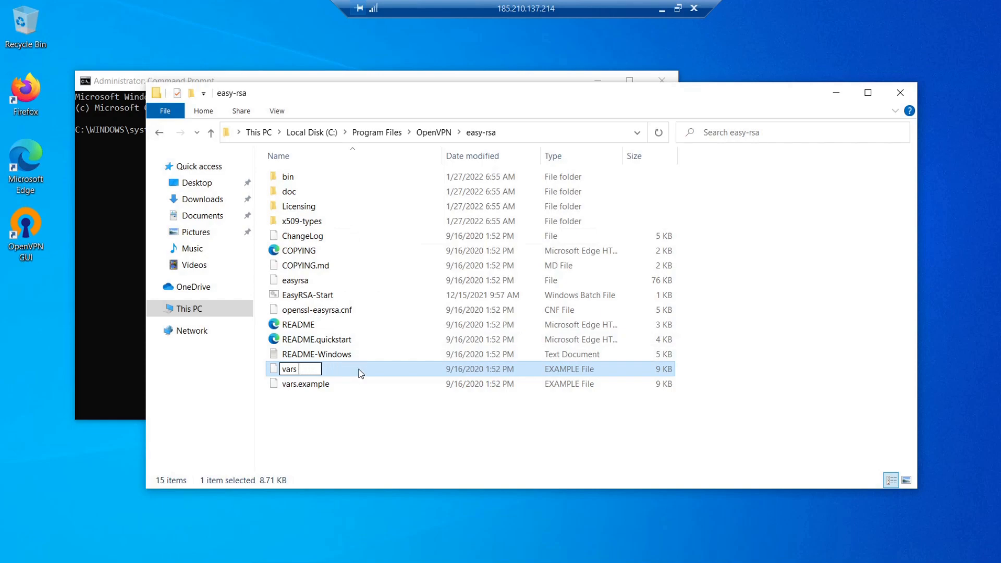
key("BackSpace")
key("Return")
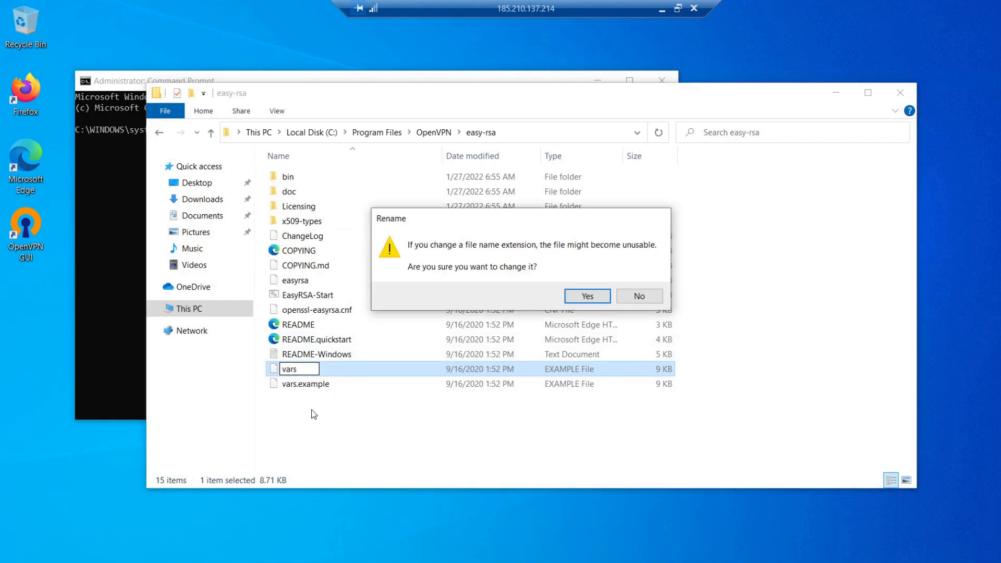
left_click(605, 295)
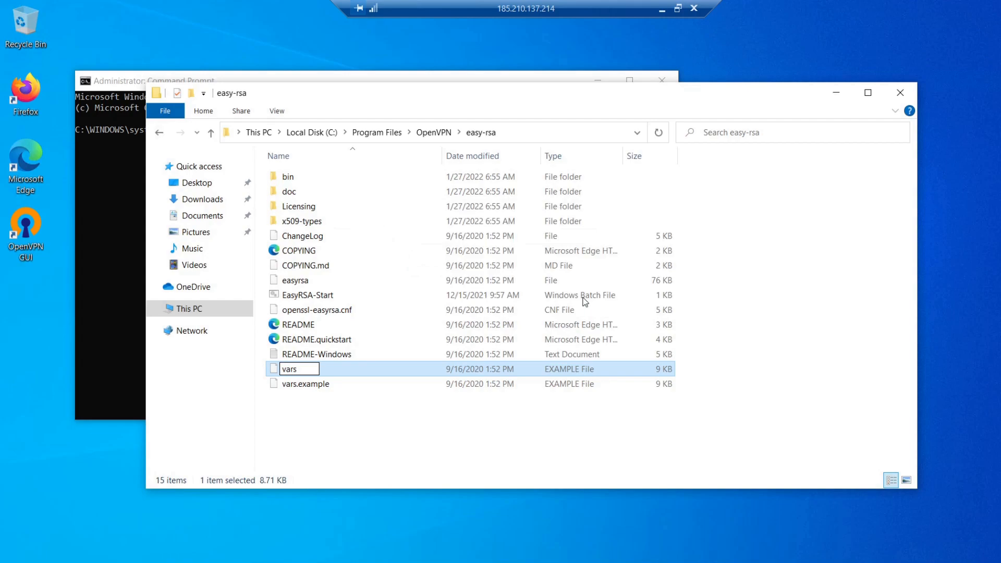
Step: Open the vars file in Notepad and maximize the editor window
left_click(308, 374)
right_click(308, 374)
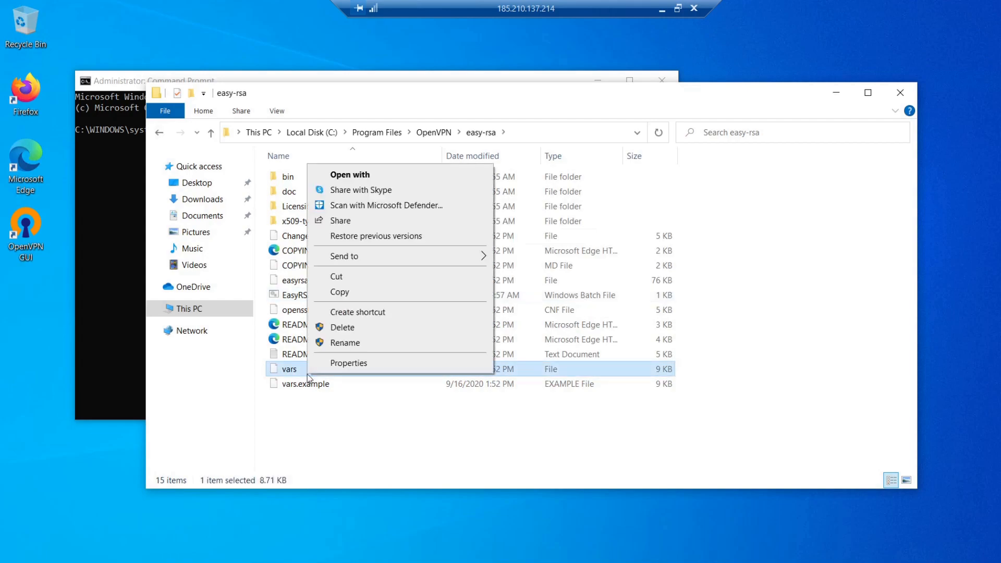
left_click(373, 177)
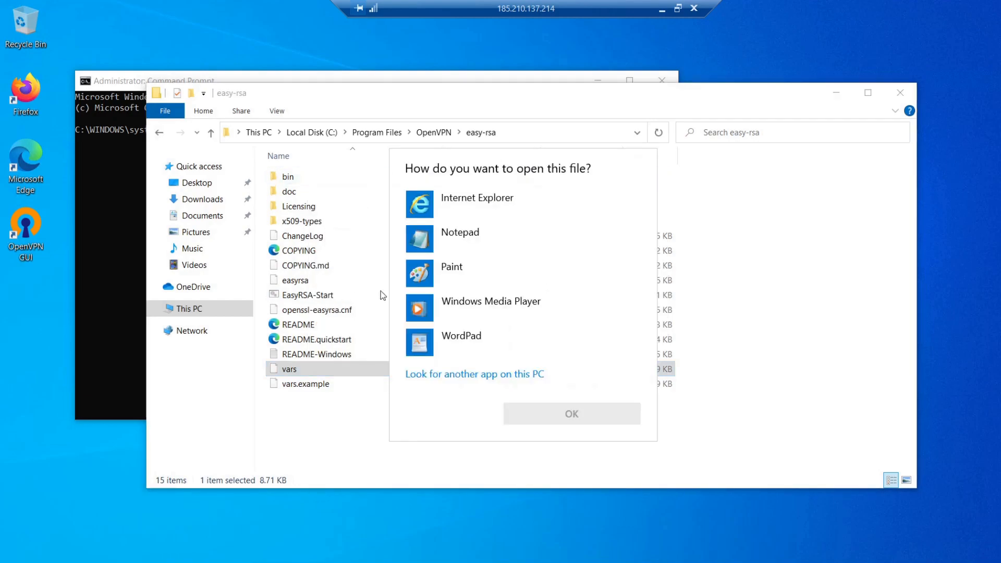
left_click(469, 247)
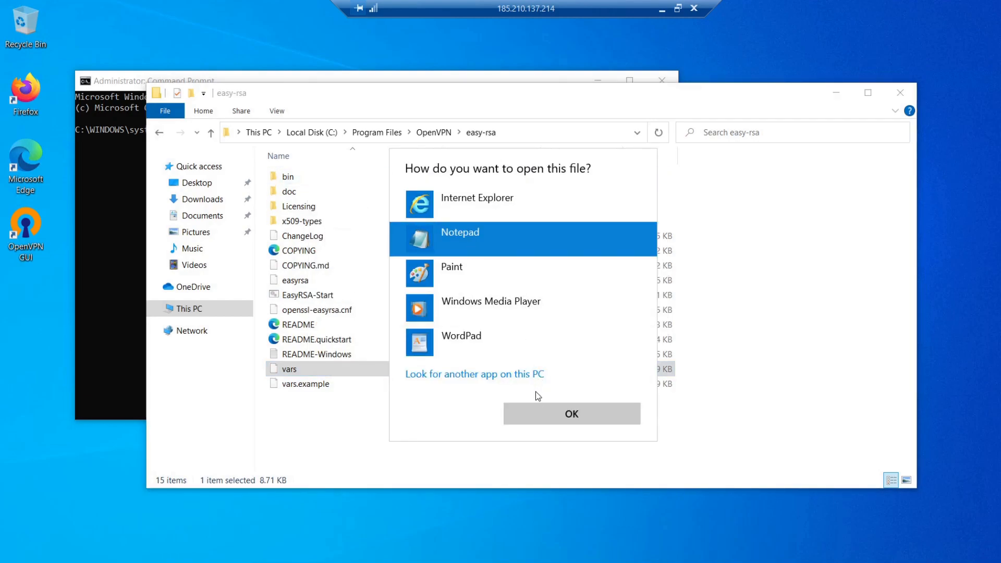
left_click(530, 420)
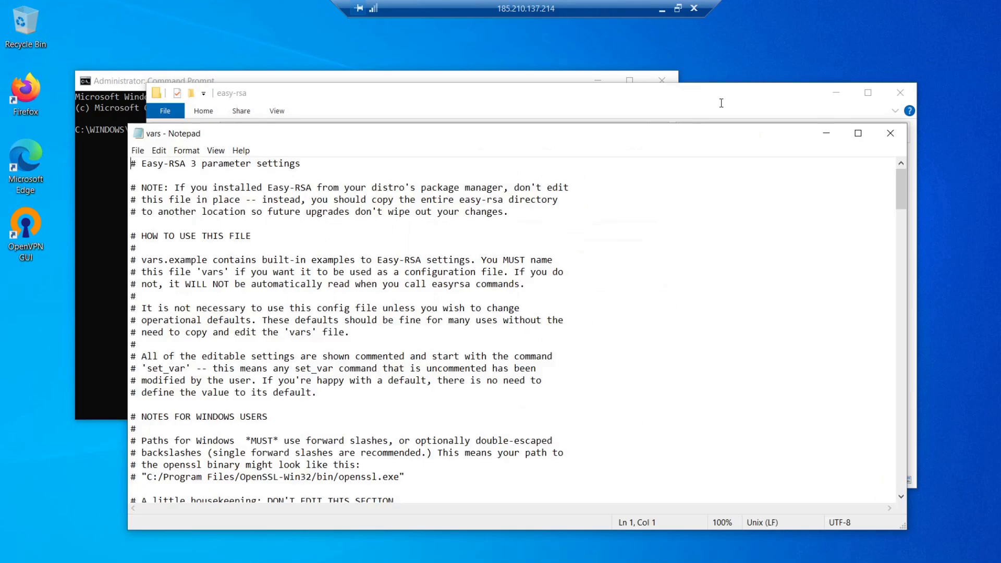
left_click(858, 133)
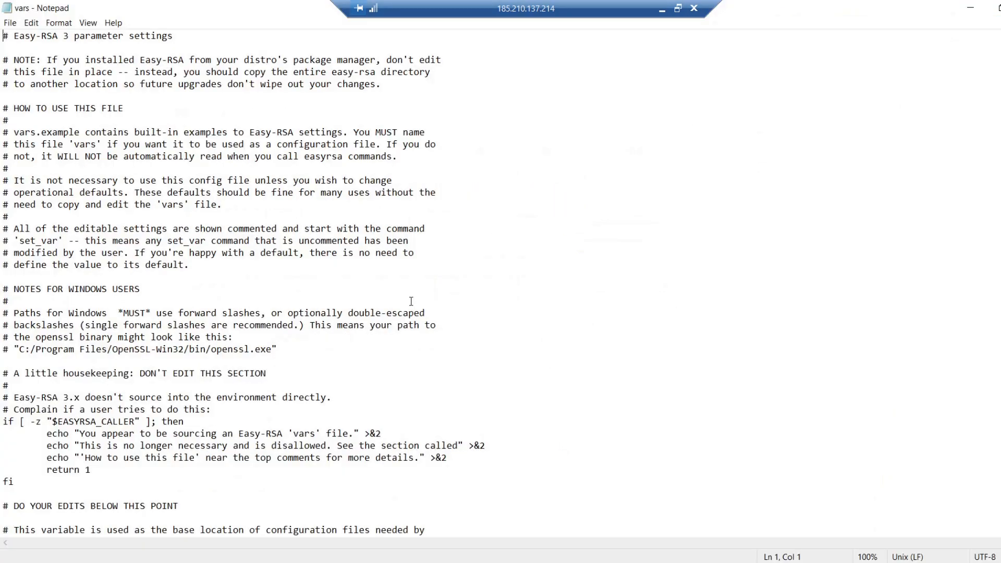
Step: Examine the set_var EASYRSA line in vars and compare it with the easy-rsa folder in File Explorer
scroll(411, 301, "down", 8)
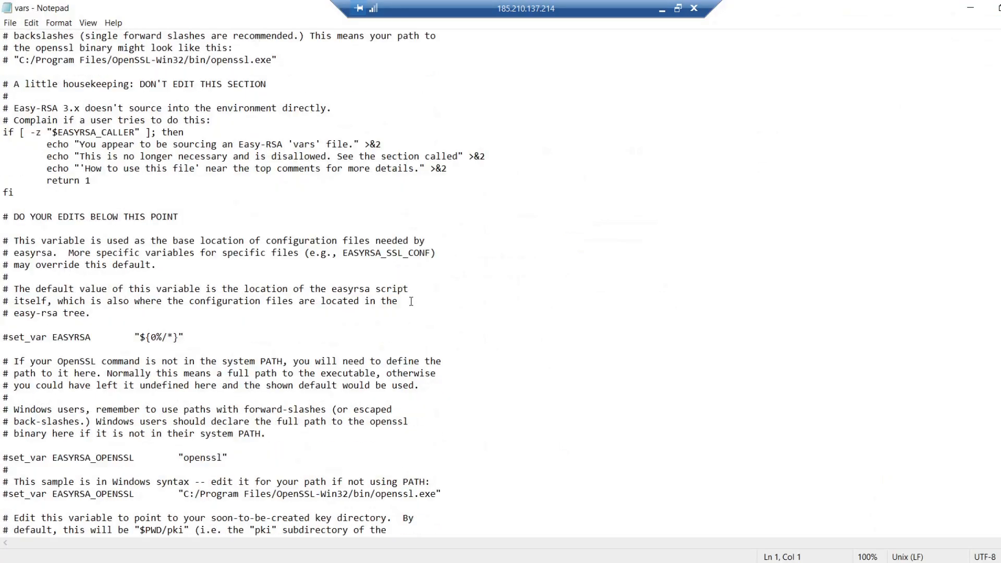
scroll(411, 302, "down", 1)
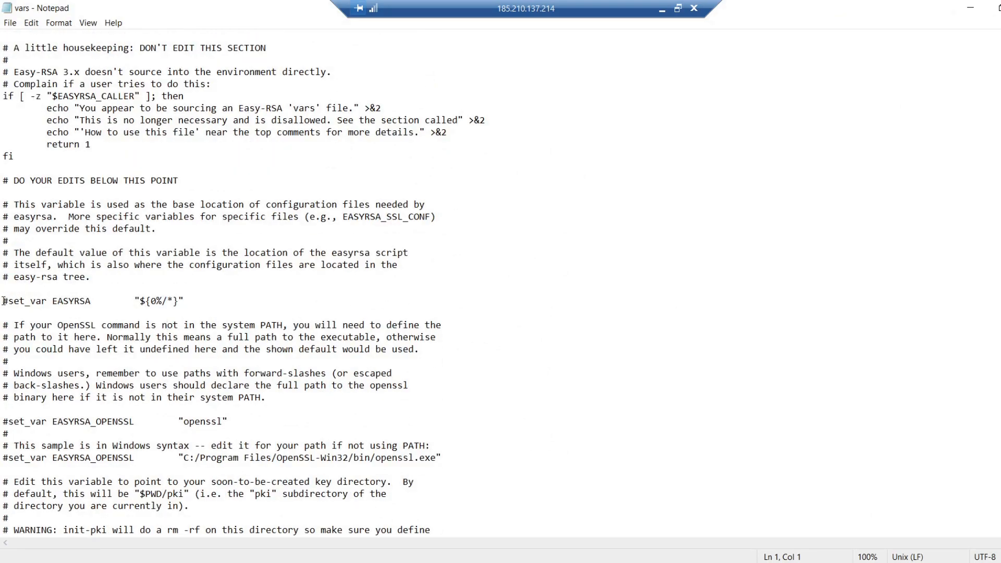
left_click_drag(2, 302, 90, 302)
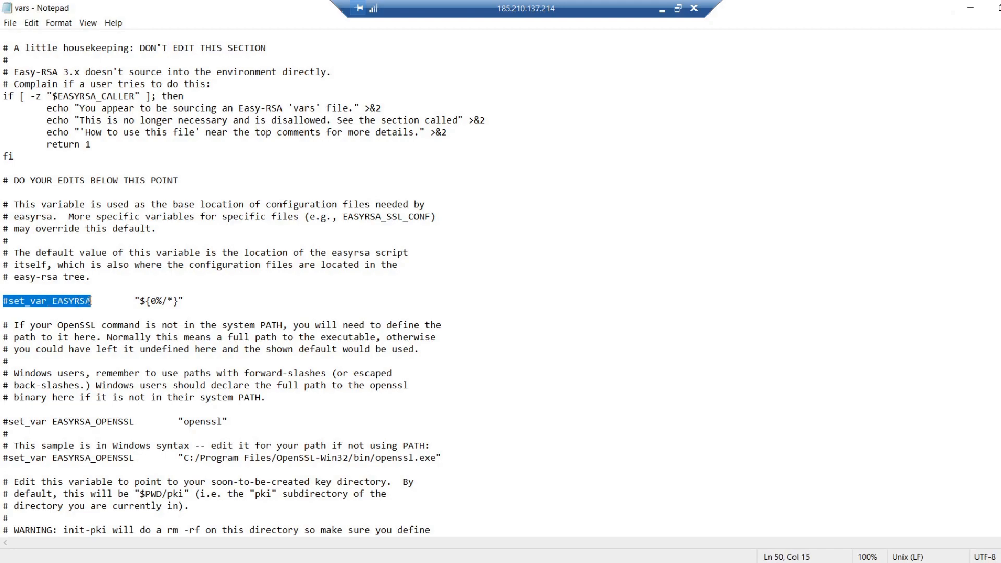
left_click(95, 302)
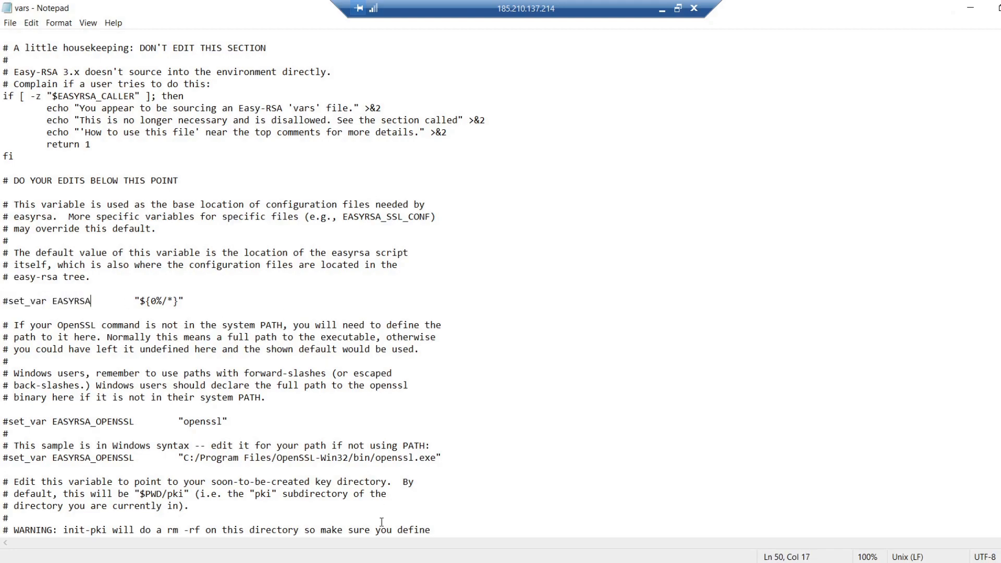
mouse_move(388, 562)
left_click(390, 504)
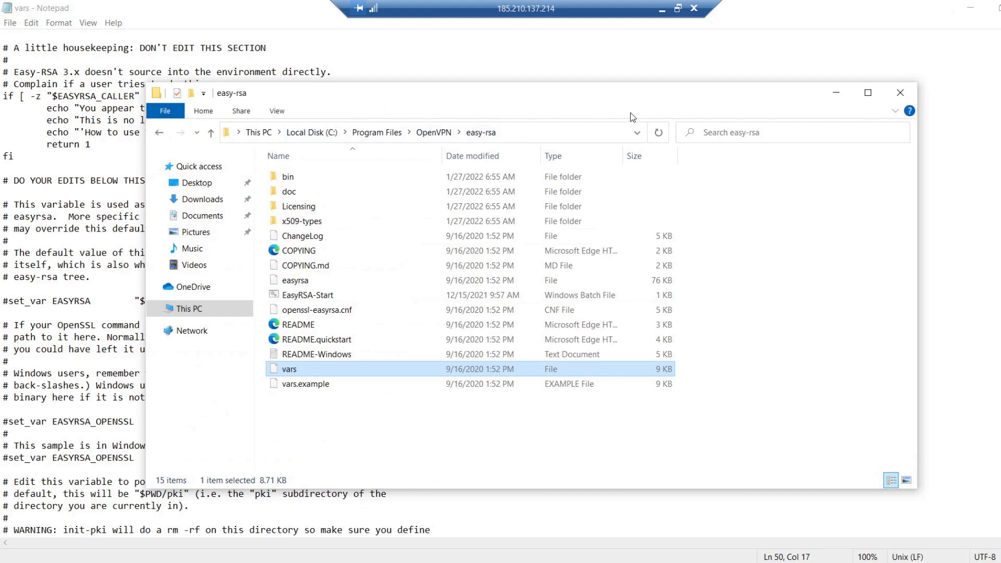
left_click(834, 91)
Step: Examine the EASYRSA_OPENSSL line in vars and locate the openssl application in OpenVPN's bin folder
scroll(200, 362, "down", 2)
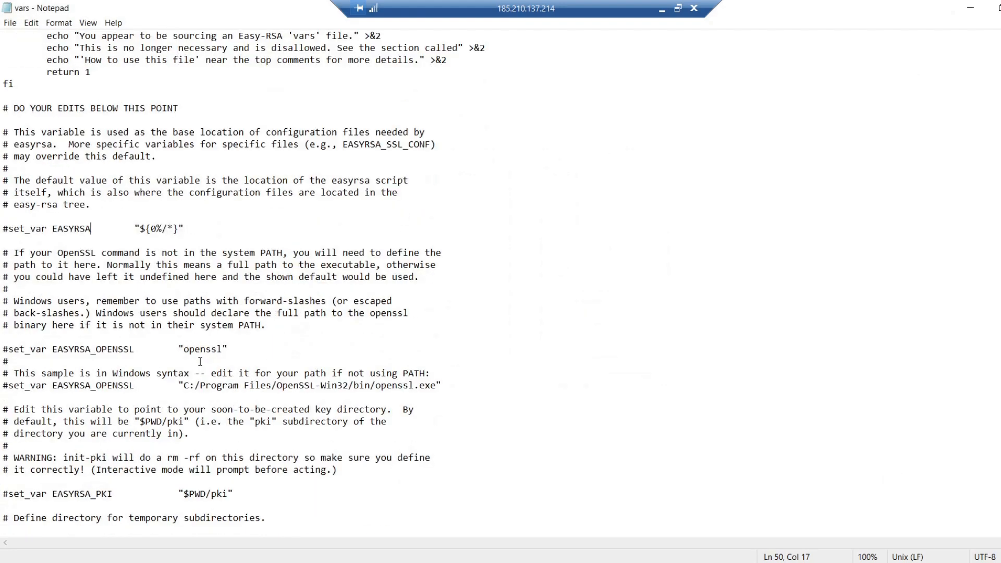
scroll(200, 361, "down", 1)
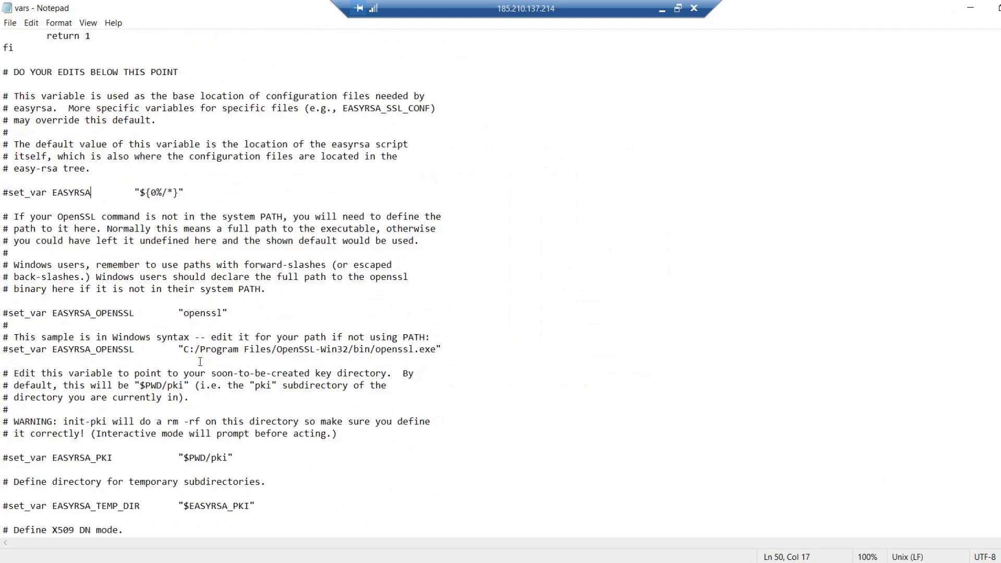
scroll(200, 361, "down", 1)
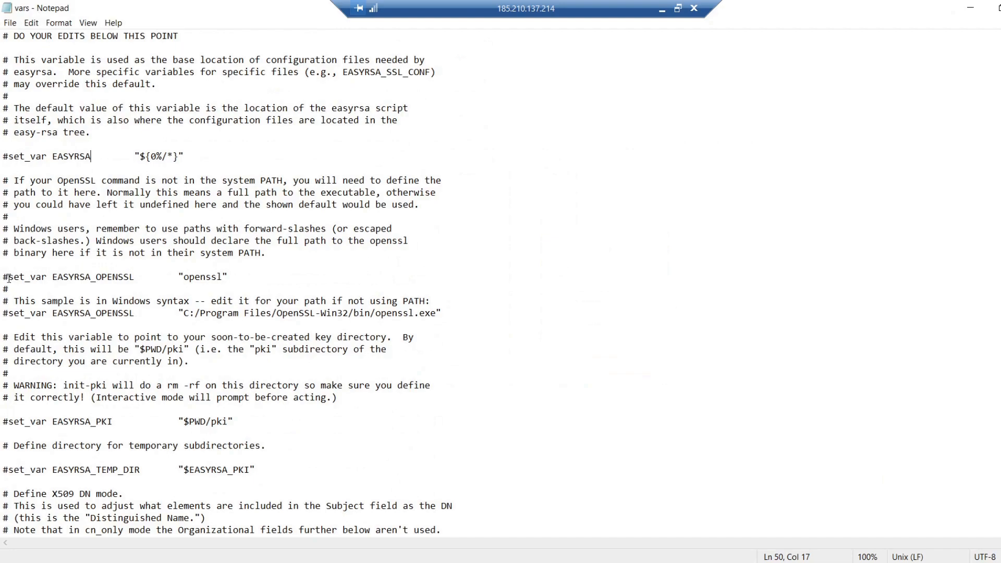
left_click_drag(8, 276, 232, 276)
key("alt+Tab")
left_click(433, 137)
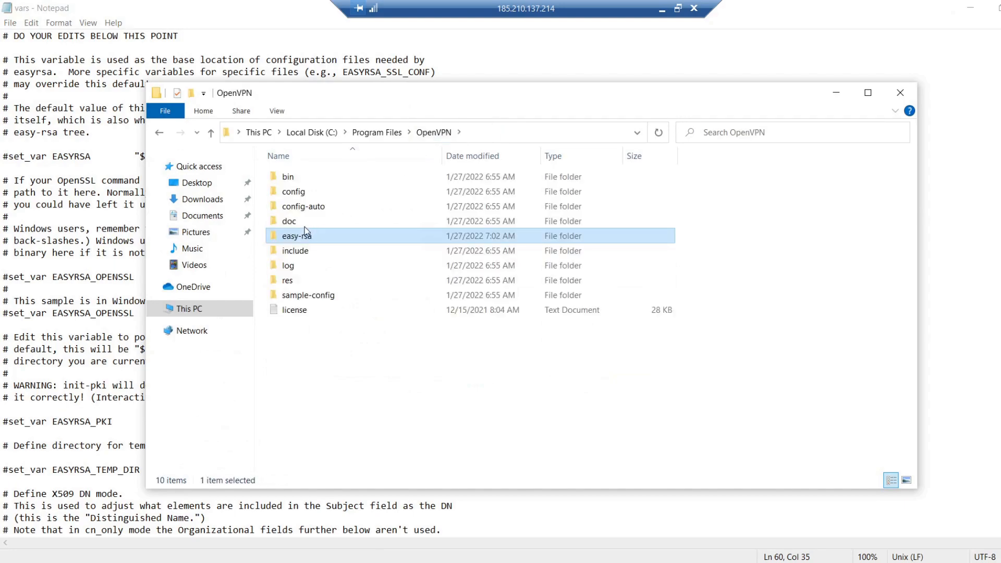
double_click(289, 178)
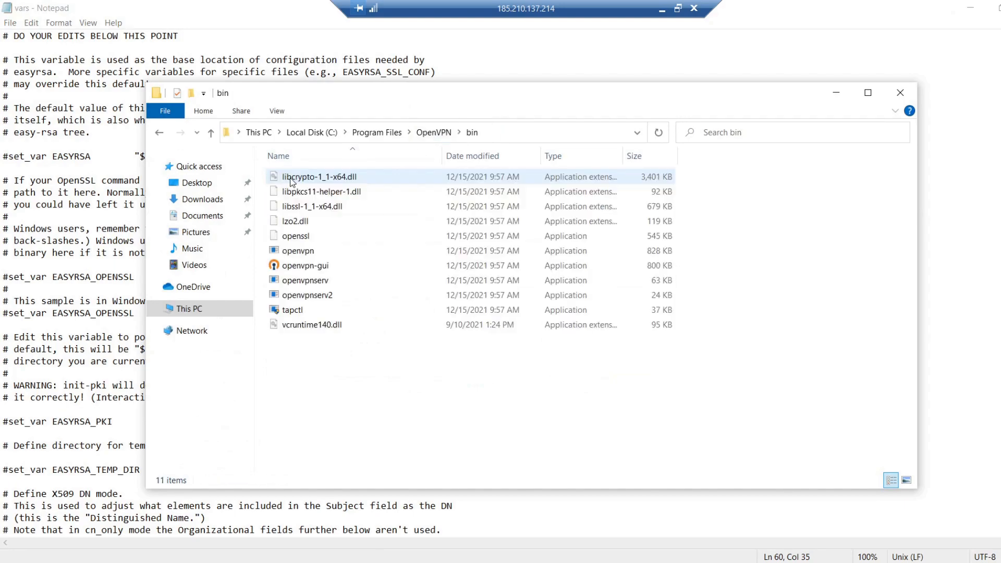
left_click(308, 239)
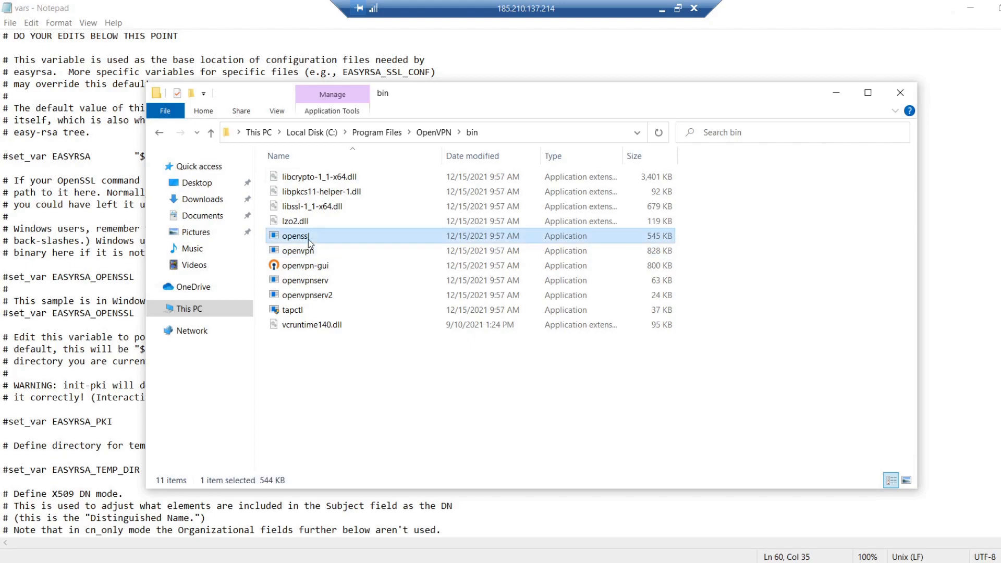
left_click(836, 96)
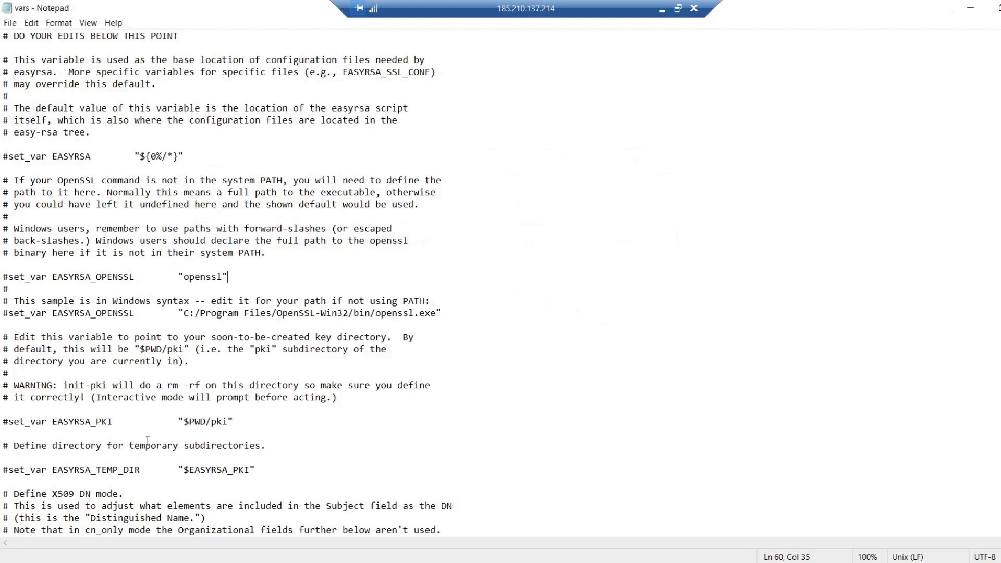
Step: Examine the EASYRSA_PKI line in vars and check the easy-rsa folder where the pki directory belongs
left_click_drag(234, 422, 9, 421)
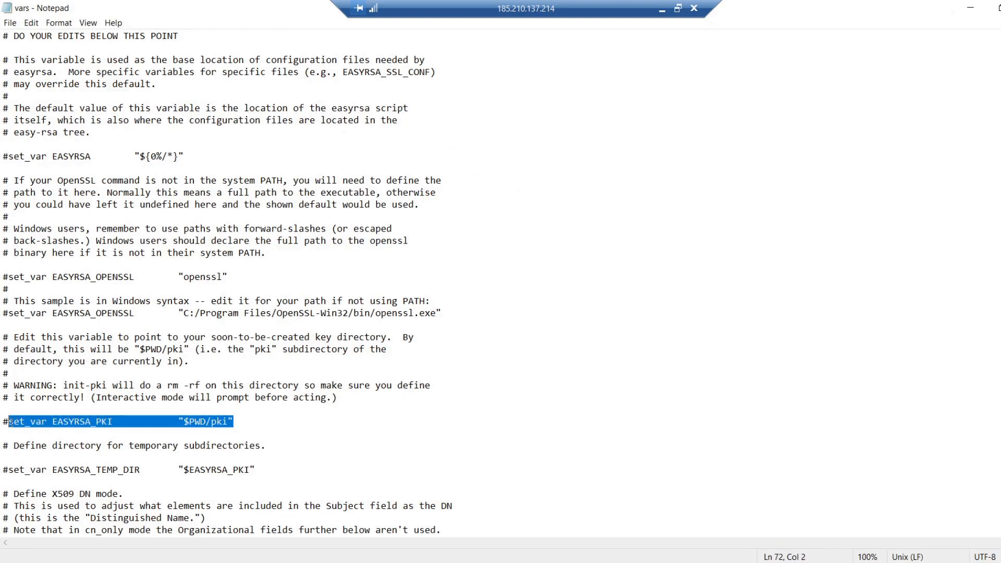
left_click(240, 423)
scroll(240, 421, "down", 2)
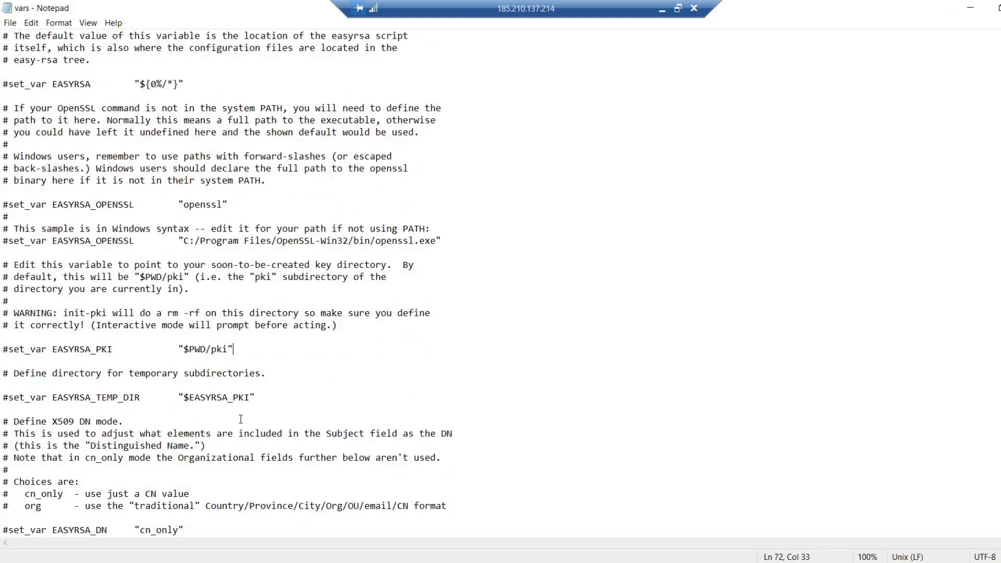
scroll(253, 402, "down", 1)
scroll(273, 361, "down", 1)
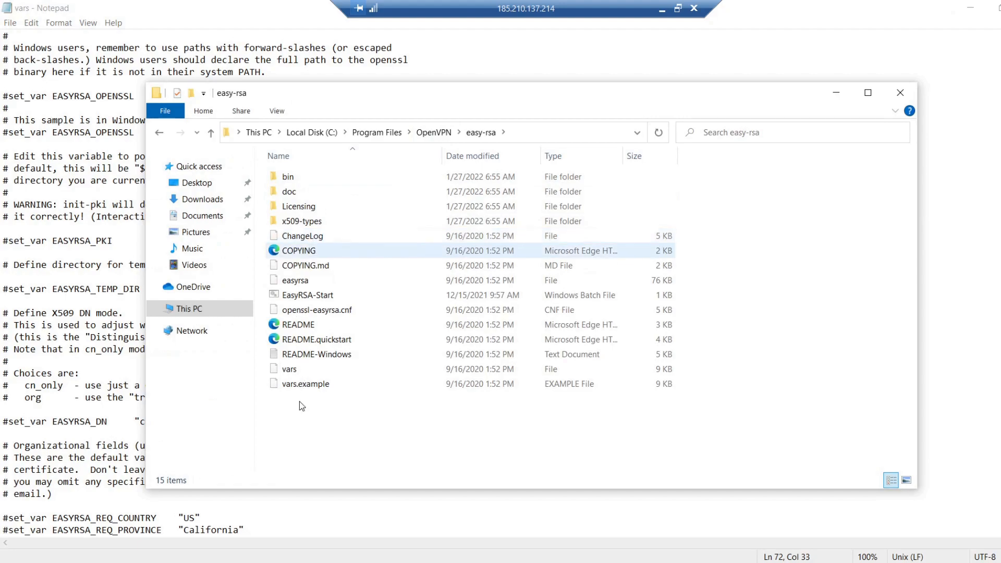
left_click(833, 95)
Step: Examine the organizational fields in vars, from EASYRSA_REQ_COUNTRY through EASYRSA_REQ_OU, line by line
scroll(236, 361, "down", 8)
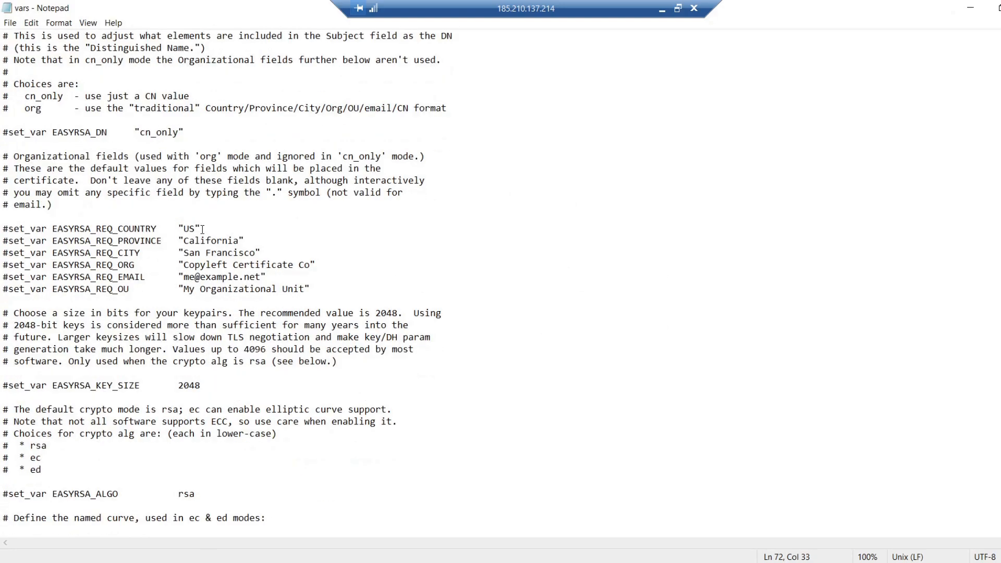
left_click_drag(201, 229, 157, 230)
left_click_drag(30, 232, 9, 230)
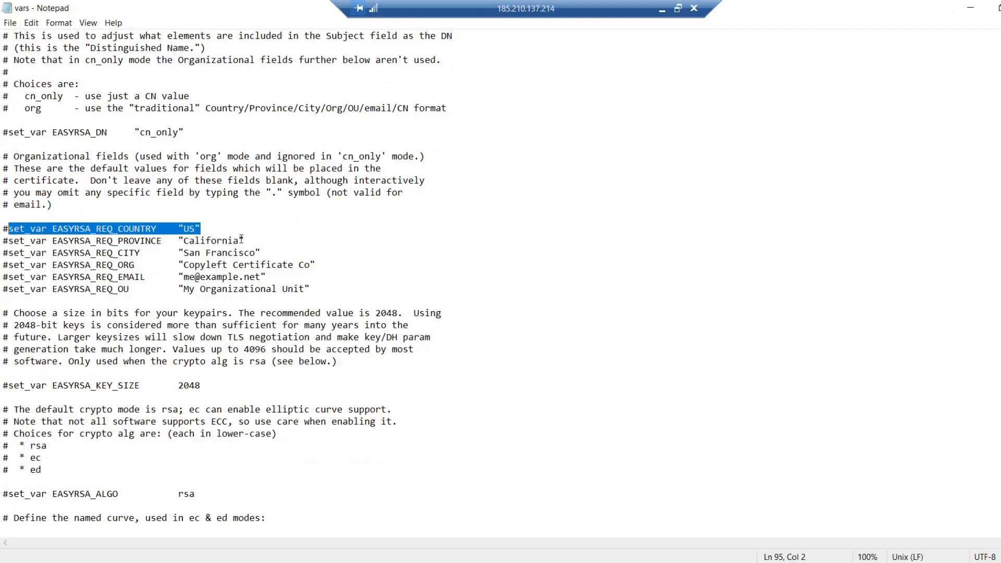
left_click_drag(246, 241, 9, 241)
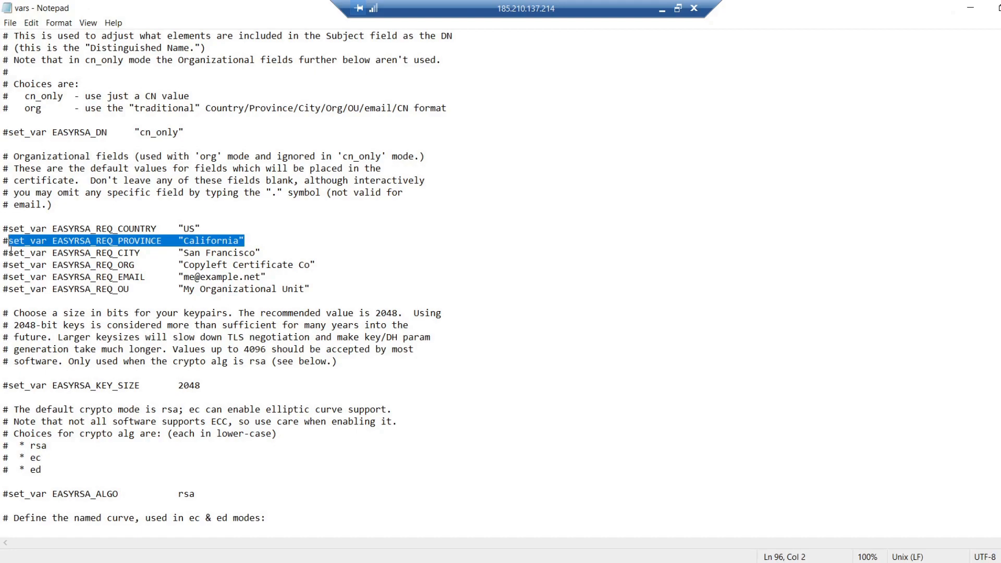
left_click(10, 253)
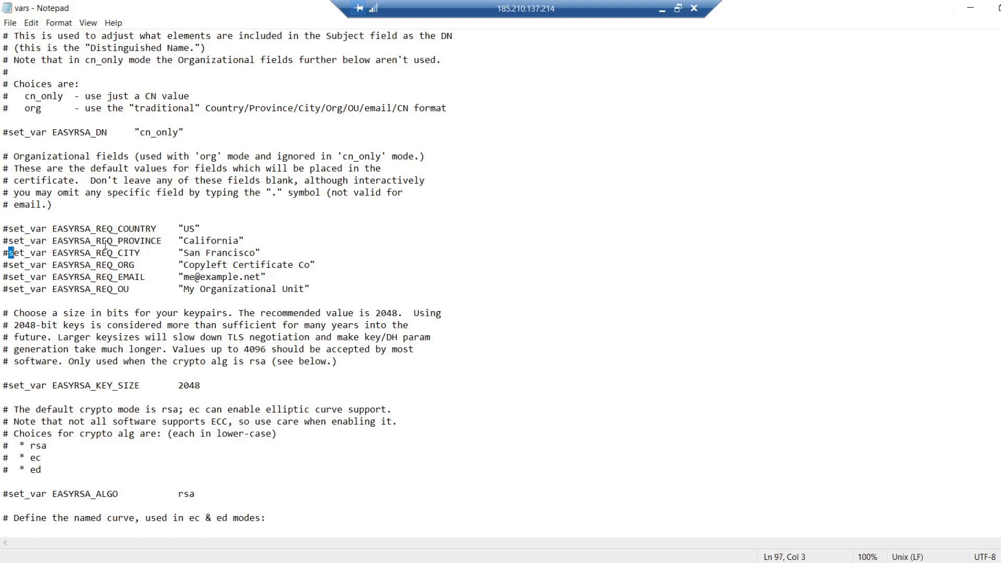
left_click_drag(8, 253, 154, 242)
left_click_drag(154, 242, 263, 252)
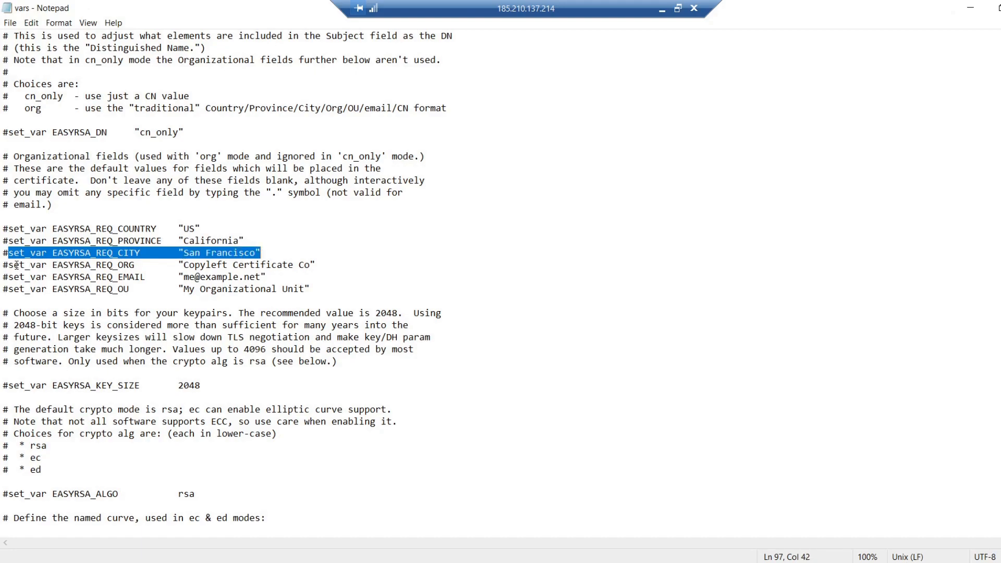
left_click_drag(9, 265, 314, 267)
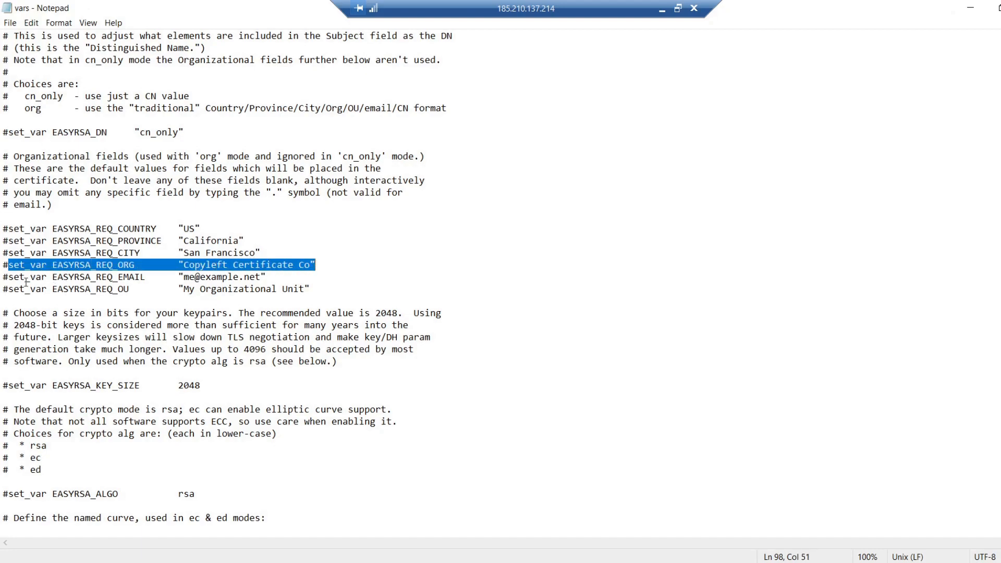
left_click(9, 277)
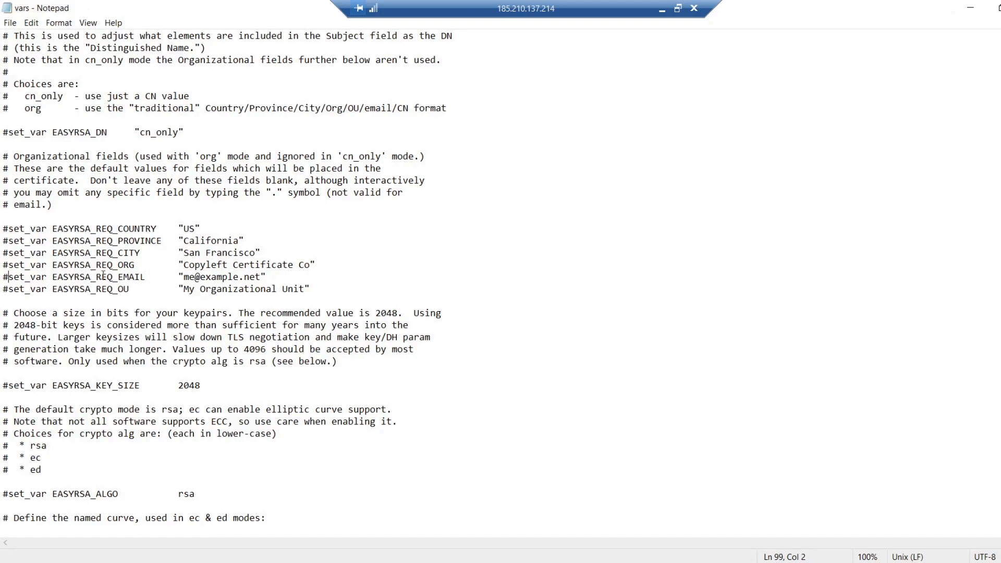
left_click_drag(8, 277, 267, 277)
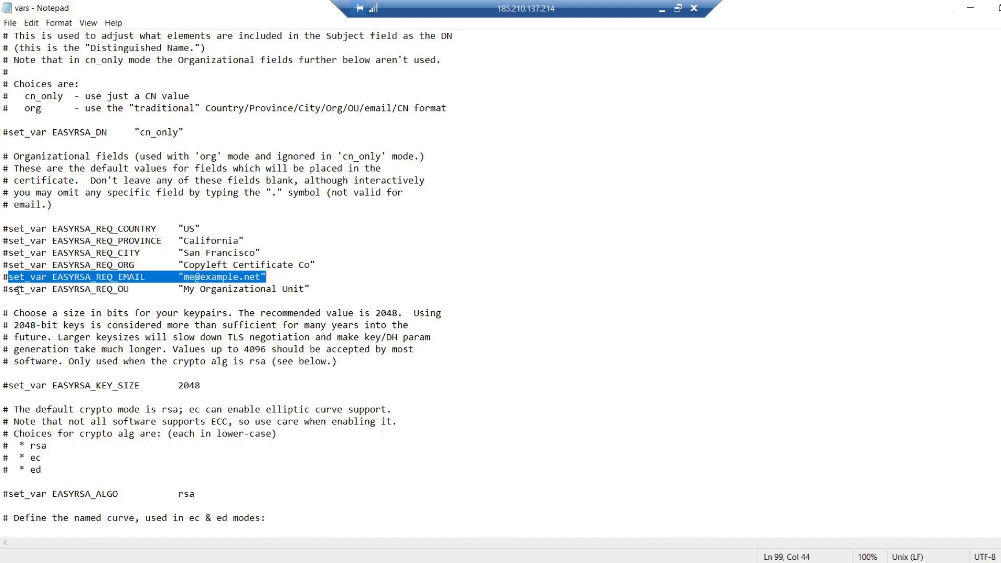
left_click_drag(10, 289, 312, 289)
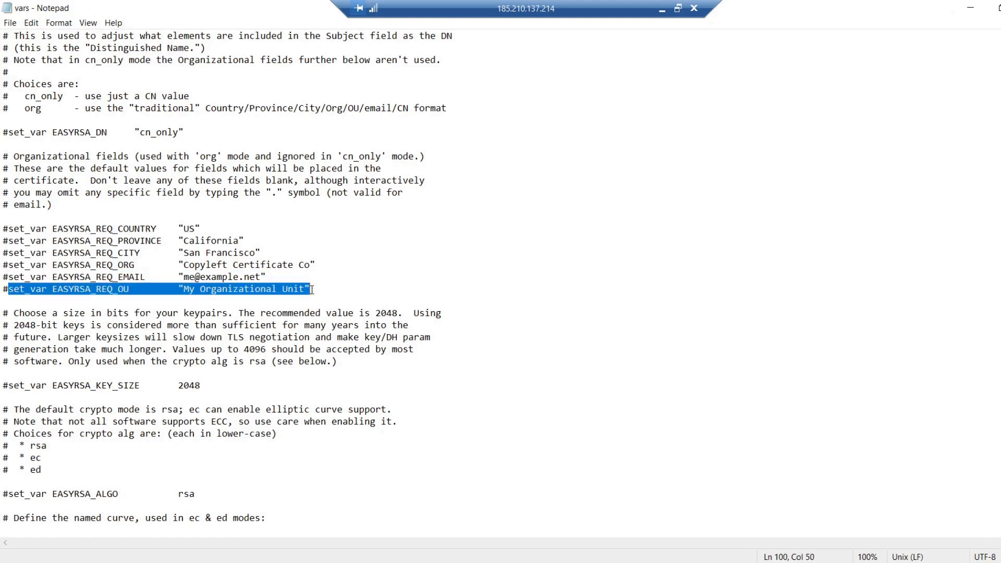
left_click(312, 290)
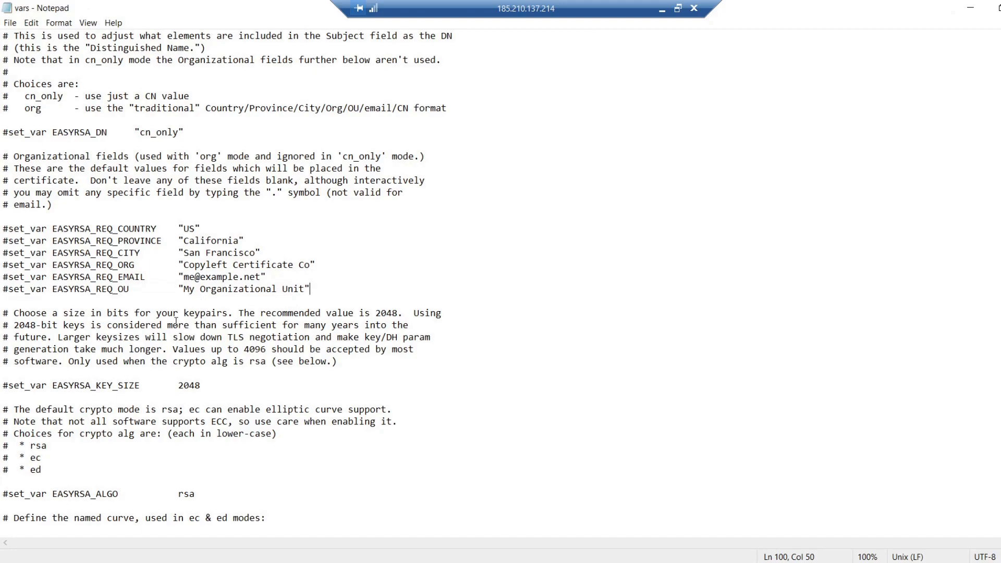
Step: Examine the EASYRSA_SSL_CONF line in vars and locate openssl-easyrsa.cnf in the easy-rsa folder
scroll(175, 322, "down", 2)
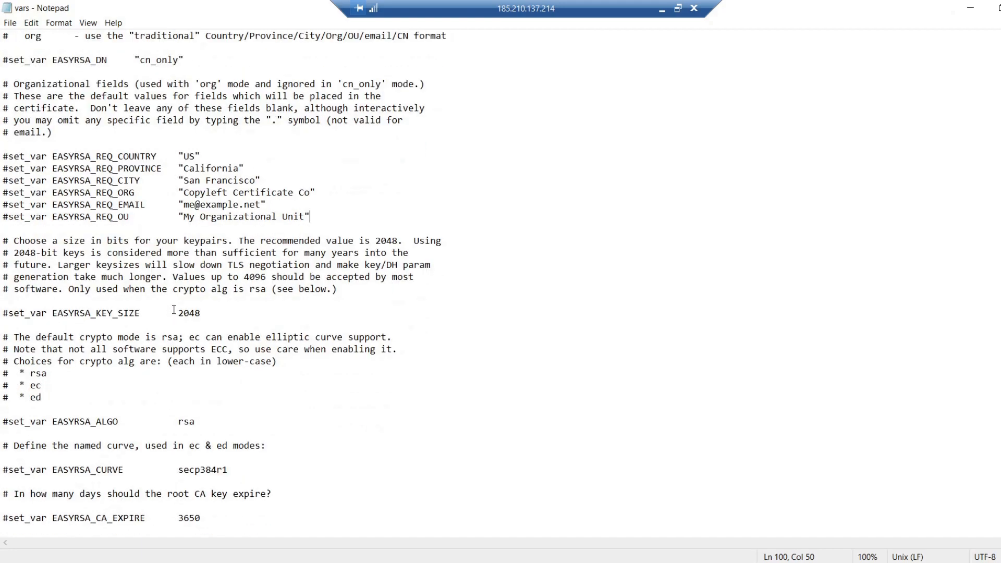
scroll(173, 311, "down", 20)
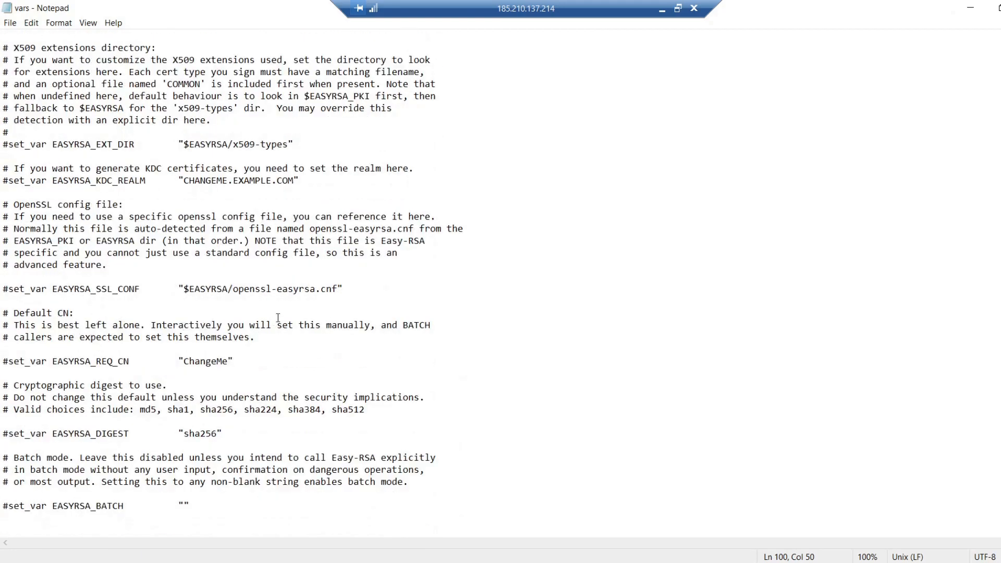
left_click_drag(343, 288, 10, 288)
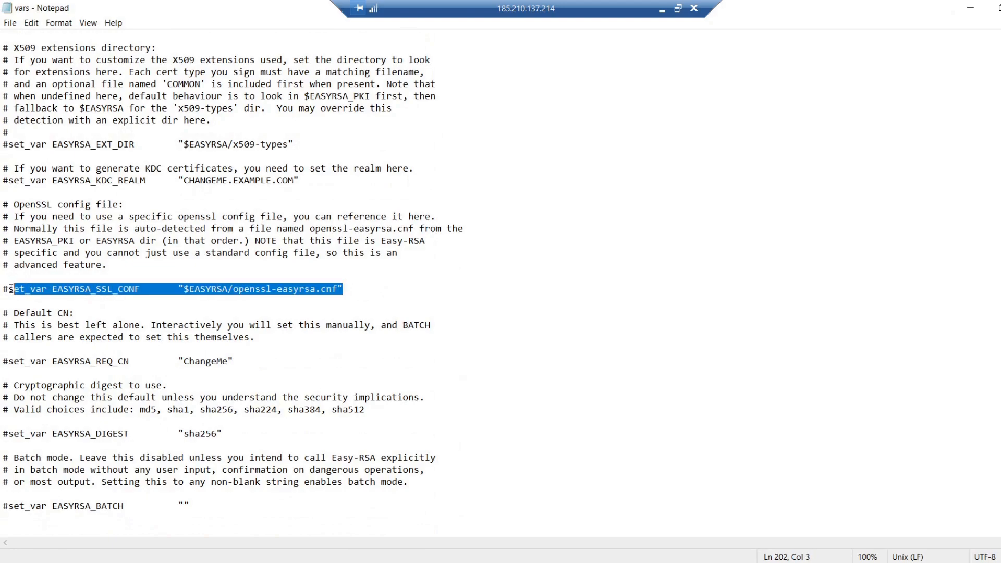
left_click(186, 313)
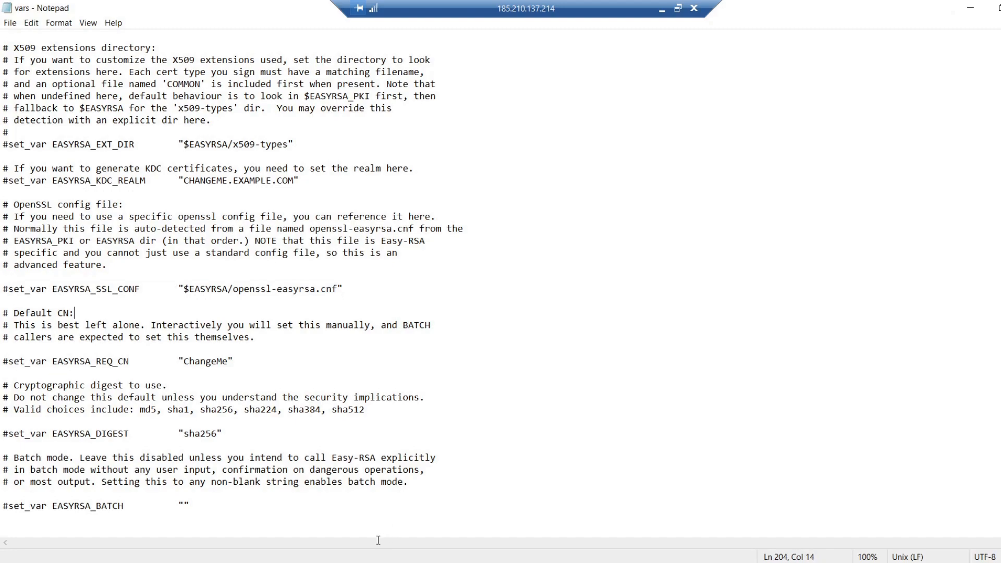
key("alt+Tab")
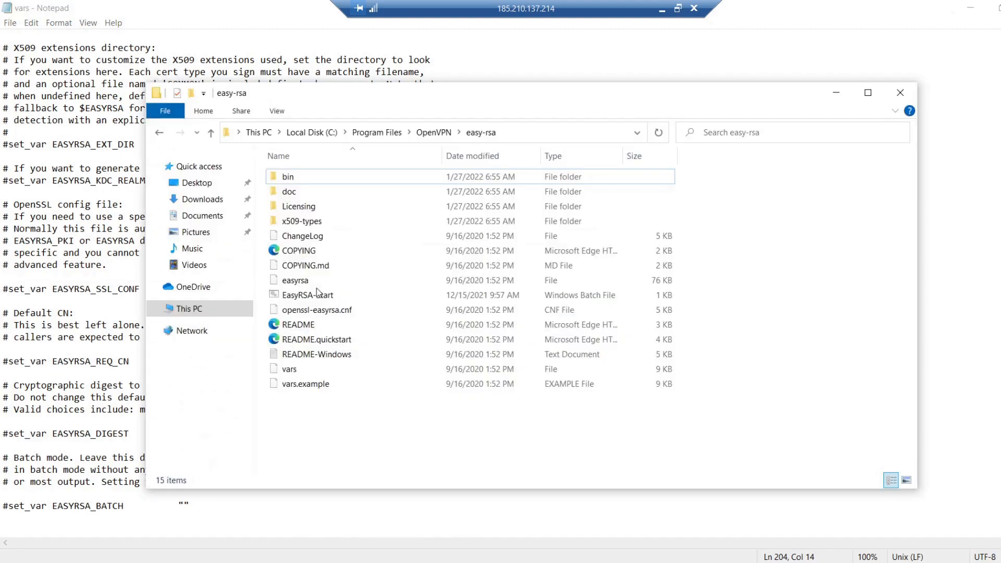
left_click(330, 312)
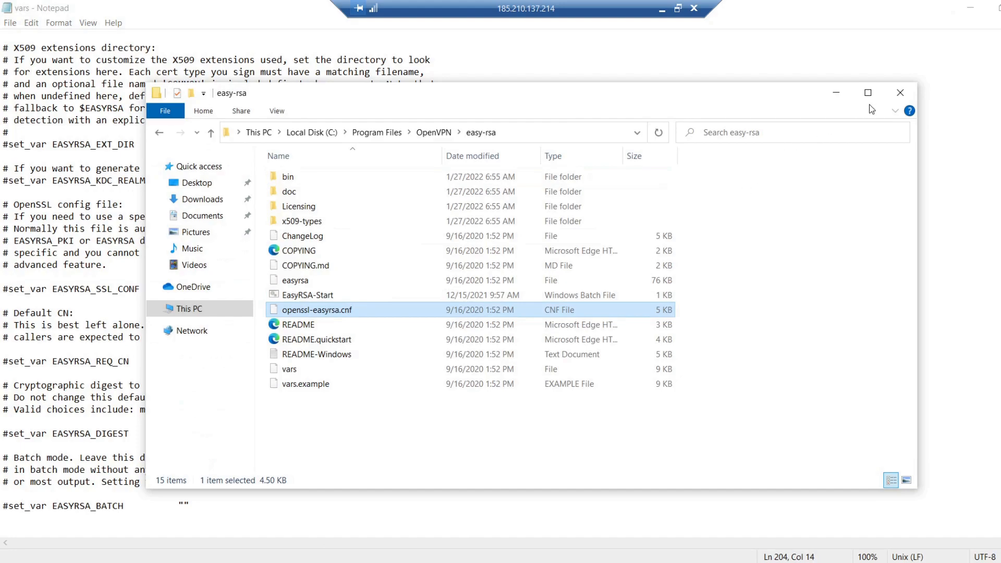
left_click(834, 94)
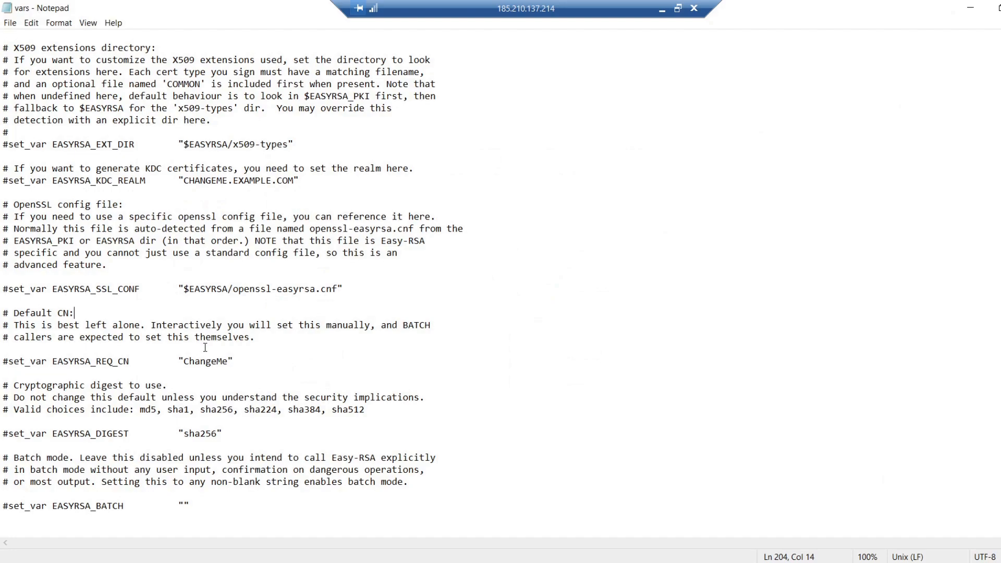
Step: Examine the comment mark before EASYRSA_SSL_CONF and the default common name line EASYRSA_REQ_CN in vars
left_click(7, 290)
left_click_drag(8, 289, 1, 288)
key("Right")
left_click_drag(58, 362, 120, 362)
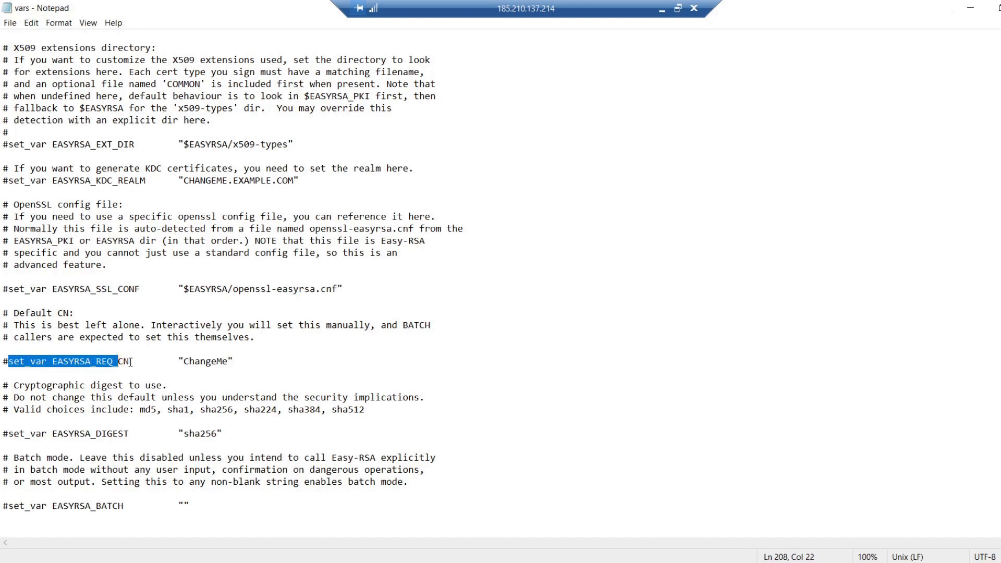
left_click(130, 362)
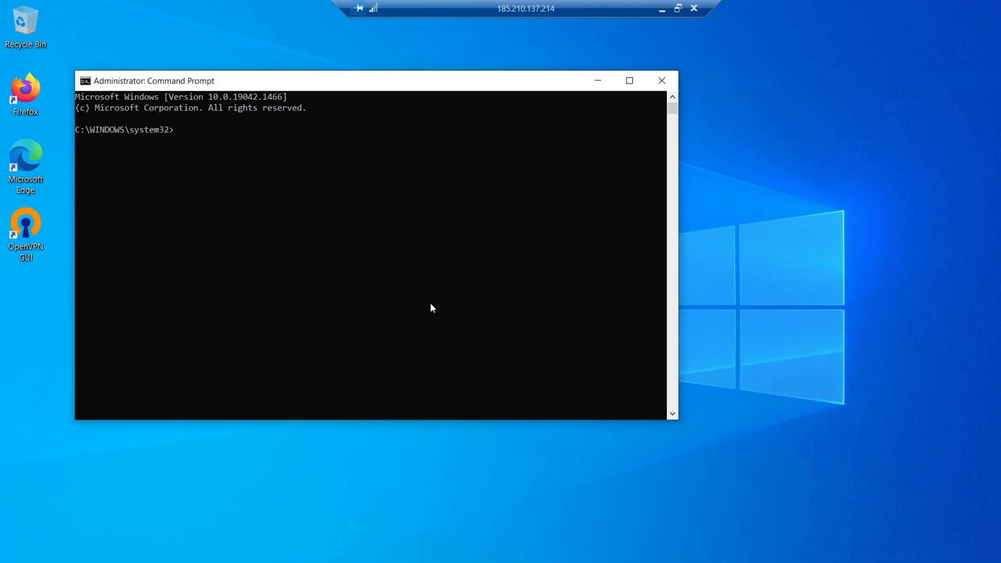
Step: Copy the cd C:\Program Files\OpenVPN\easy-rsa command from the local Notepad notes and run it in the administrator Command Prompt
left_click(280, 250)
right_click(279, 244)
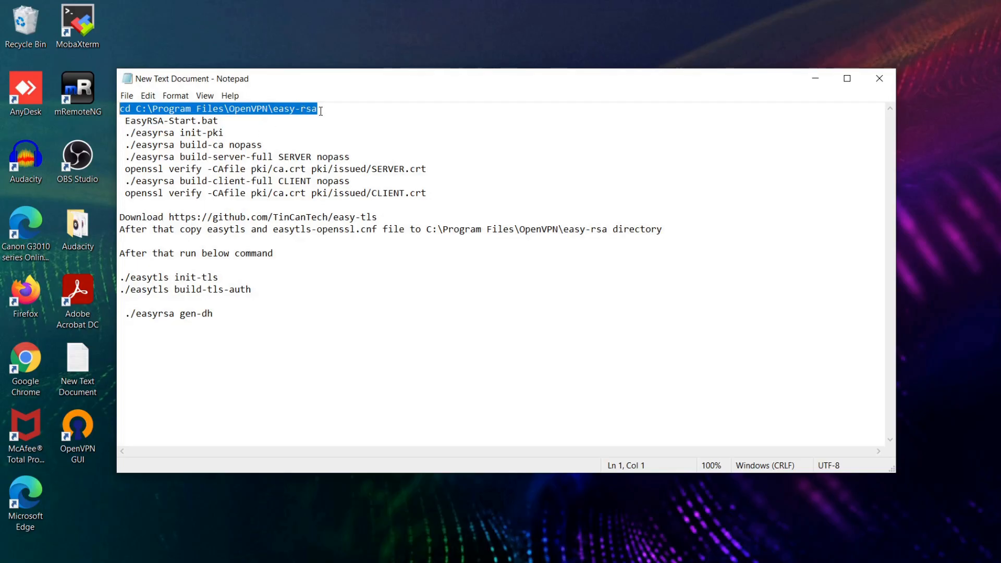
left_click(320, 109)
left_click_drag(320, 109, 121, 109)
right_click(134, 112)
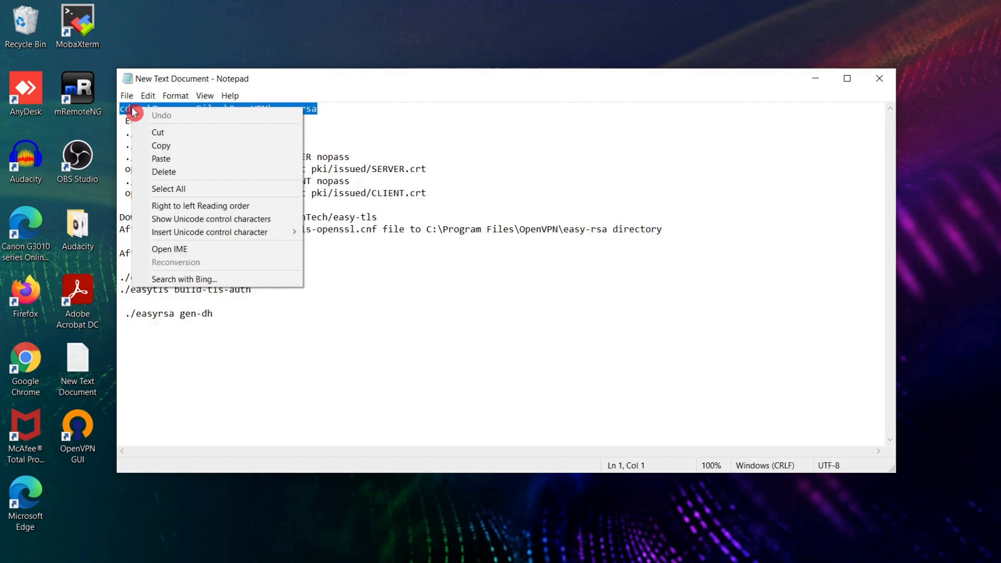
left_click(156, 145)
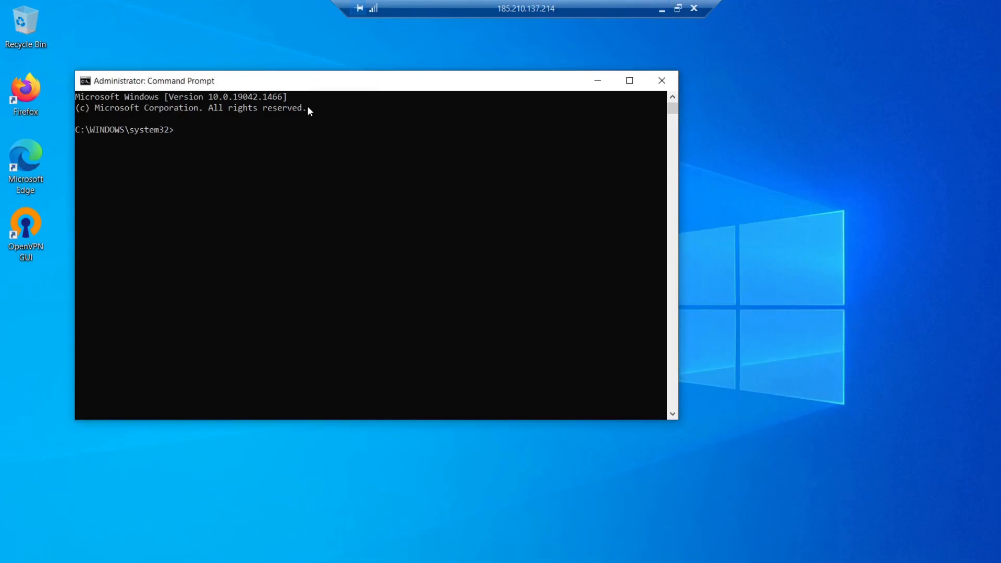
key("ctrl+v")
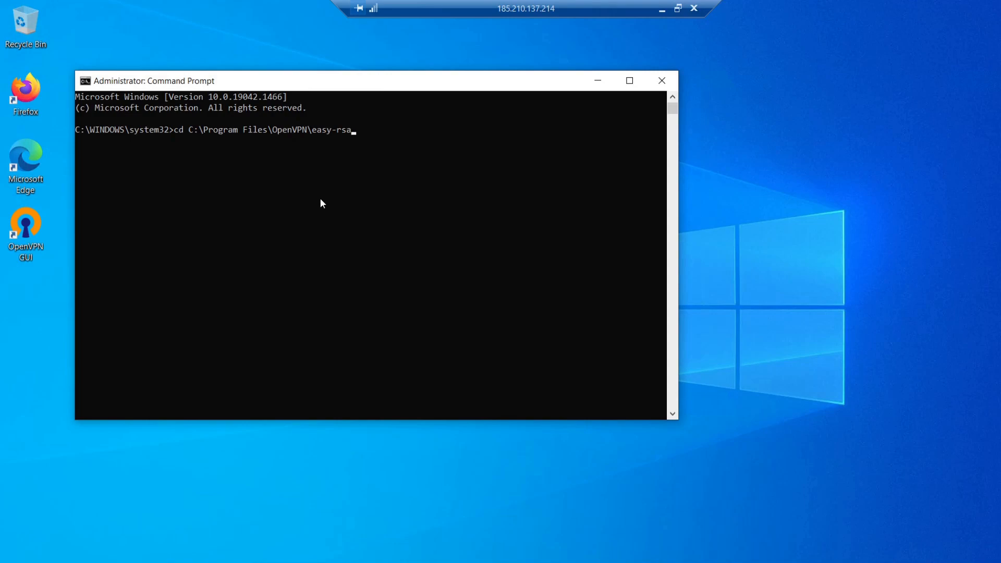
key("Return")
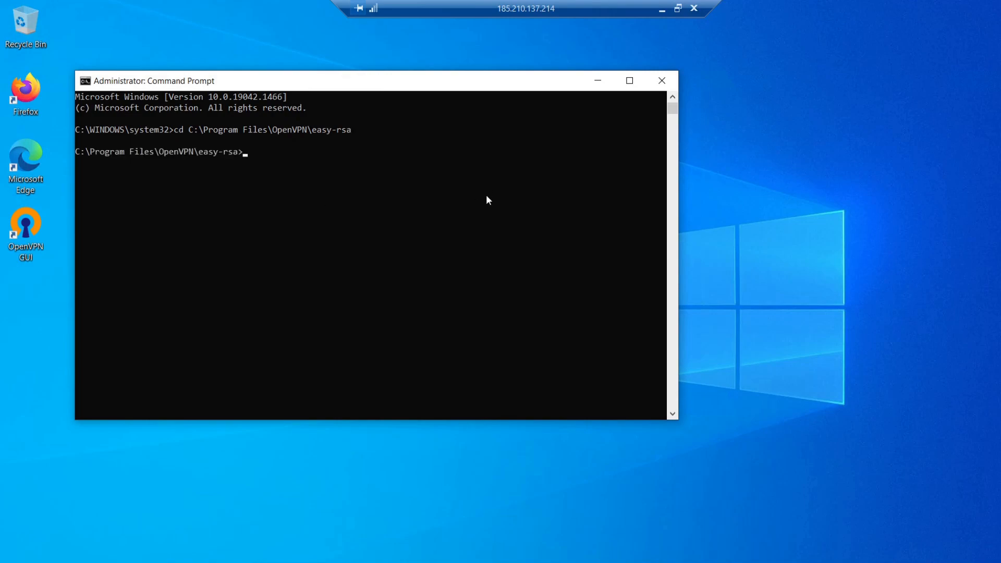
Step: Copy EasyRSA-Start.bat from the notes and run it in the Command Prompt to start the EasyRSA shell
left_click(661, 11)
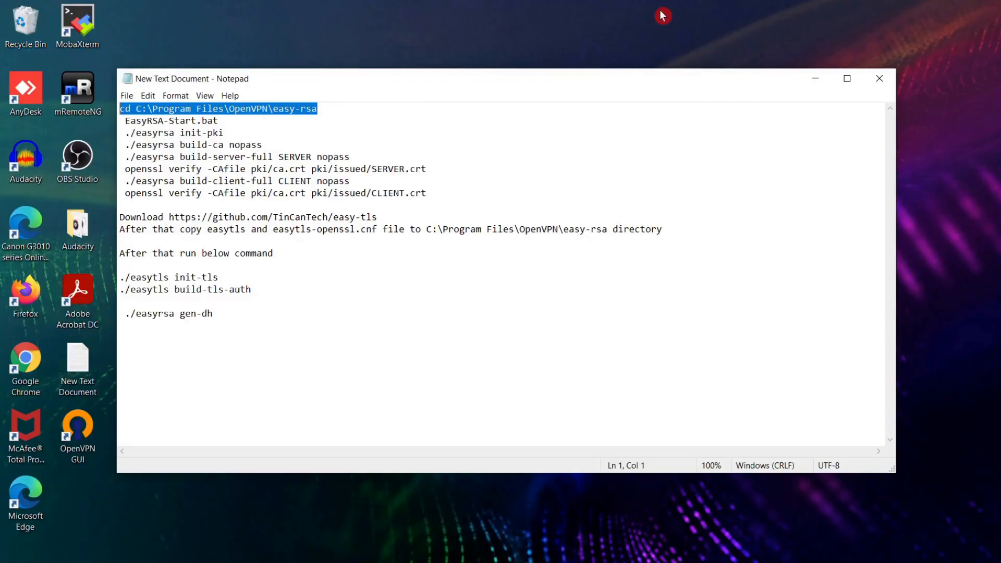
left_click_drag(219, 120, 126, 122)
right_click(126, 121)
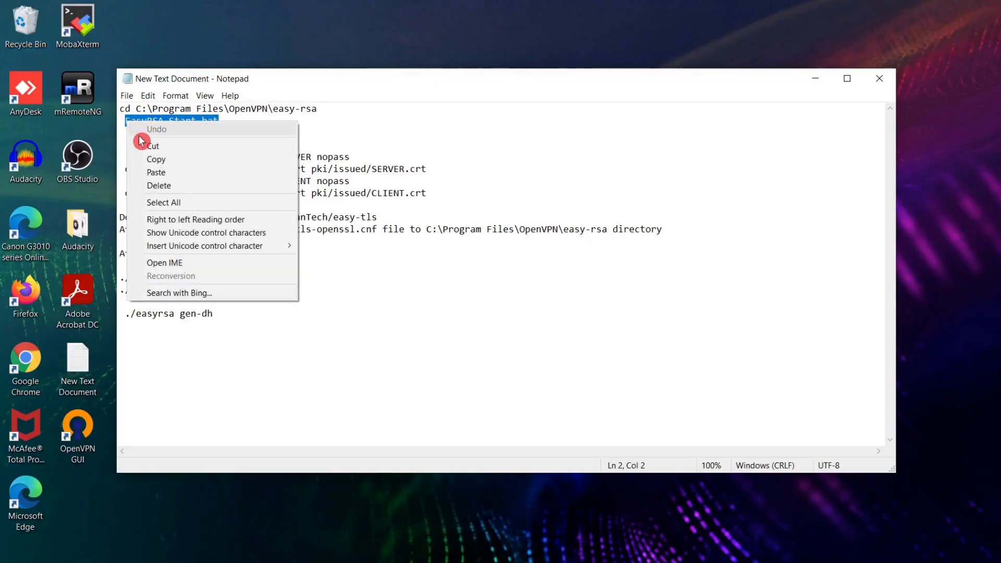
left_click(141, 157)
left_click(605, 562)
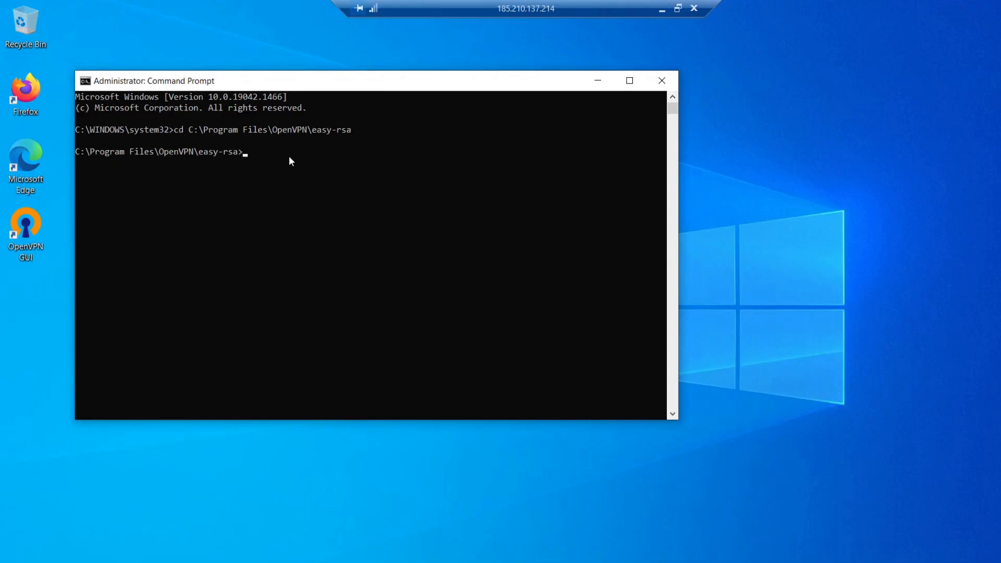
right_click(289, 156)
key("Return")
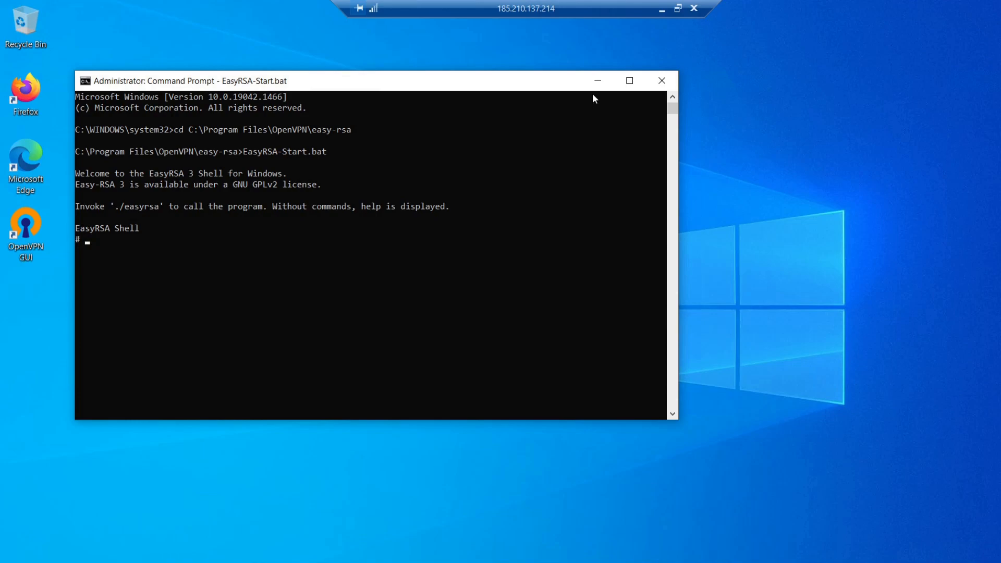
Step: Copy ./easyrsa init-pki from the notes, run it in the EasyRSA shell and check the new PKI directory path
left_click(661, 9)
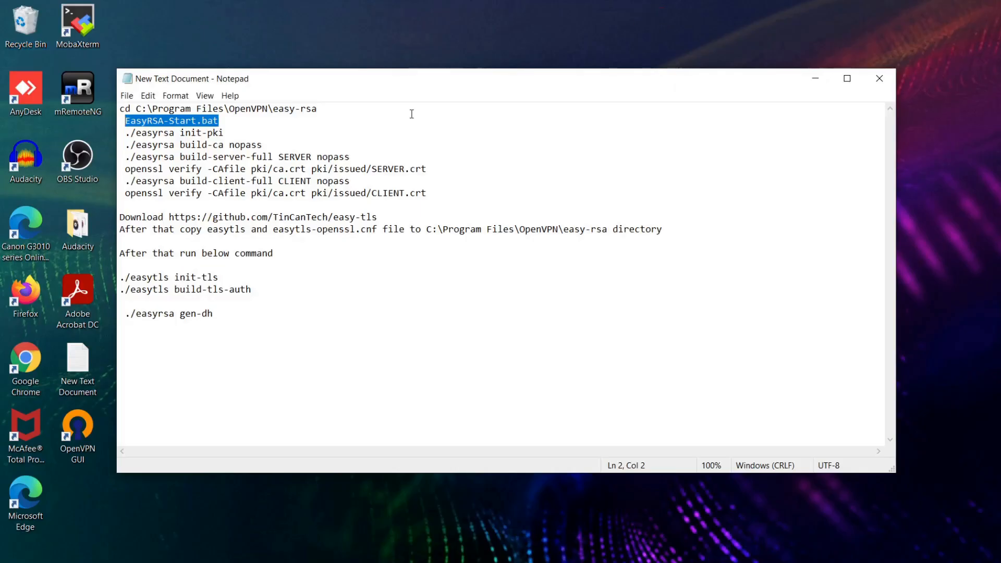
left_click_drag(225, 132, 126, 133)
right_click(171, 135)
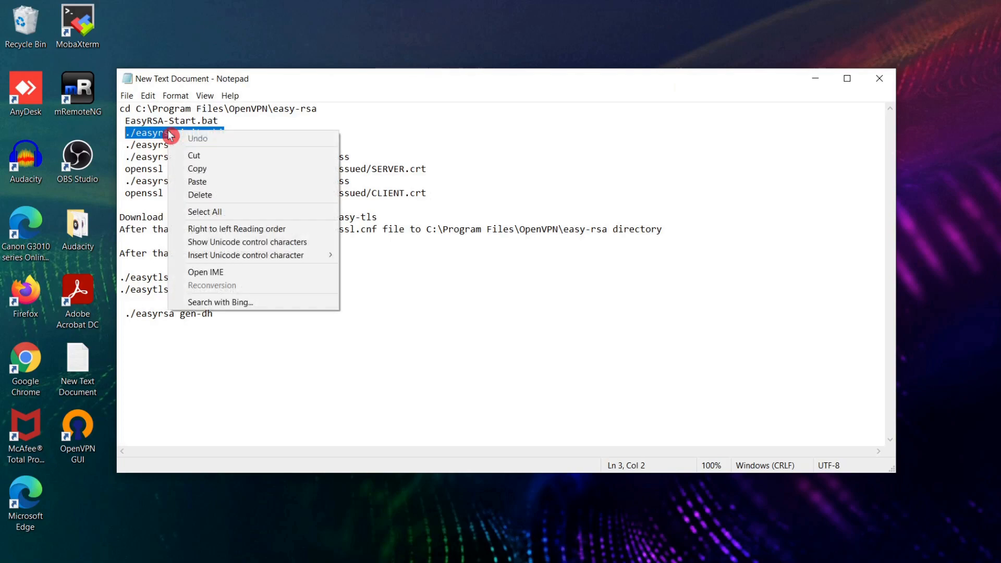
left_click(194, 168)
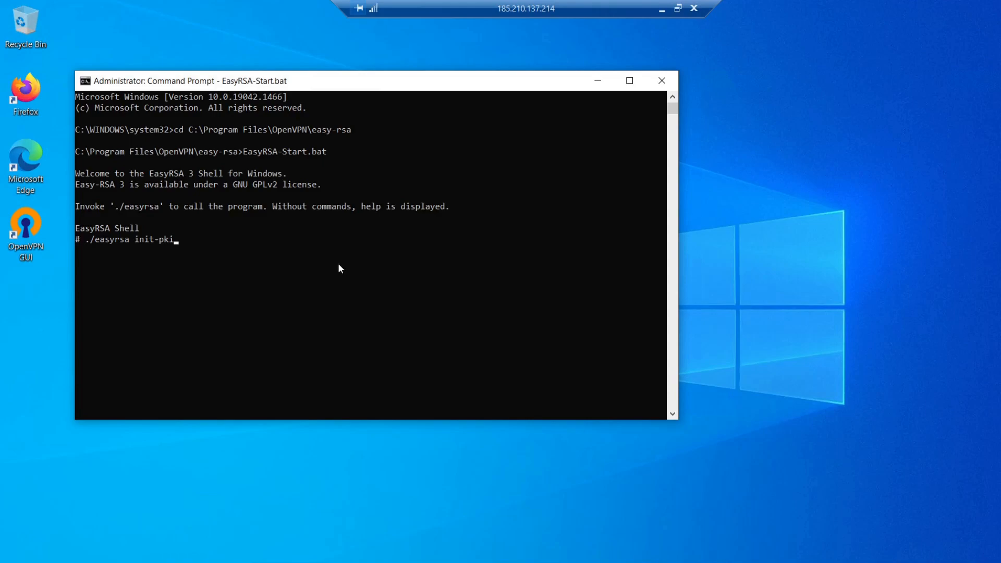
key("Return")
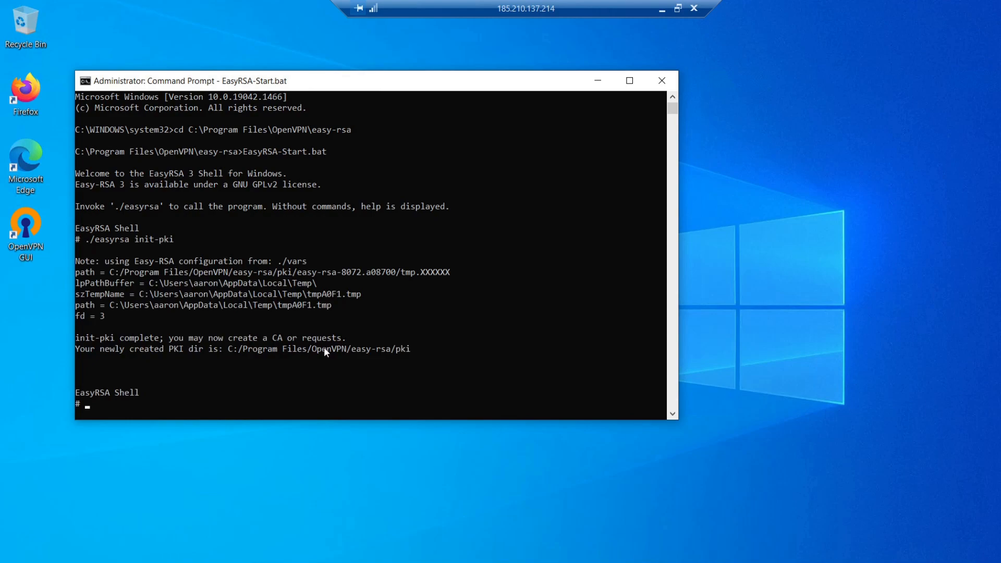
scroll(324, 347, "down", 1)
left_click_drag(229, 316, 409, 318)
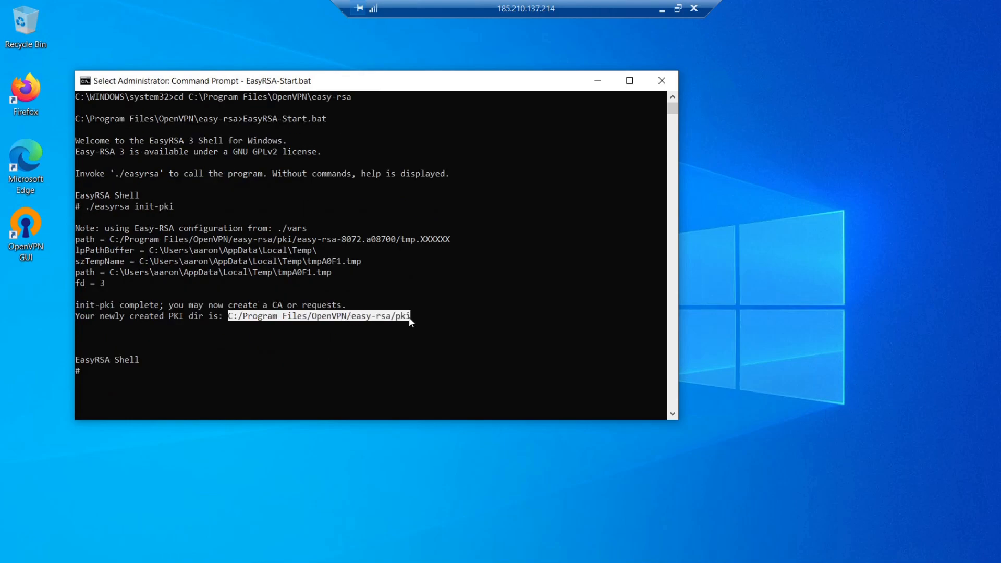
left_click(141, 371)
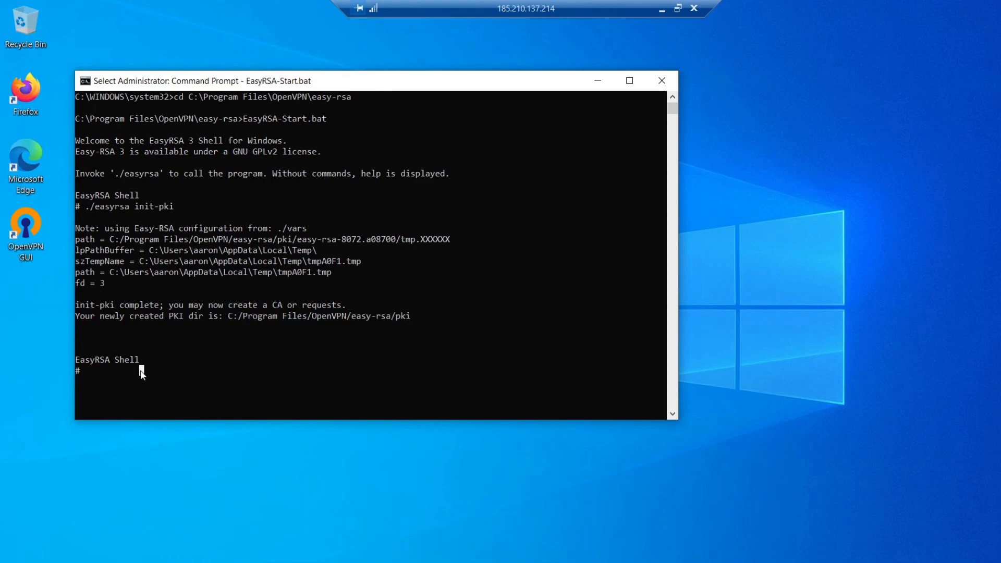
left_click(116, 371)
Step: Copy ./easyrsa build-ca nopass from the local Notepad notes and run it in the remote EasyRSA shell
left_click(661, 10)
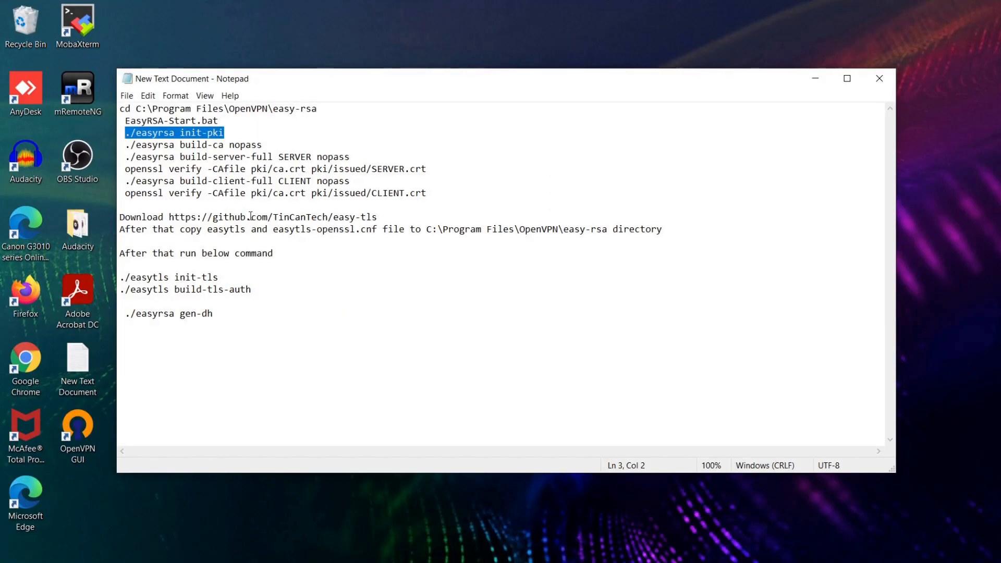
left_click_drag(262, 145, 126, 146)
right_click(139, 145)
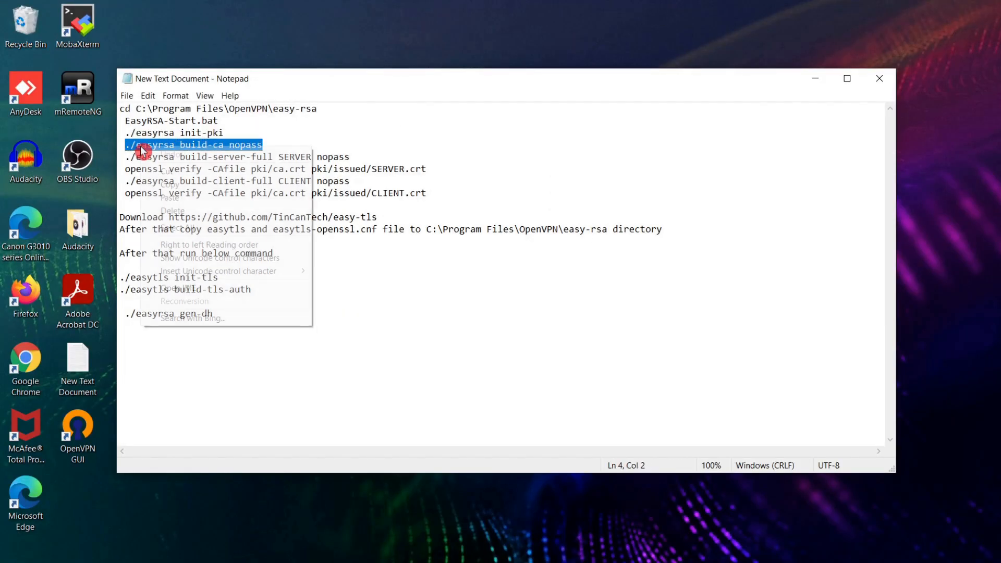
left_click(162, 181)
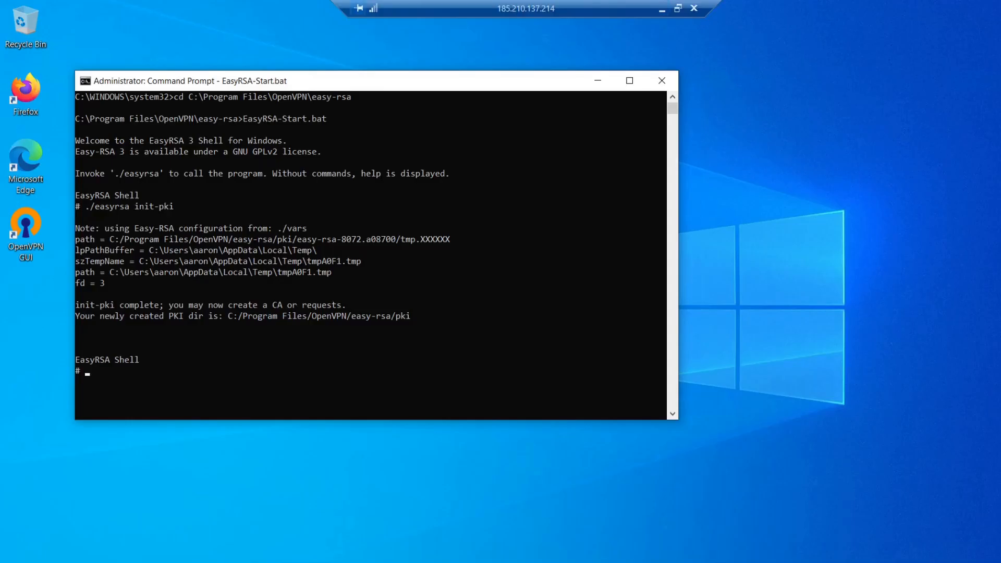
right_click(401, 364)
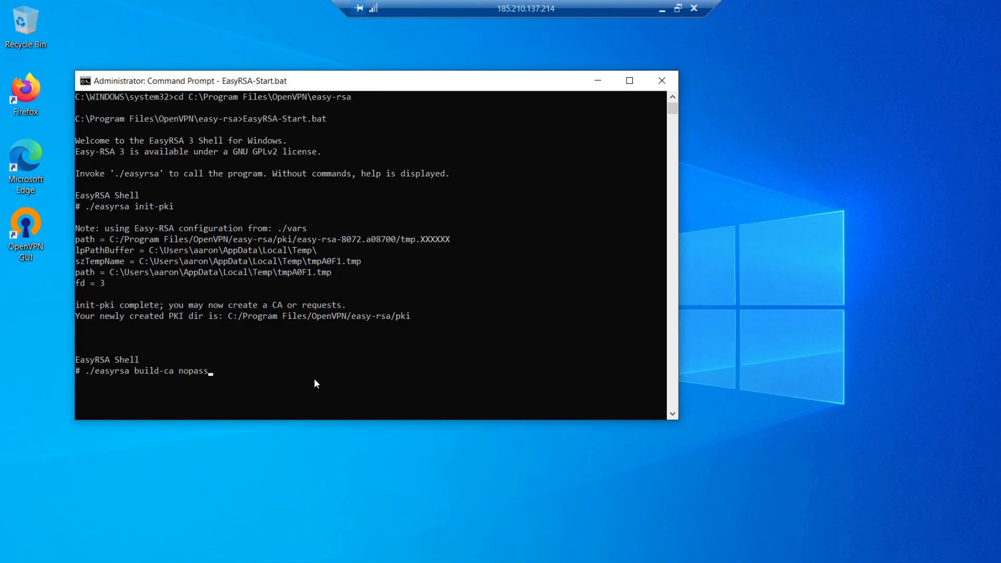
key("Return")
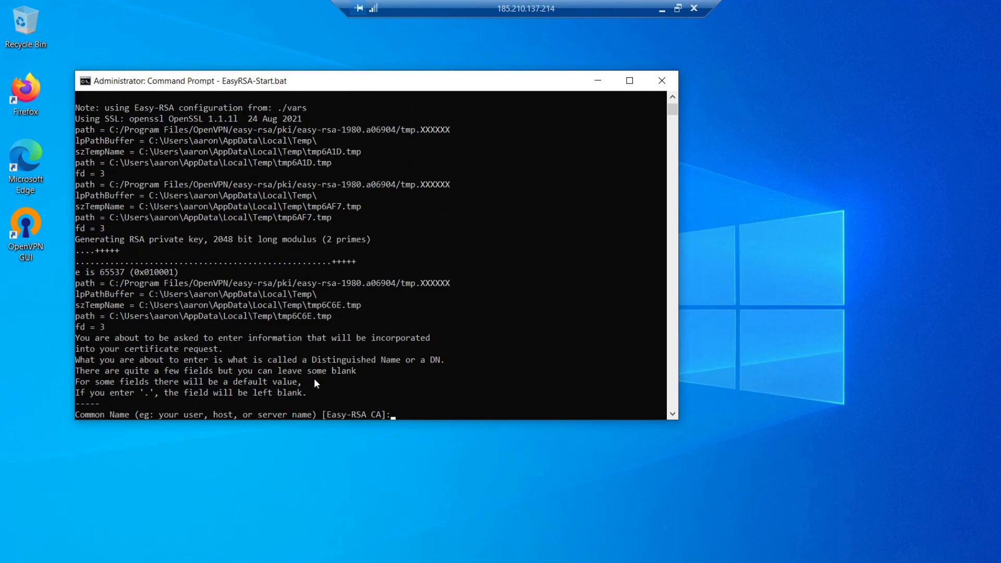
Step: Enter OPENVPNSERVER as the common name of the certificate authority
type("OPENVPNSERVER")
key("Return")
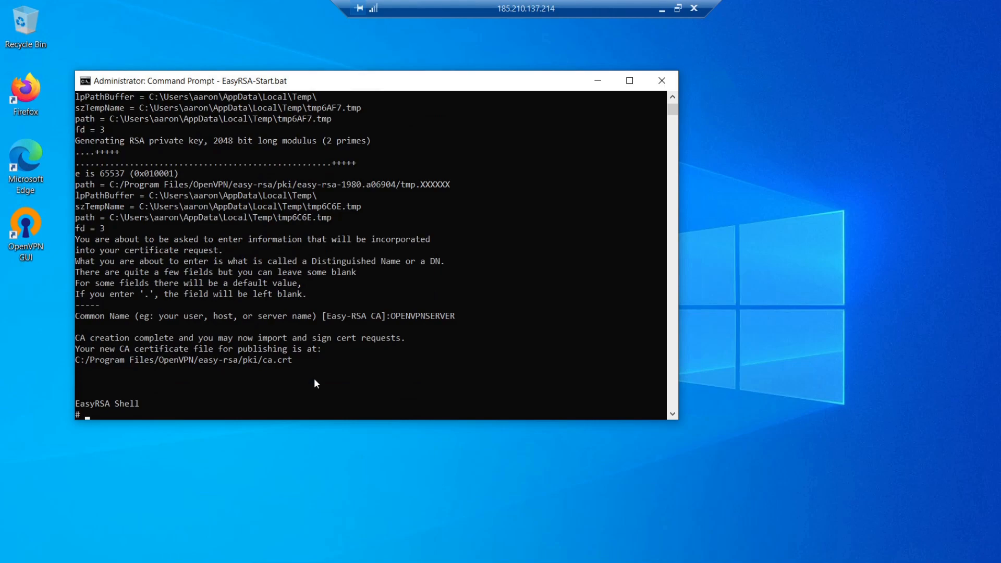
Step: Look up the ca security certificate in the pki folder under easy-rsa, then put File Explorer away
key("alt+Tab")
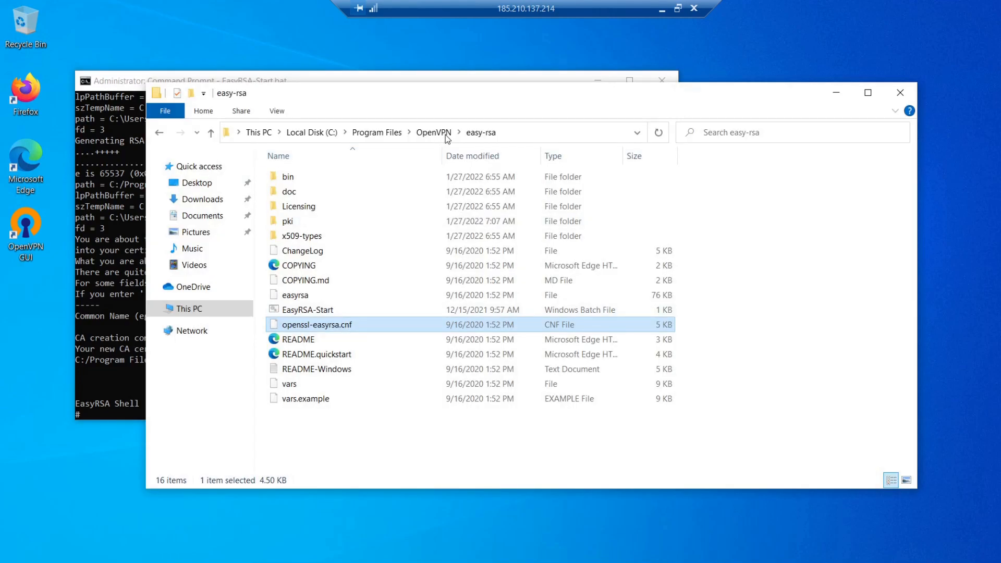
double_click(297, 222)
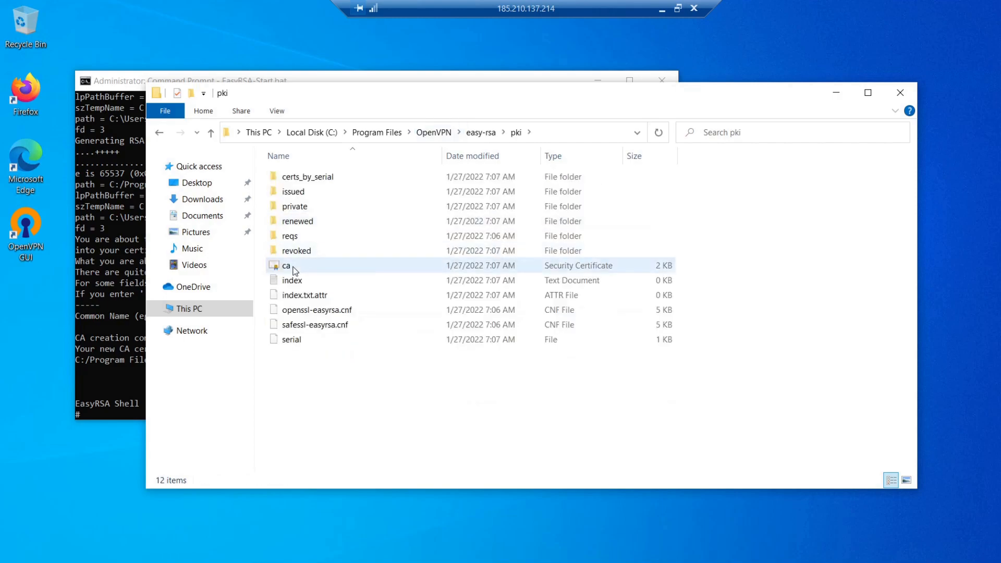
left_click(295, 271)
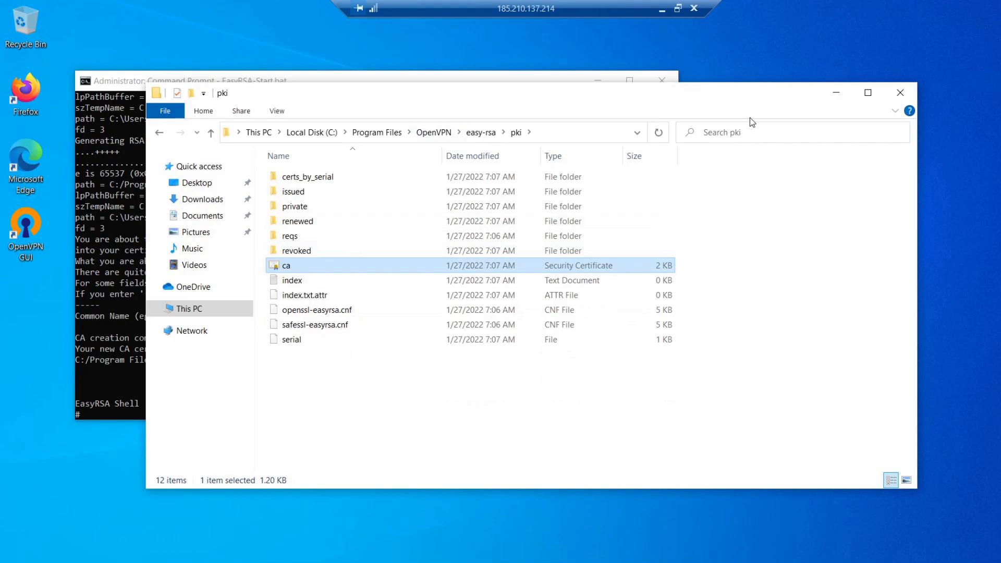
left_click(834, 94)
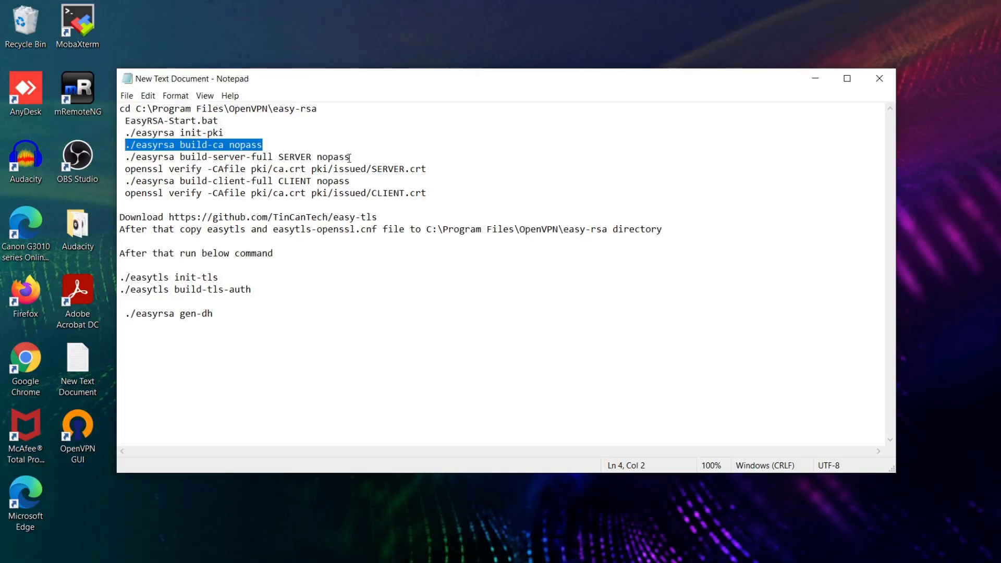
Step: Copy ./easyrsa build-server-full SERVER nopass from the notes, run it in the EasyRSA shell and check the SERVER certificate in pki\issued
left_click_drag(349, 156, 125, 157)
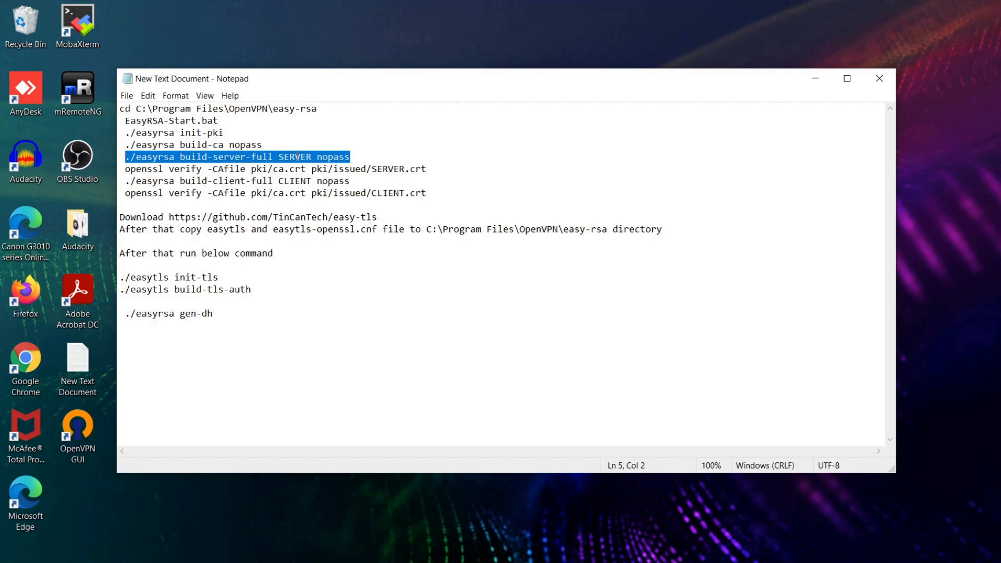
right_click(330, 157)
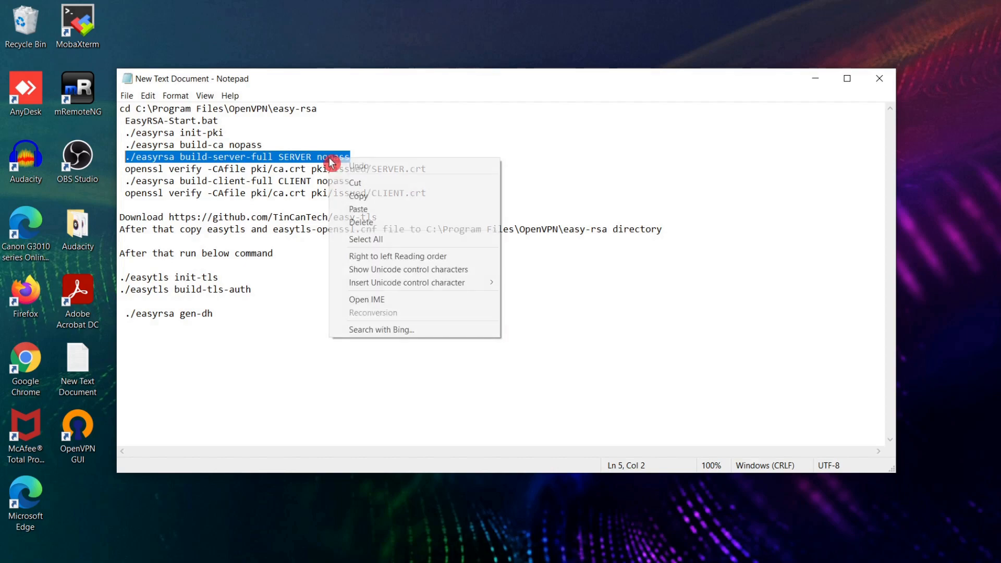
left_click(346, 194)
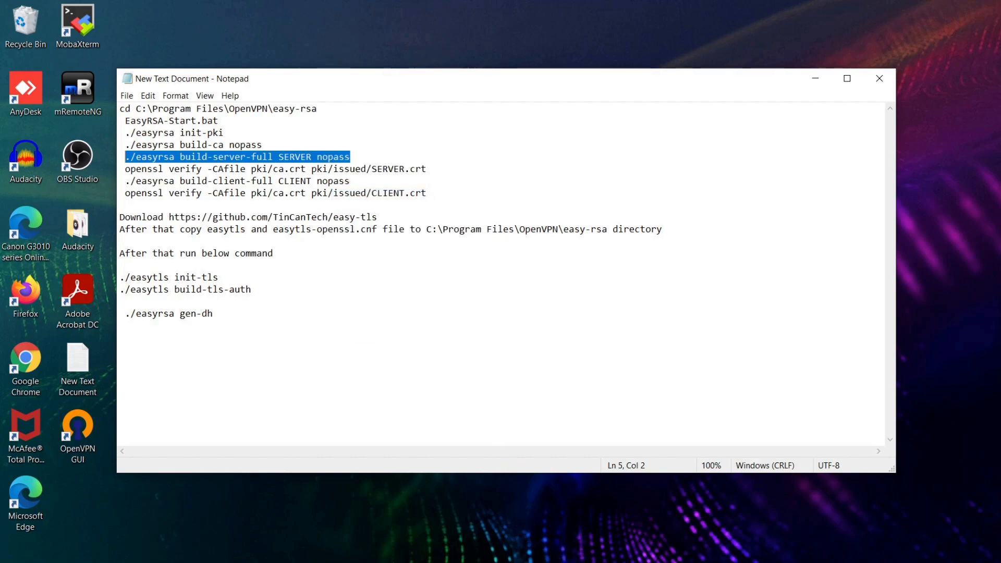
key("alt+Tab")
key("Escape")
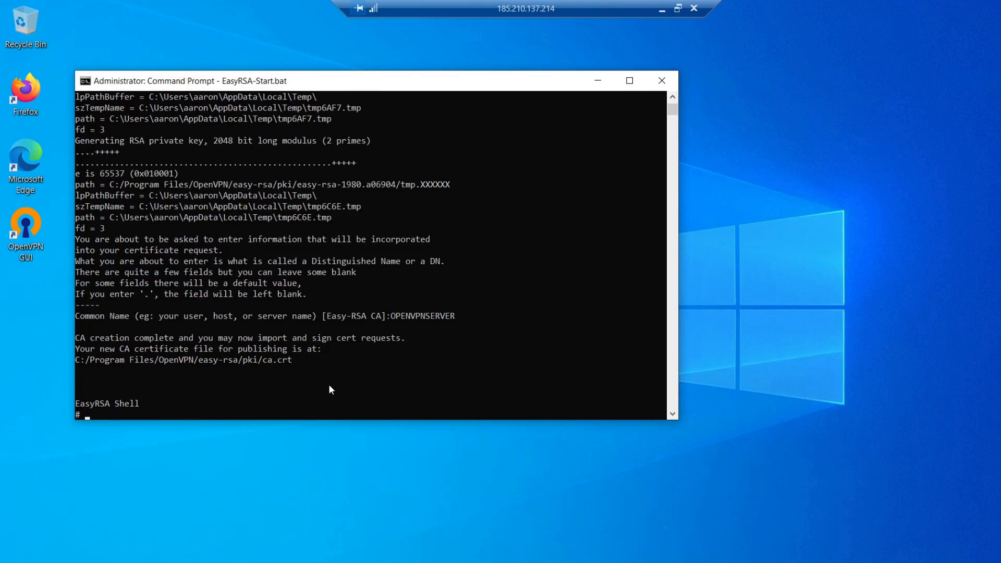
left_click(661, 8)
right_click(313, 156)
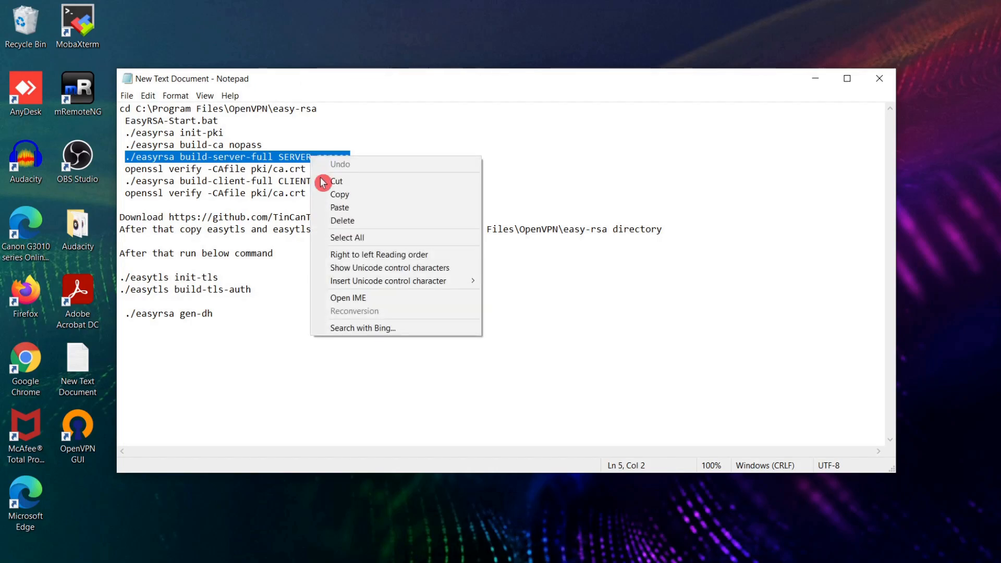
left_click(339, 194)
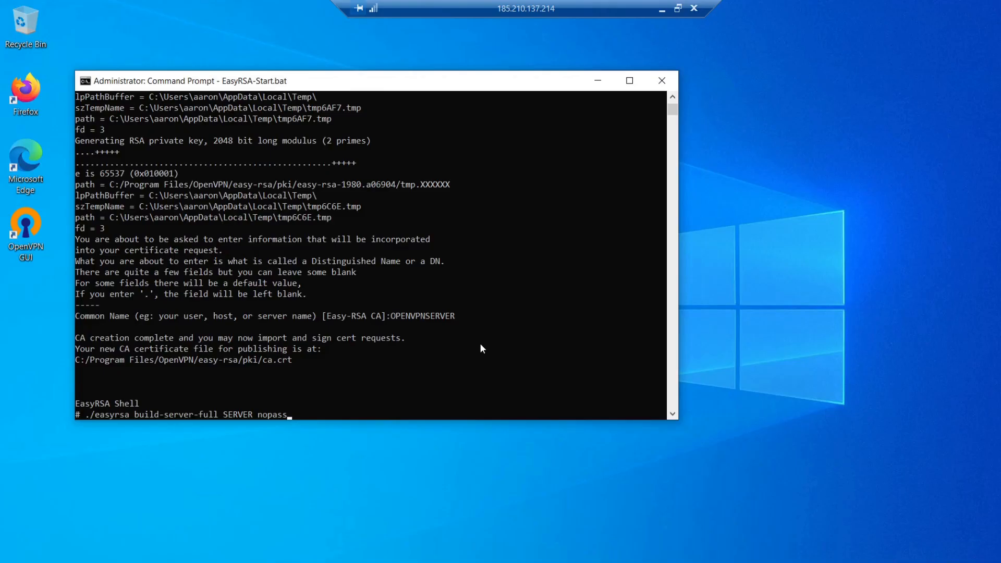
key("Return")
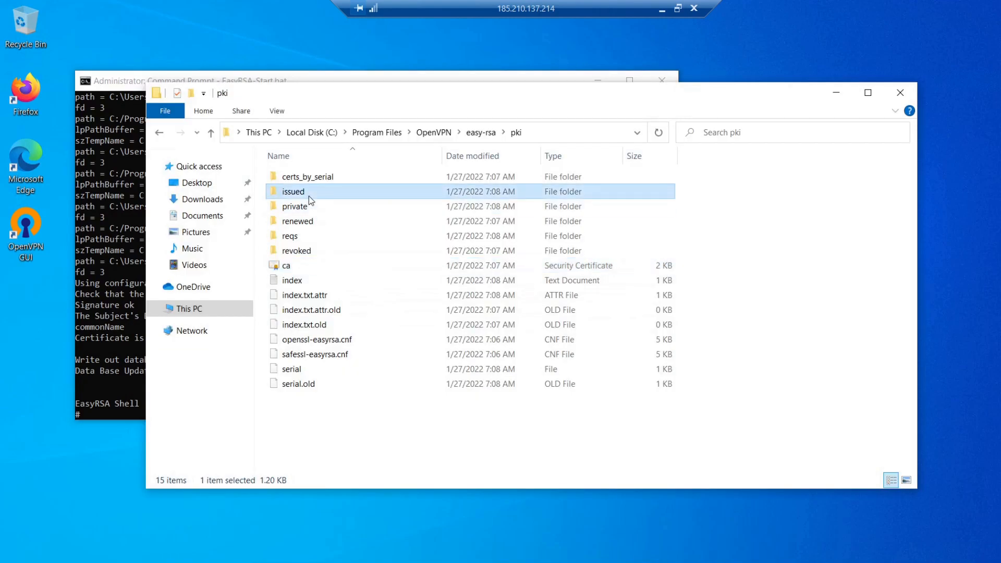
double_click(309, 196)
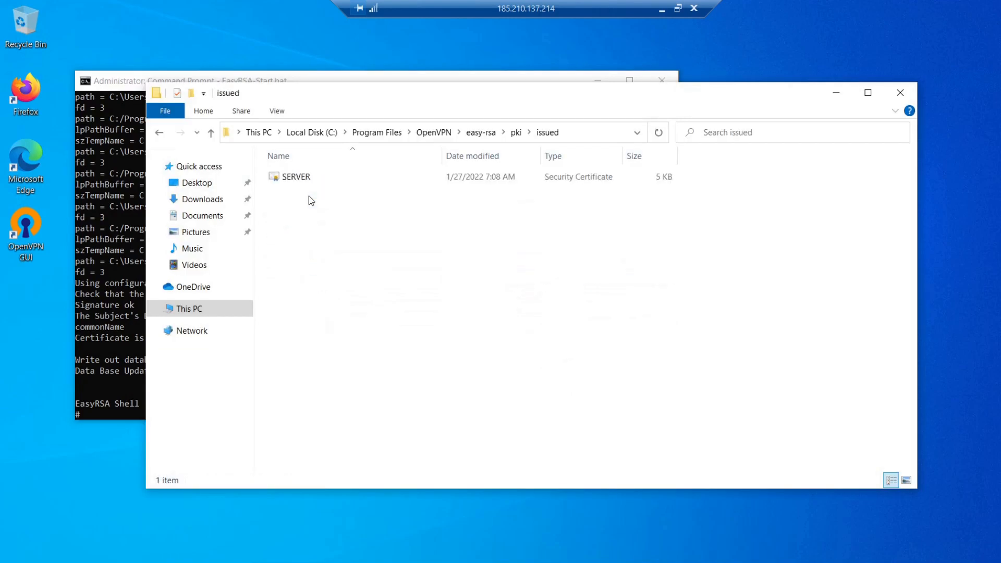
left_click(308, 180)
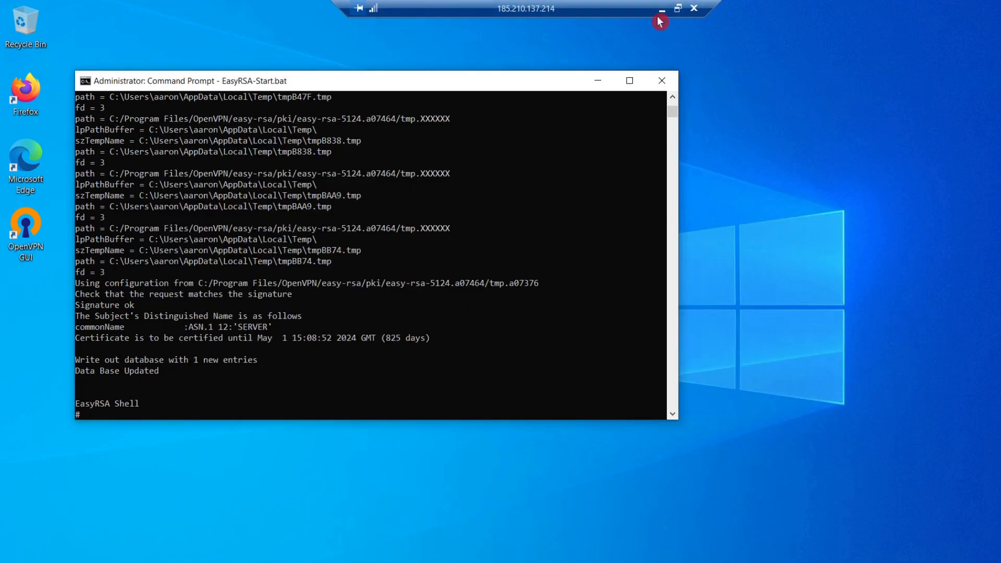
Step: Copy openssl verify -CAfile pki/ca.crt pki/issued/SERVER.crt from the notes and run it in the EasyRSA shell
left_click(661, 15)
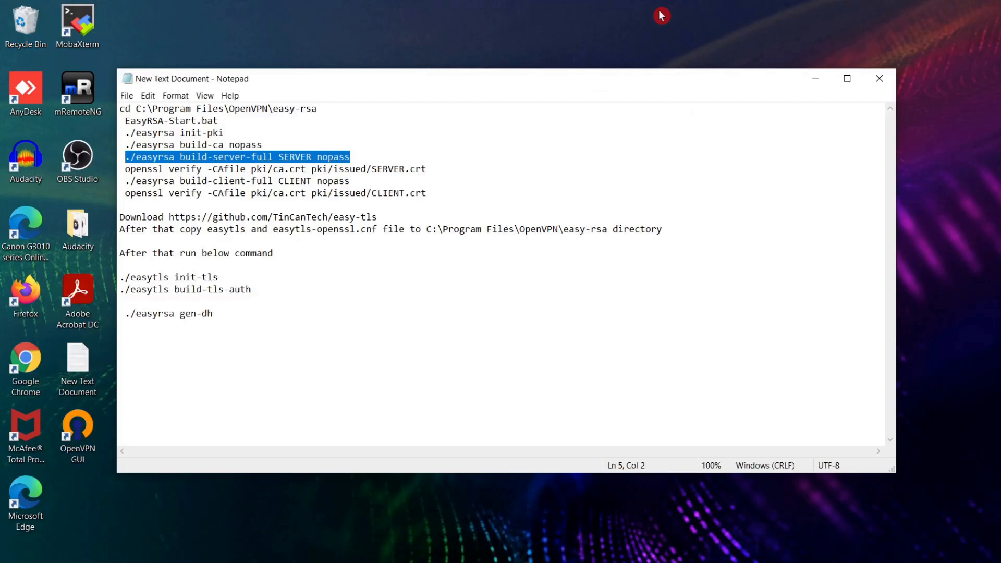
left_click_drag(429, 167, 126, 169)
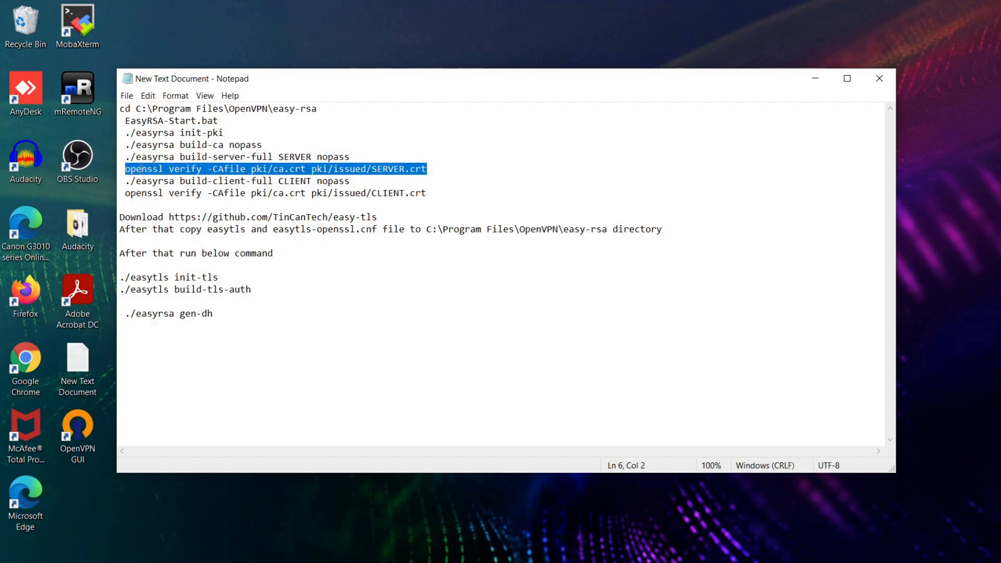
right_click(141, 169)
left_click(155, 205)
left_click(635, 546)
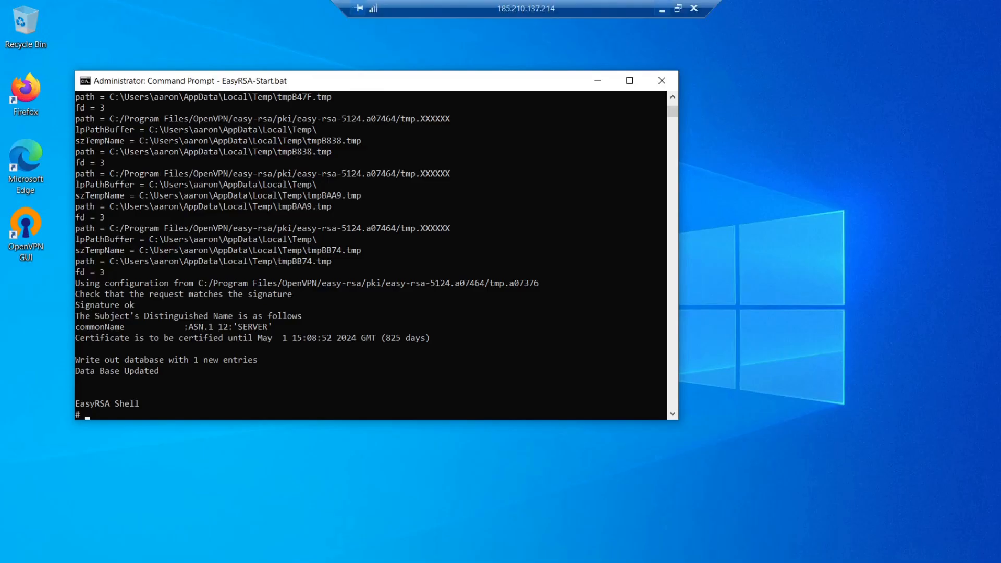
right_click(330, 367)
key("Return")
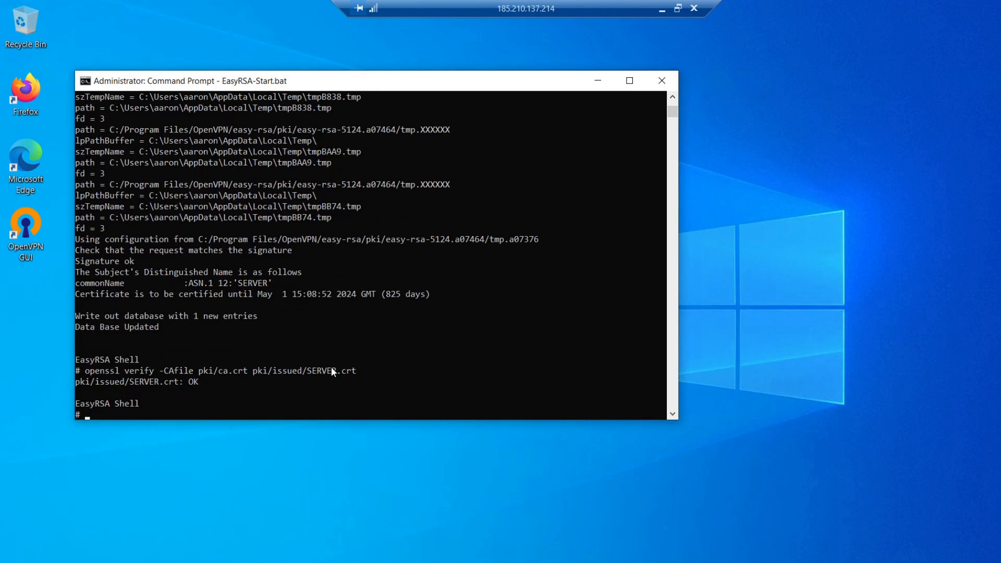
Step: Copy ./easyrsa build-client-full CLIENT nopass from the notes, run it in the EasyRSA shell and check the CLIENT certificate in pki\issued
left_click(661, 9)
left_click_drag(350, 181, 126, 181)
right_click(136, 185)
left_click(162, 219)
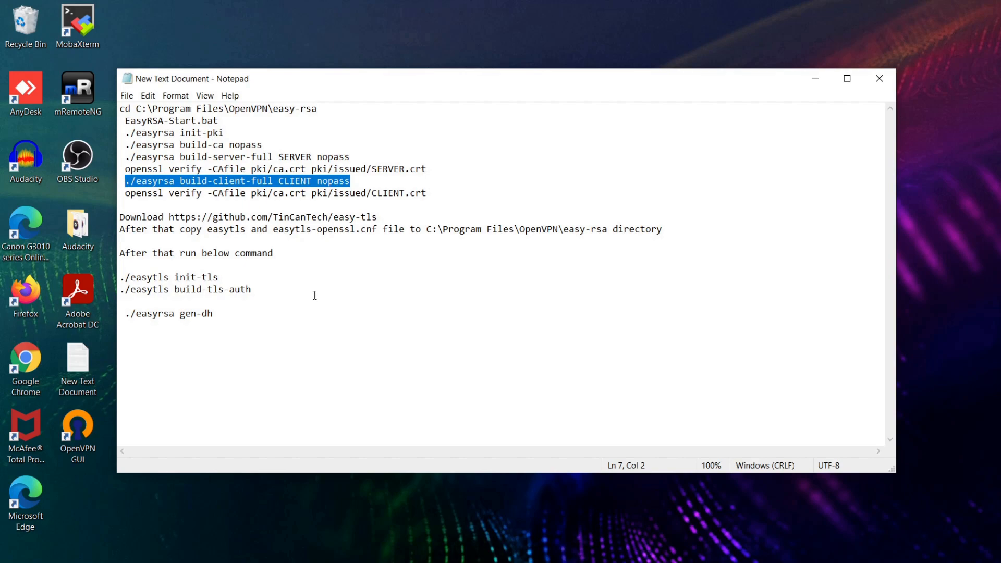
left_click(652, 560)
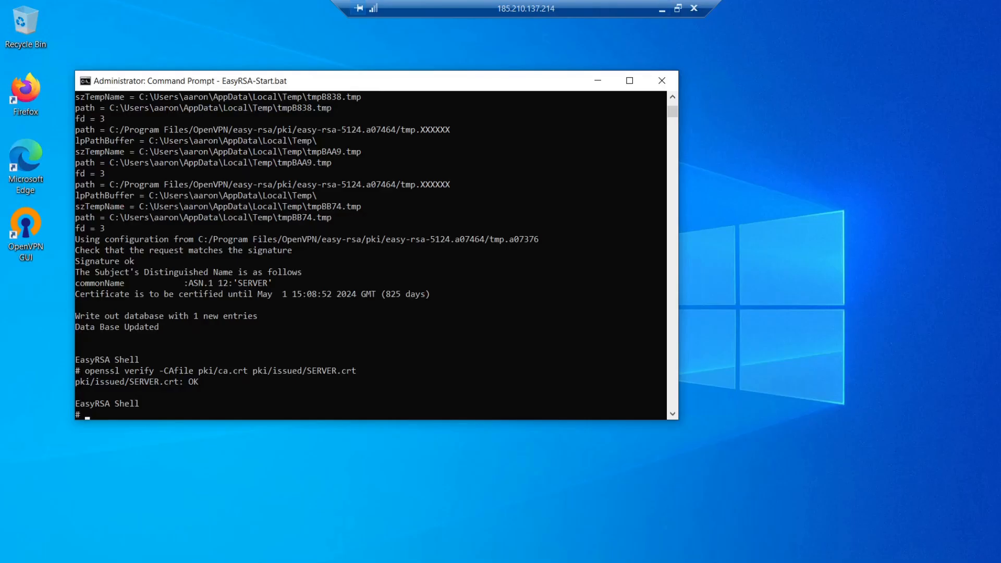
right_click(498, 353)
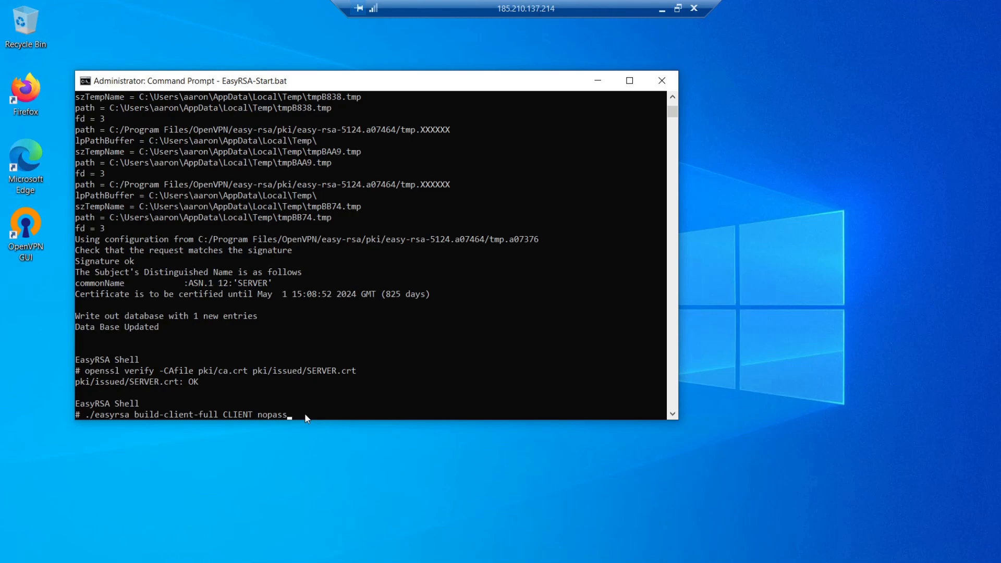
key("Return")
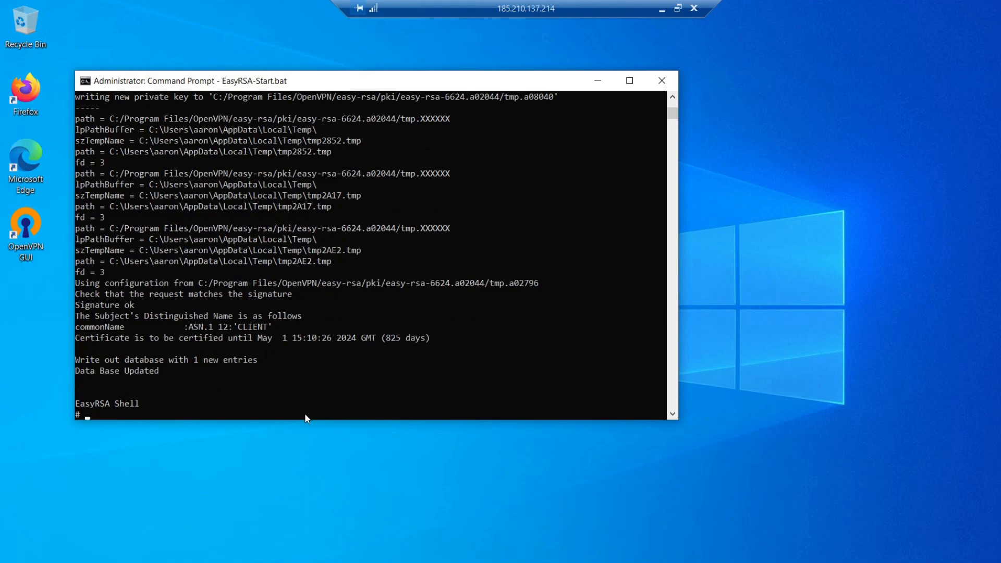
key("alt+Tab")
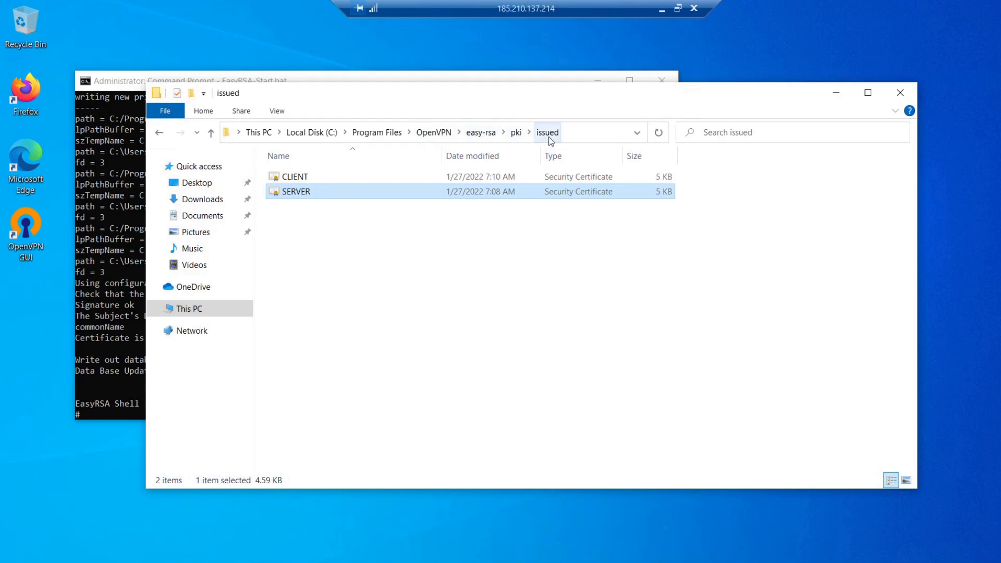
left_click(306, 180)
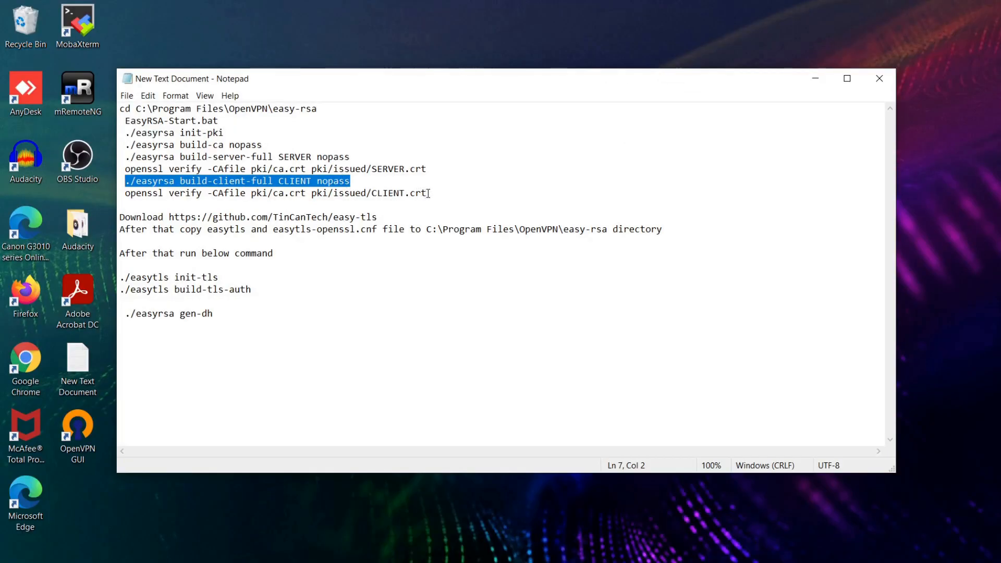
Step: Copy openssl verify -CAfile pki/ca.crt pki/issued/CLIENT.crt from the notes and run it in the EasyRSA shell
left_click_drag(426, 193, 127, 193)
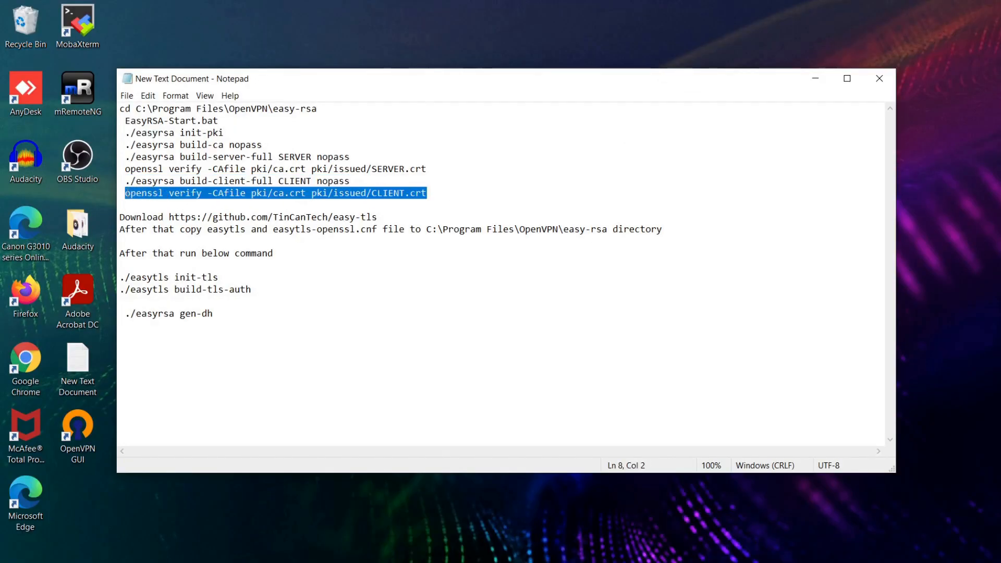
right_click(138, 196)
left_click(156, 232)
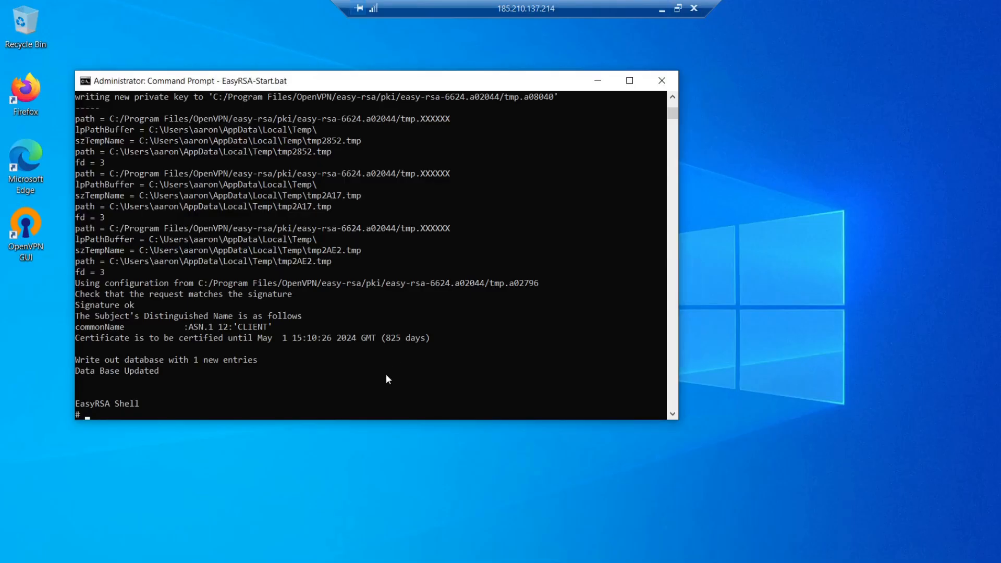
key("ctrl+v")
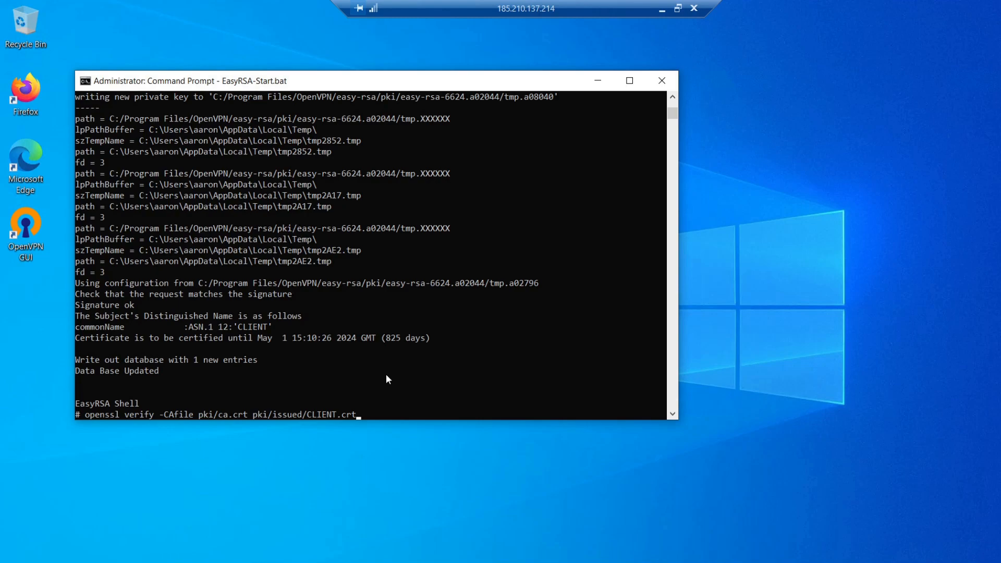
key("Return")
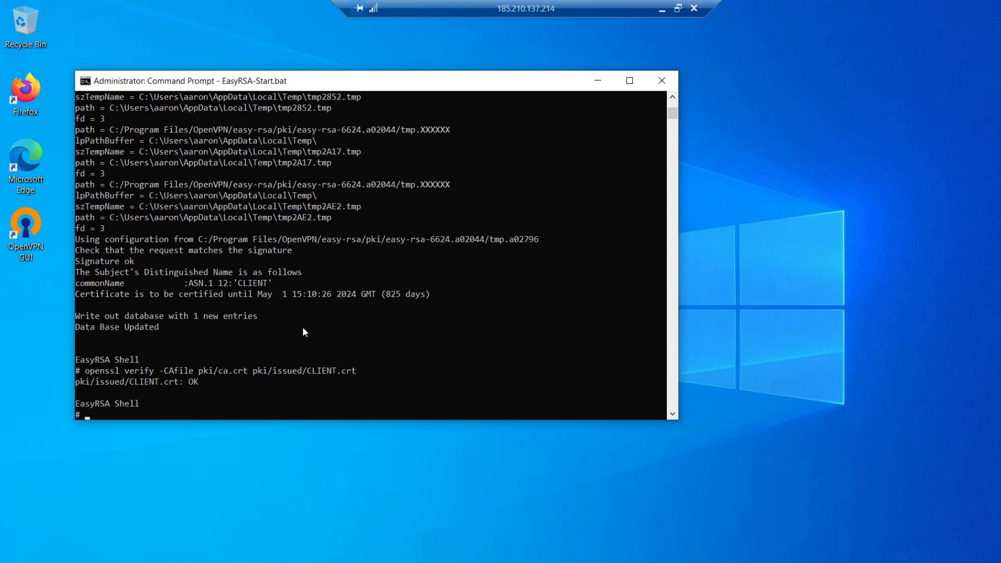
Step: Open Firefox on the remote server, keep the previous theme, finish the welcome prompts and close the extra tabs
double_click(29, 96)
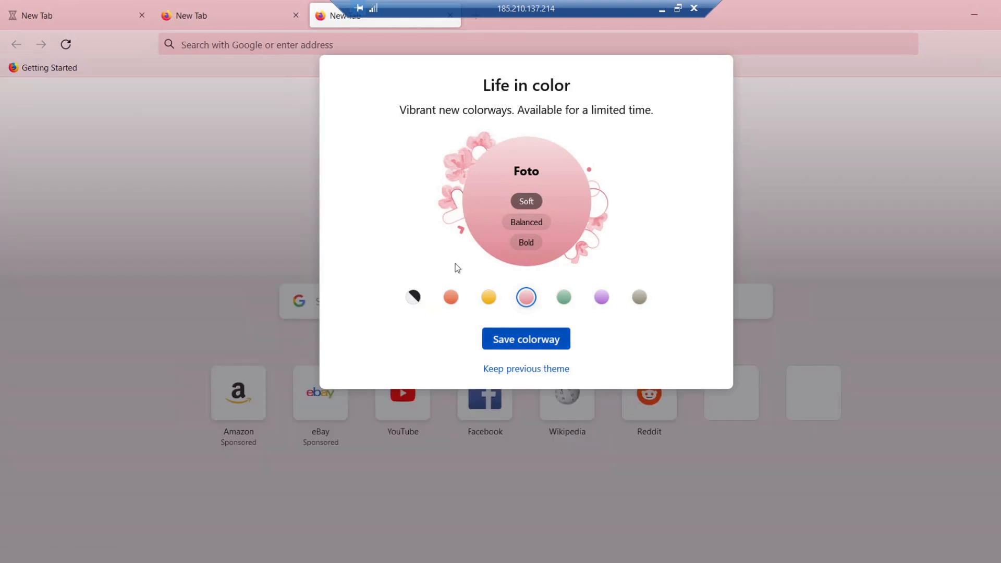
left_click(511, 371)
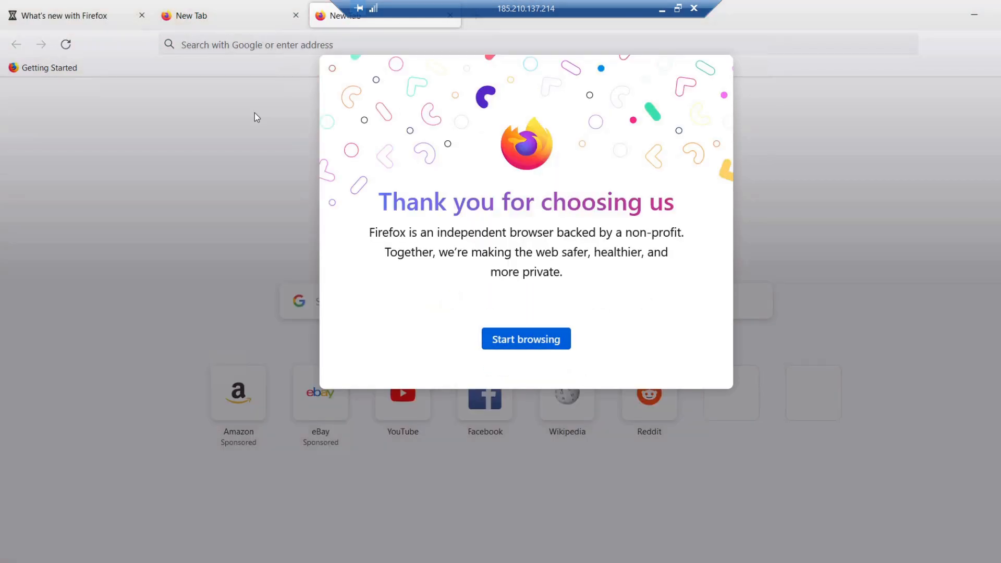
left_click(518, 340)
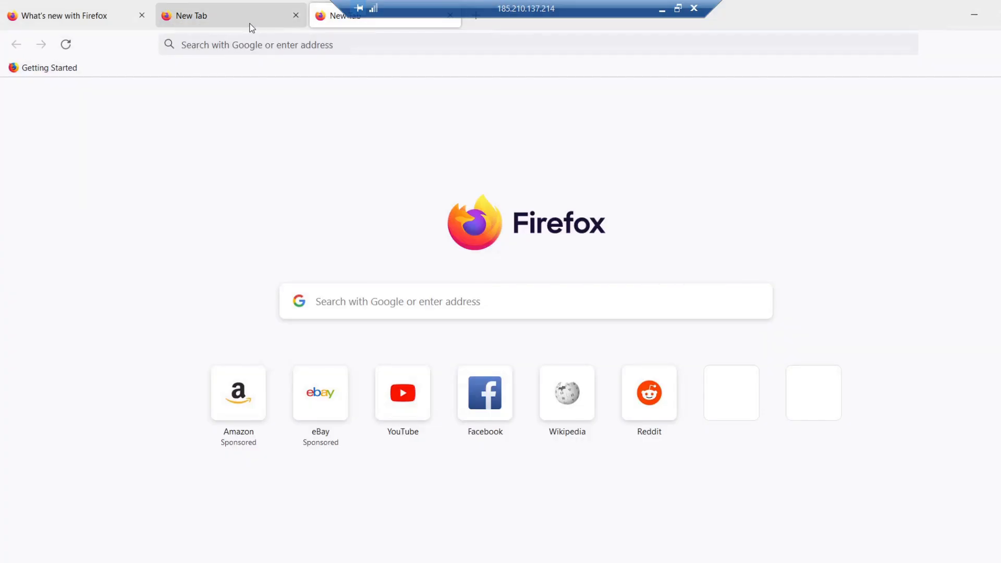
left_click(295, 15)
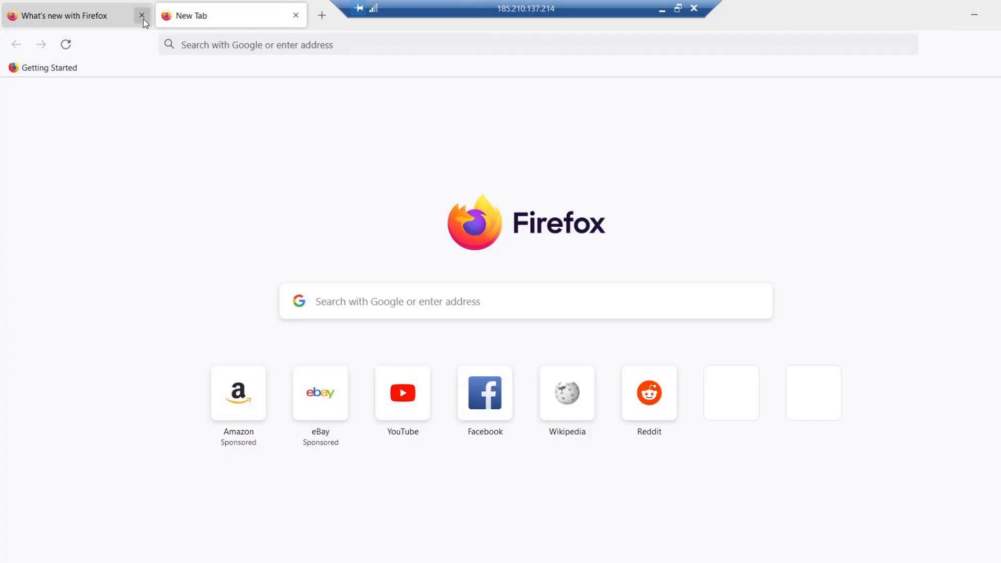
left_click(142, 16)
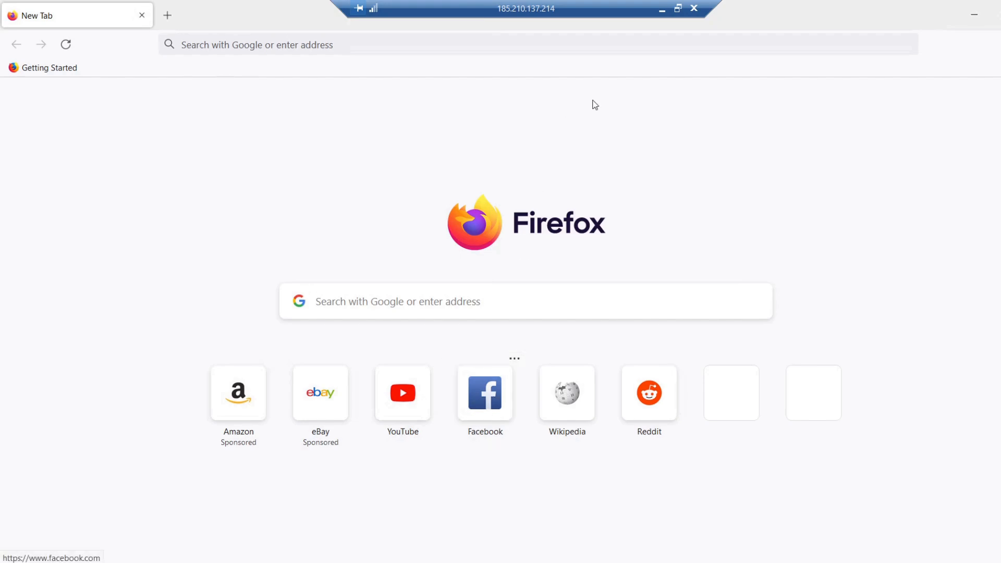
left_click(662, 14)
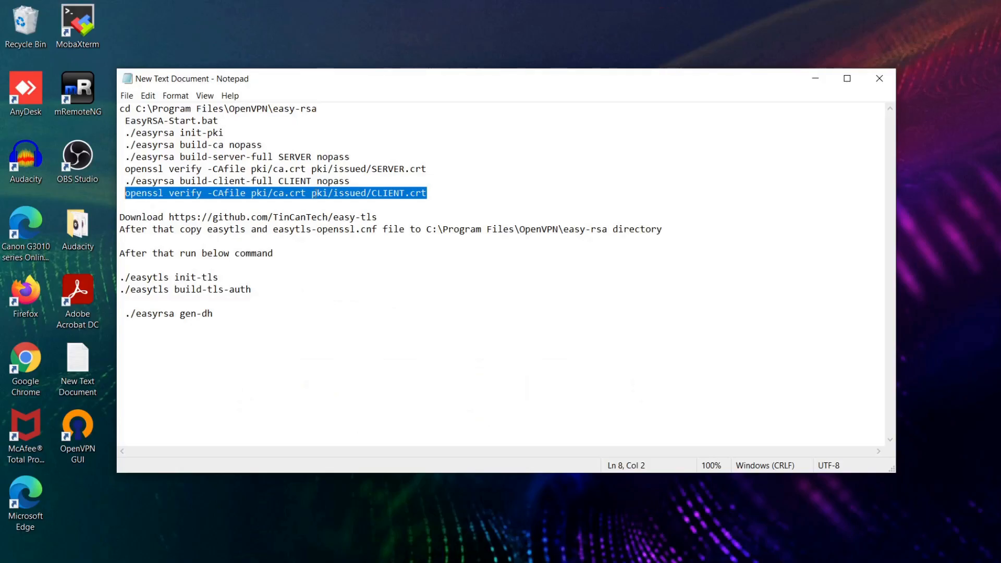
left_click_drag(378, 218, 170, 218)
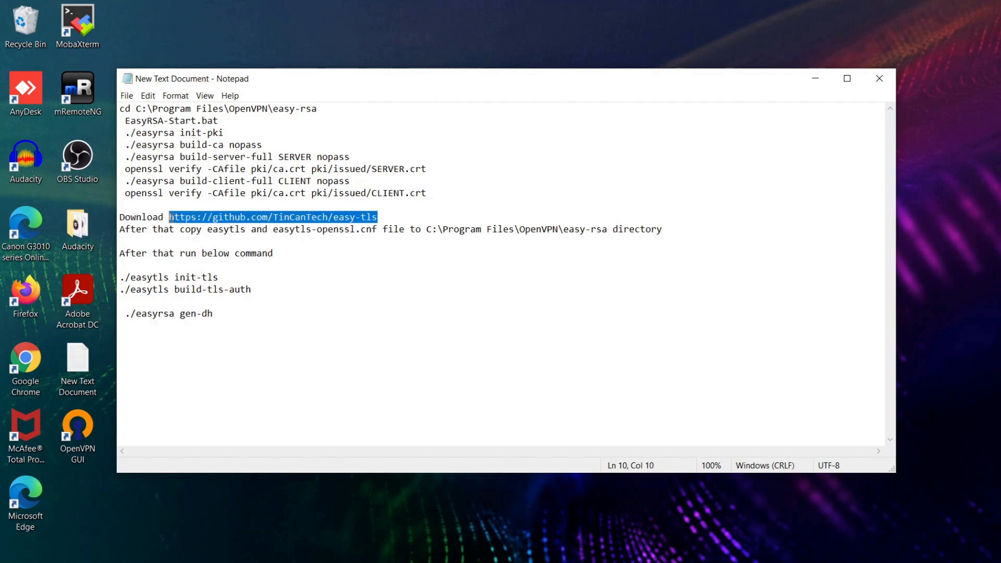
right_click(172, 218)
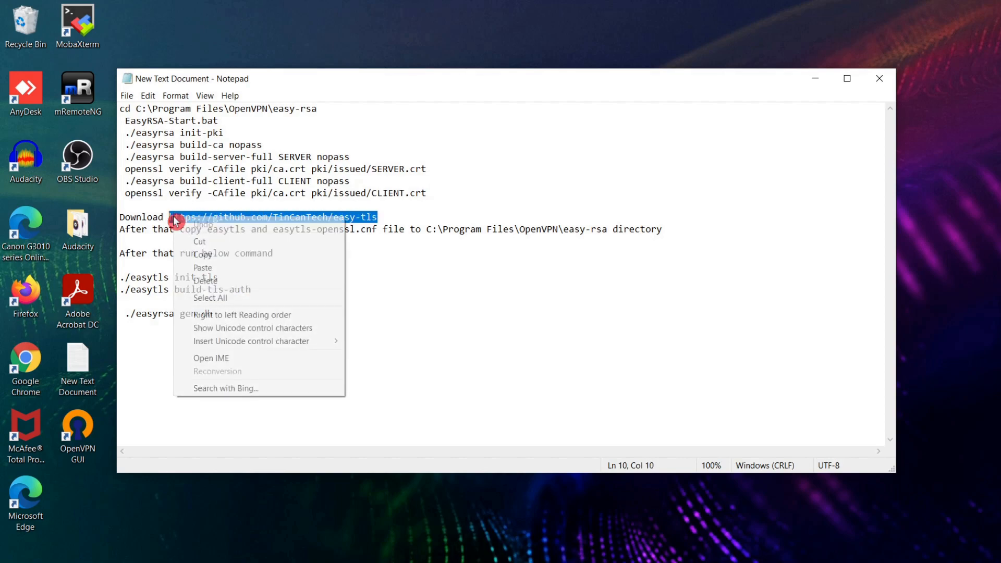
left_click(196, 254)
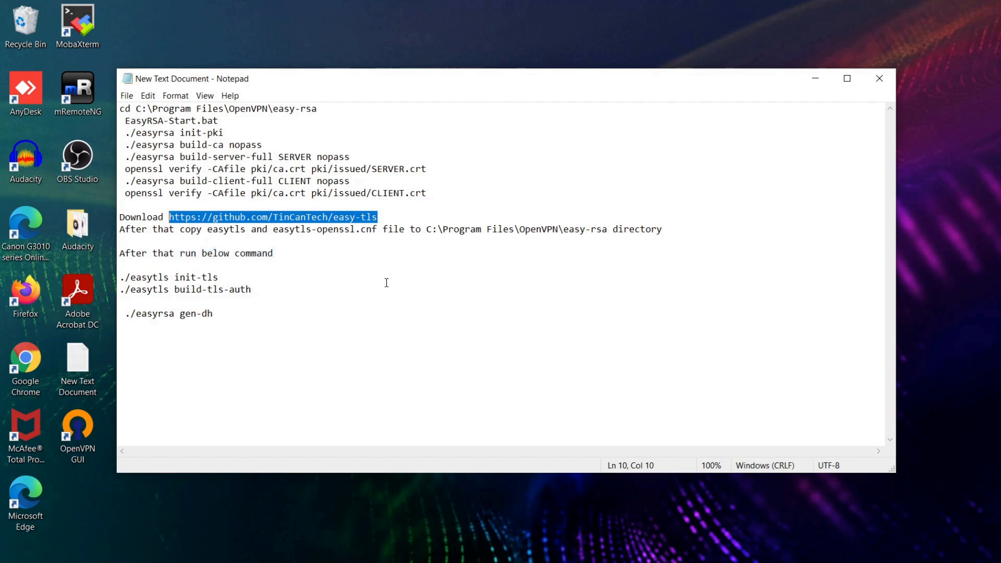
left_click(629, 561)
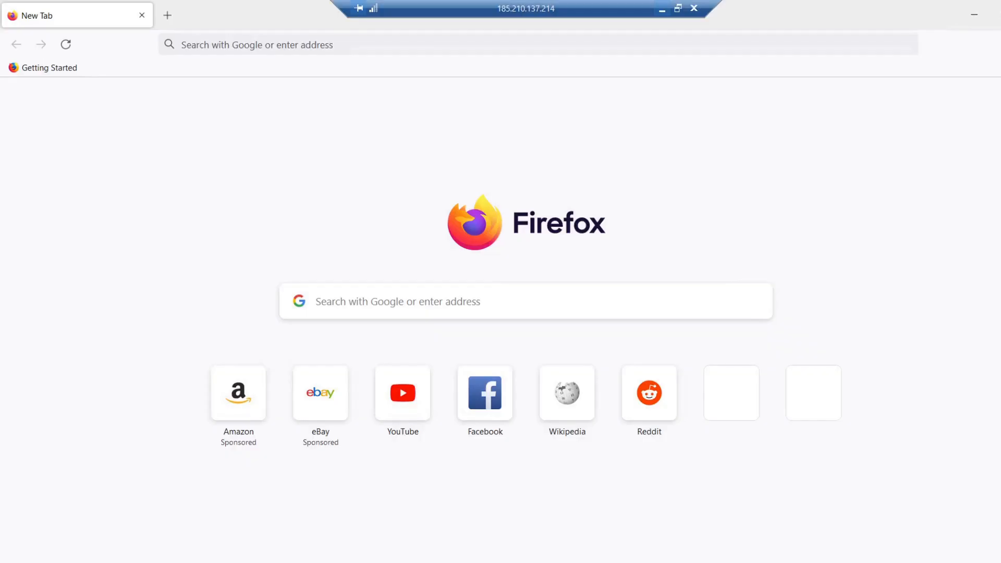
left_click(222, 147)
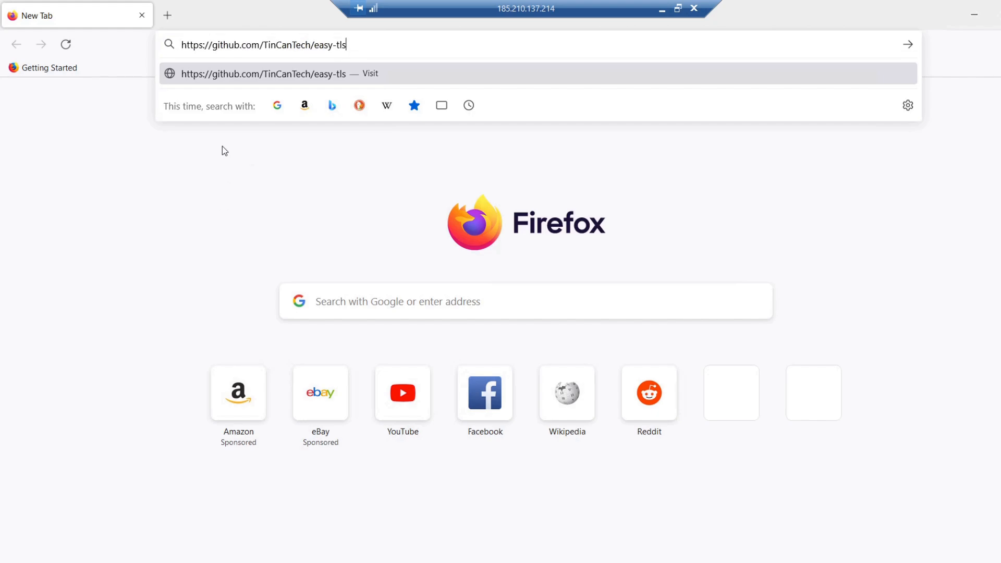
key("Return")
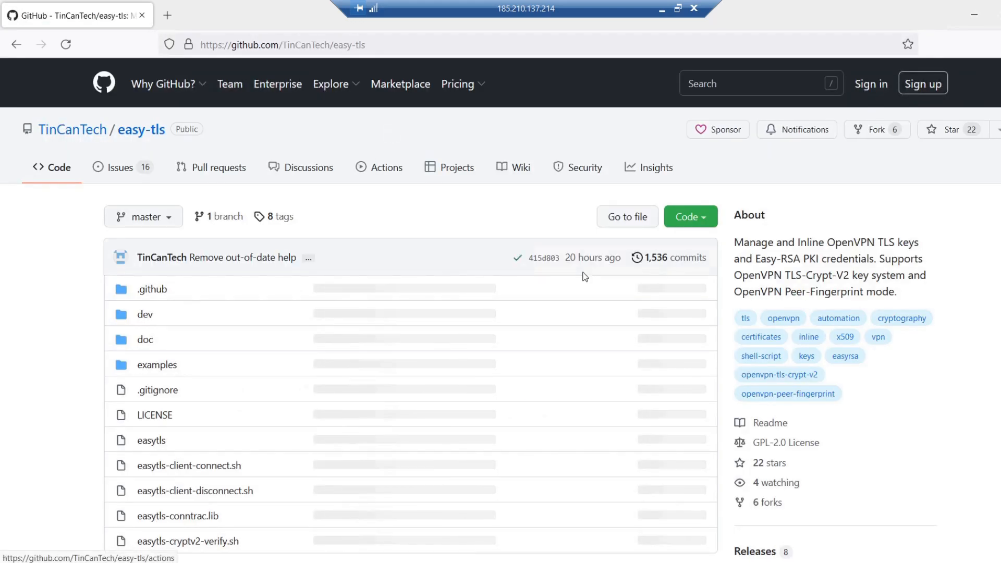
Step: Download the easy-tls repository as a ZIP, saving the file easy-tls-master.zip
left_click(684, 219)
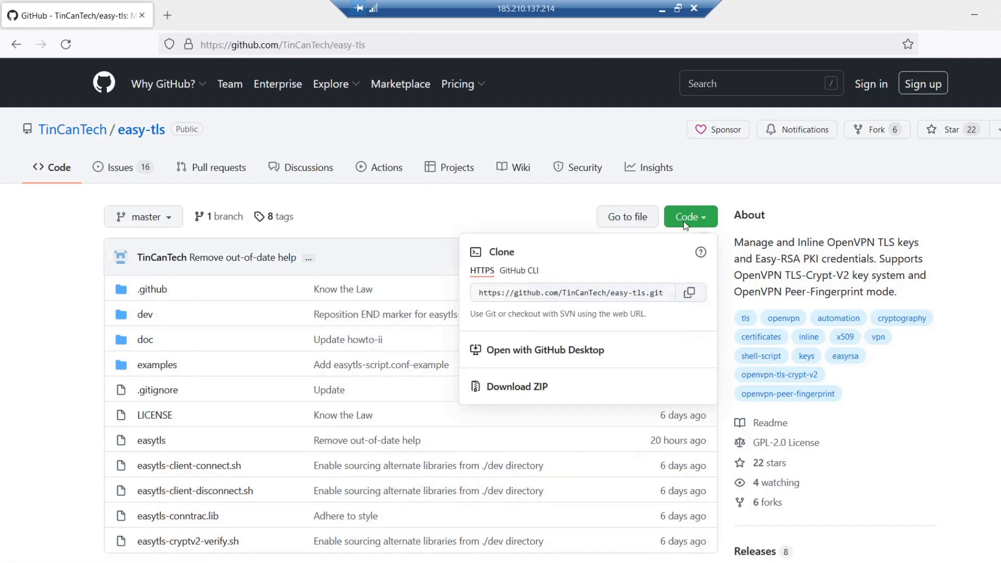
left_click(524, 395)
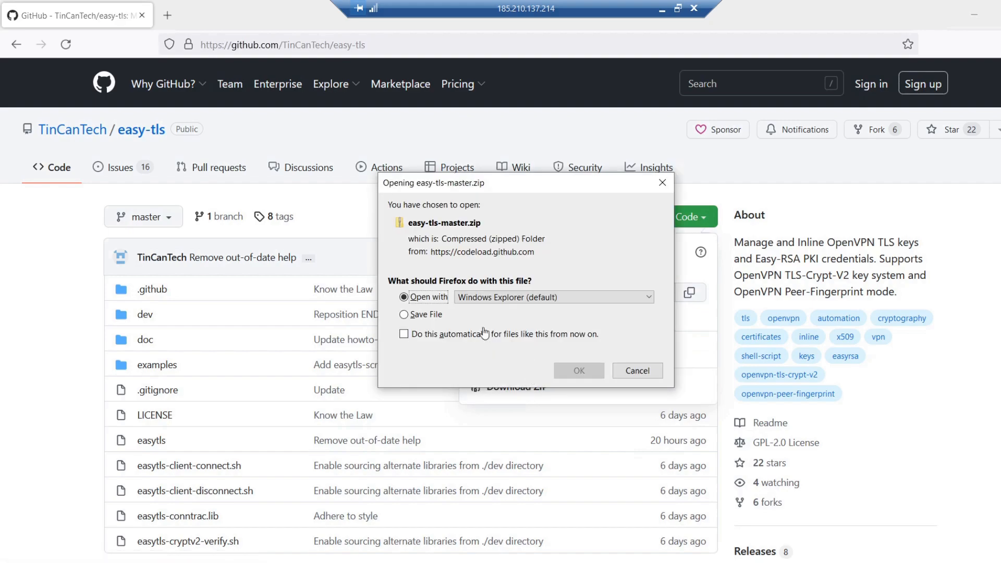
left_click(436, 315)
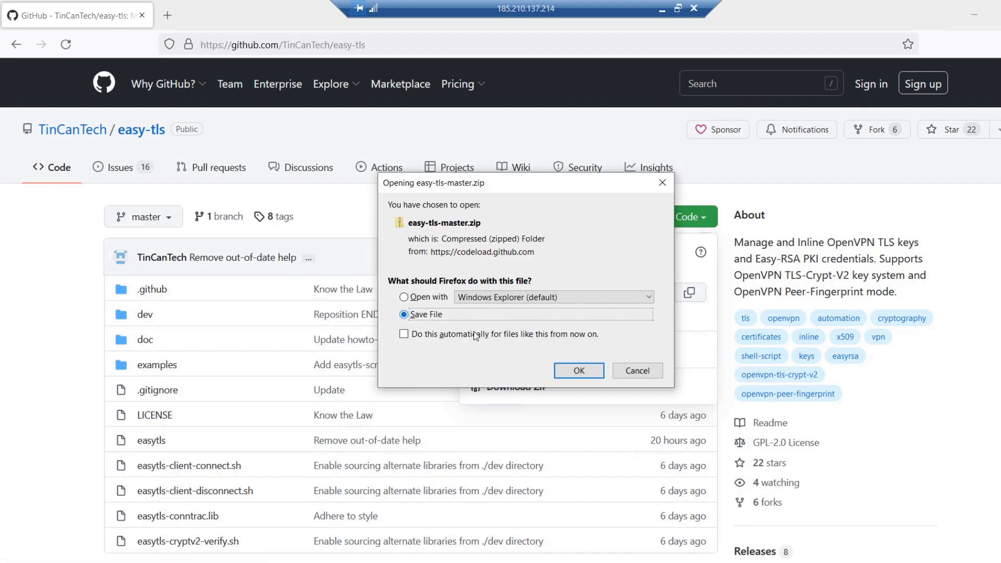
left_click(565, 372)
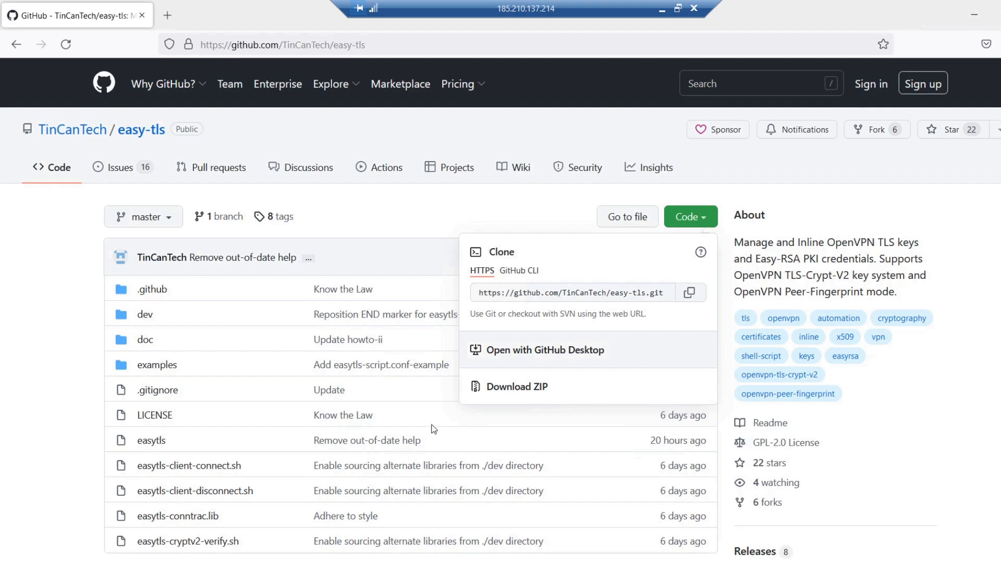
Step: Extract the easy-tls-master archive in Downloads to the suggested easy-tls-master folder, showing the extracted files when complete
key("alt+Tab")
left_click(210, 204)
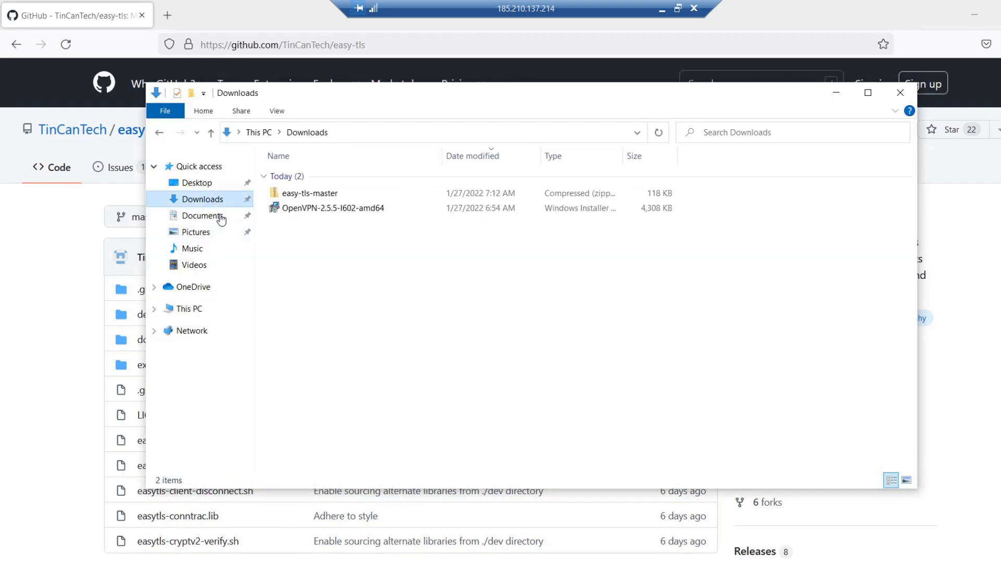
left_click(312, 196)
right_click(312, 196)
left_click(347, 257)
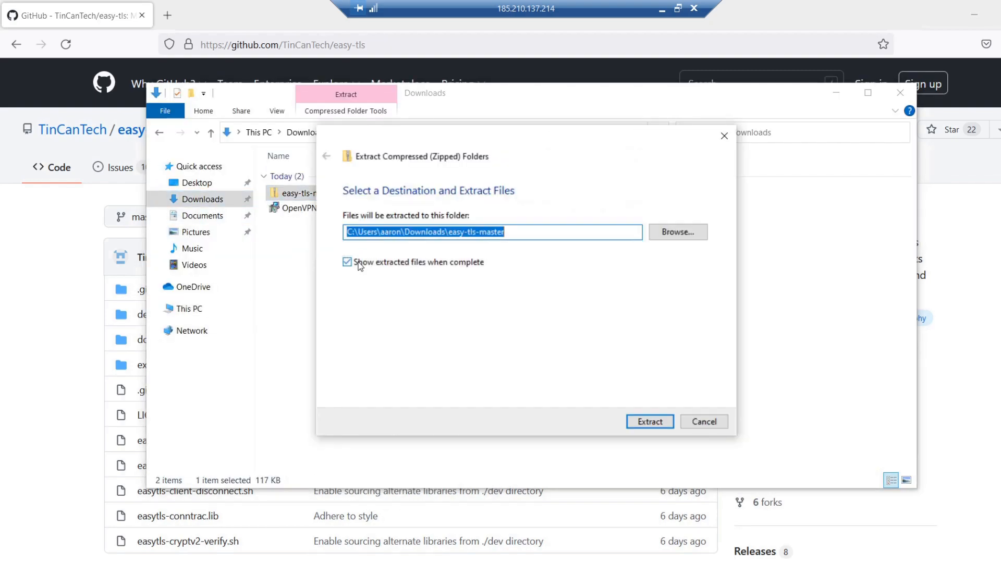
left_click(650, 423)
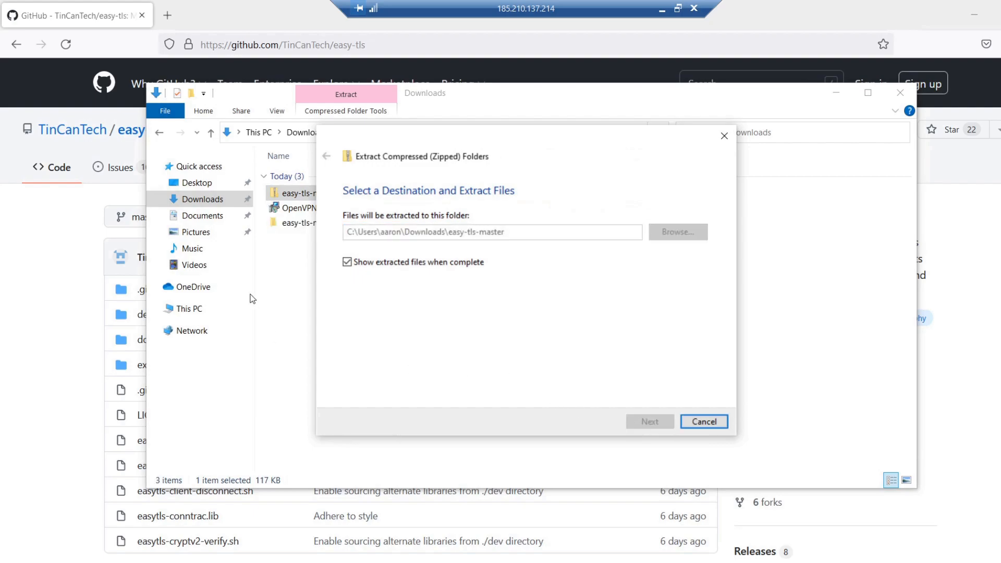
Step: Copy the easytls file from the extracted easy-tls-master folder into C:\Program Files\OpenVPN\easy-rsa
left_click(316, 266)
right_click(319, 268)
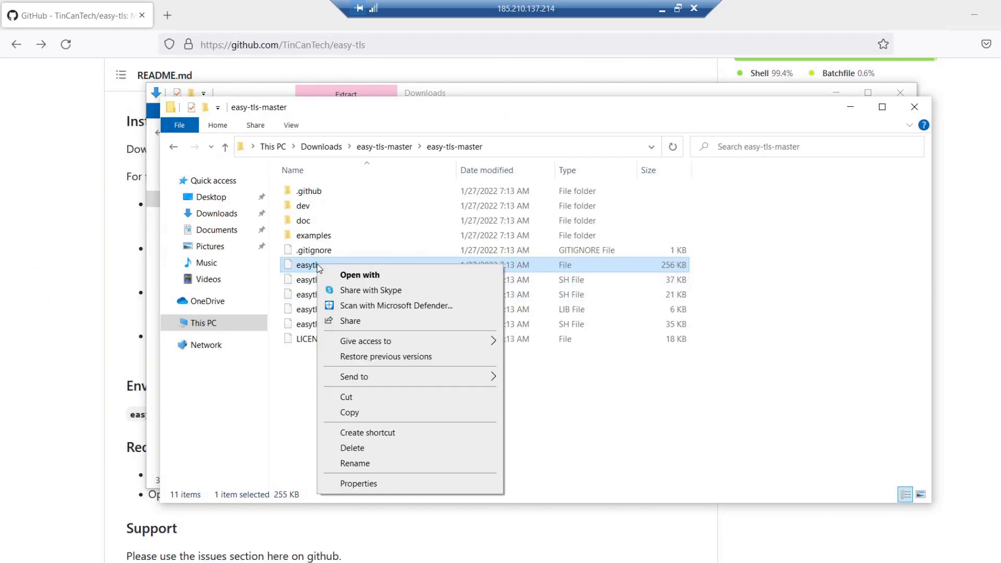
left_click(349, 413)
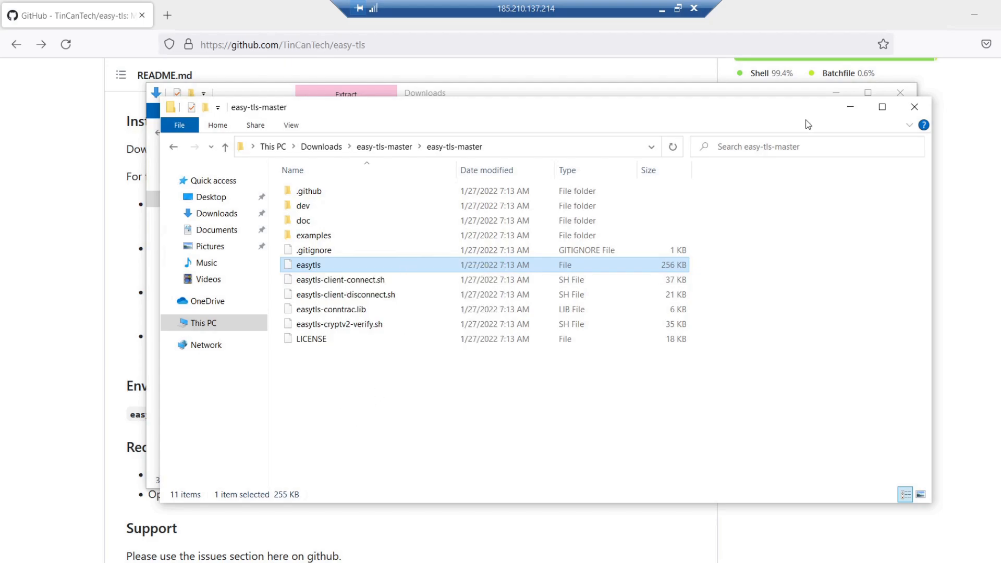
left_click(849, 107)
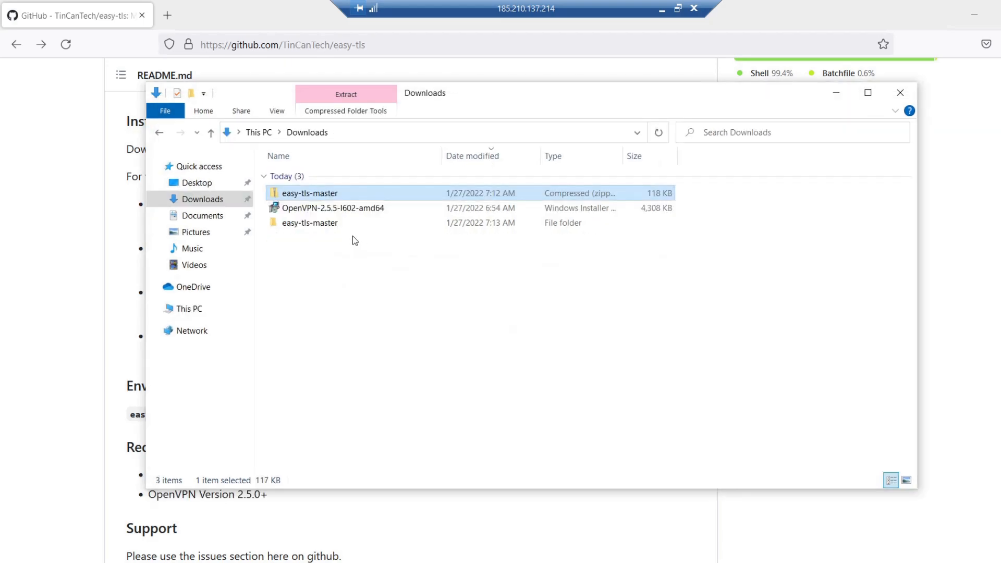
left_click(194, 312)
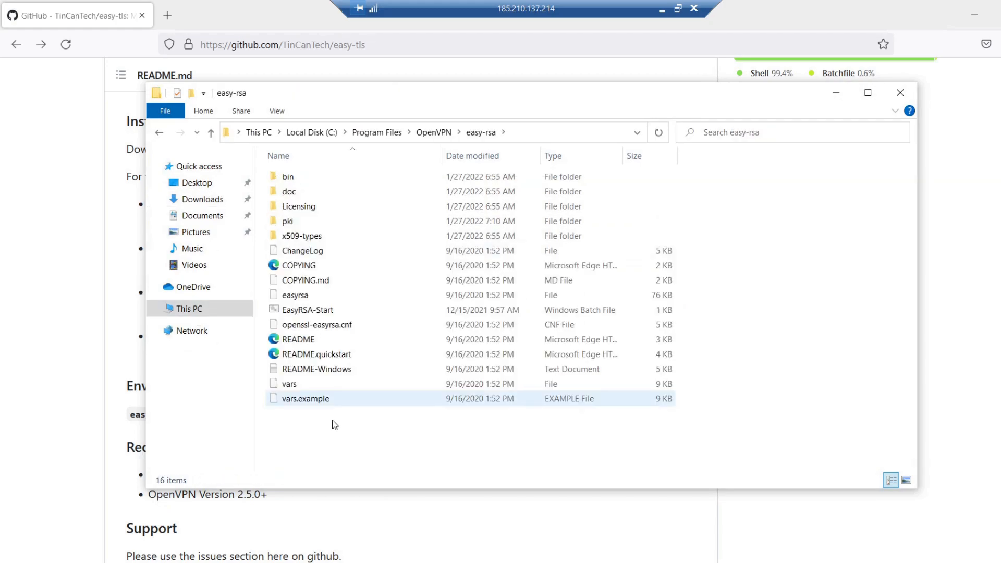
right_click(332, 420)
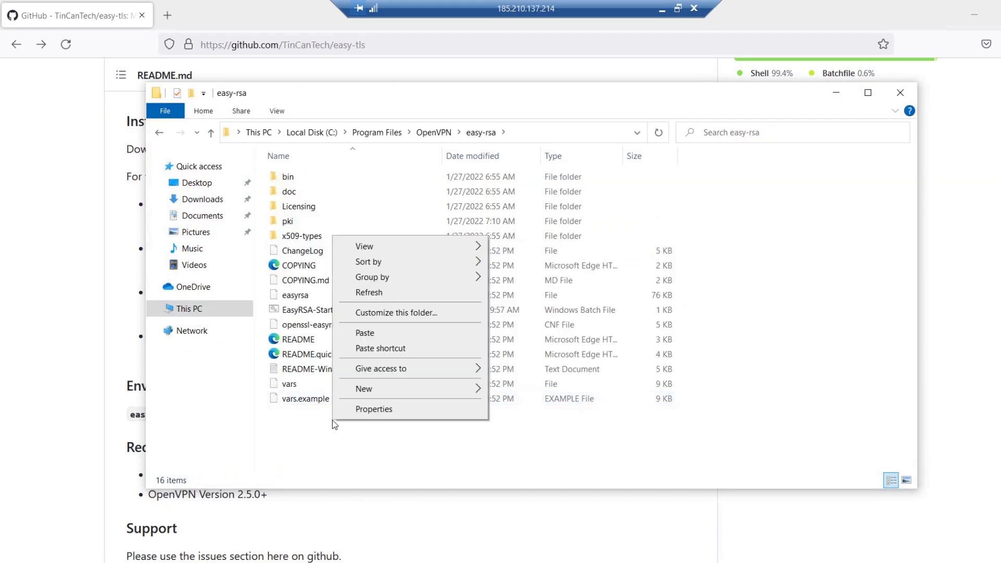
left_click(367, 335)
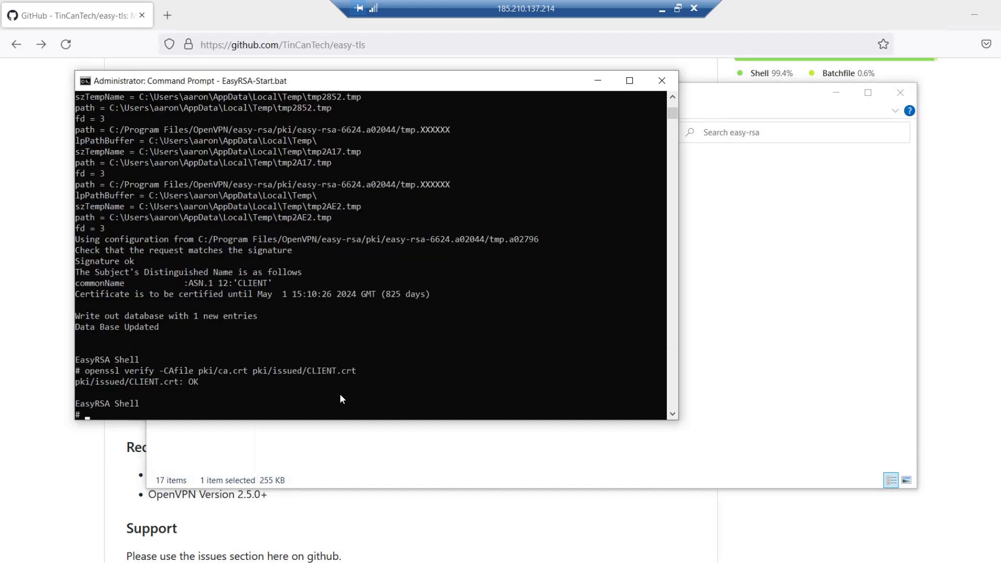
Step: Run ./easytls init-tls from the notes in the EasyRSA shell
right_click(340, 395)
key("Return")
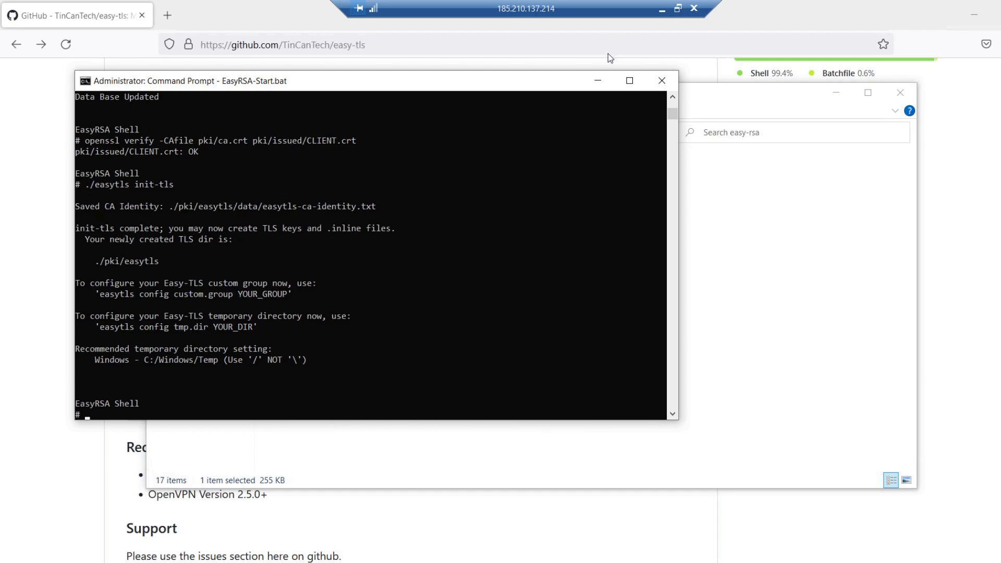
Step: Copy ./easytls build-tls-auth from the notes, run it in the EasyRSA shell and check the TLS auth key in pki\easytls
left_click(661, 16)
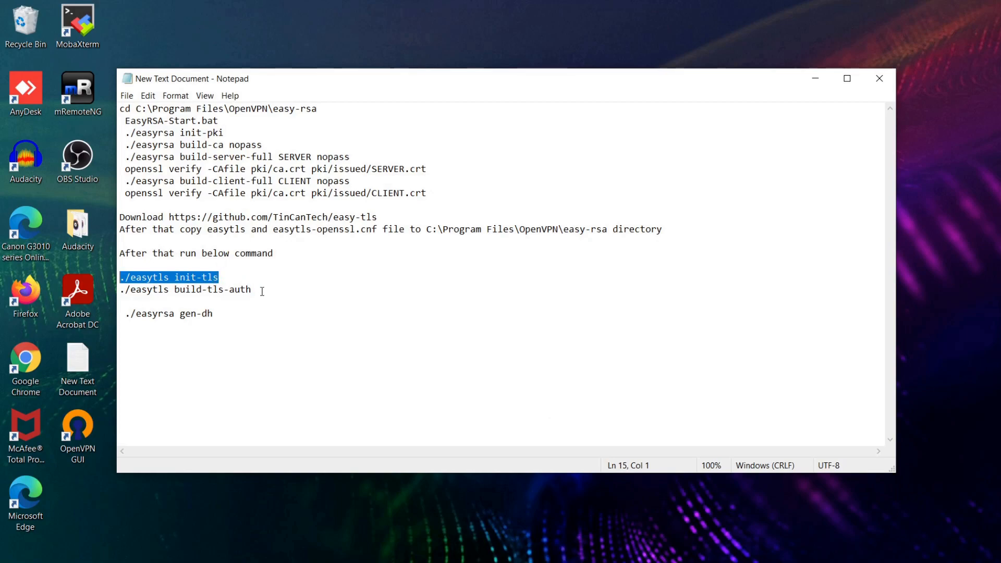
left_click_drag(262, 291, 119, 289)
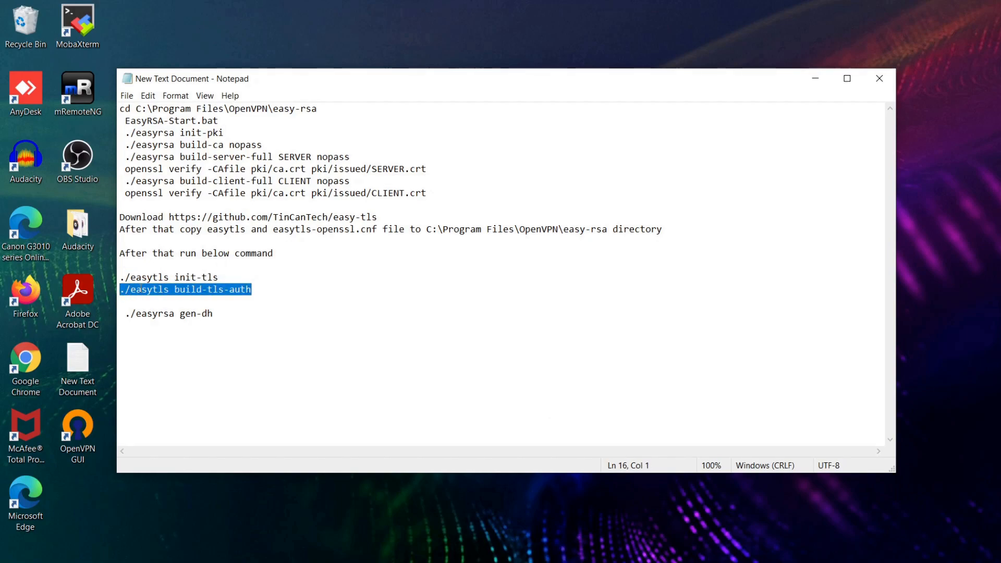
right_click(139, 289)
left_click(162, 327)
left_click(599, 562)
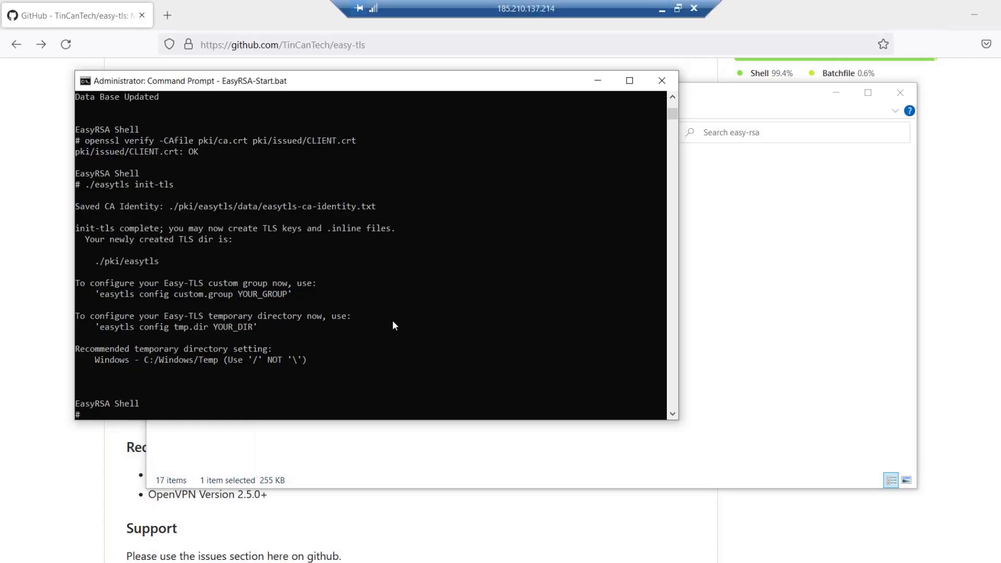
key("ctrl+v")
key("Return")
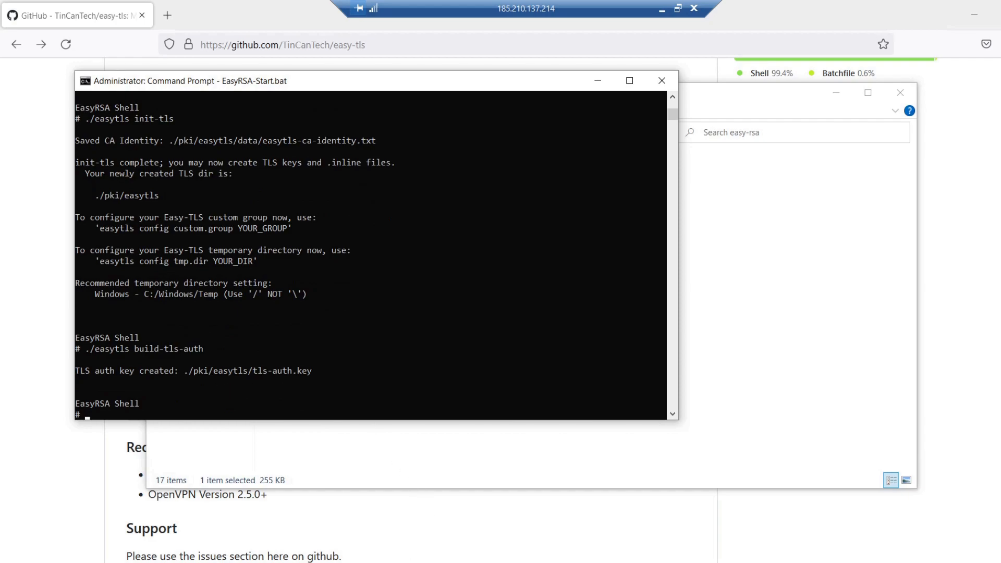
left_click(387, 562)
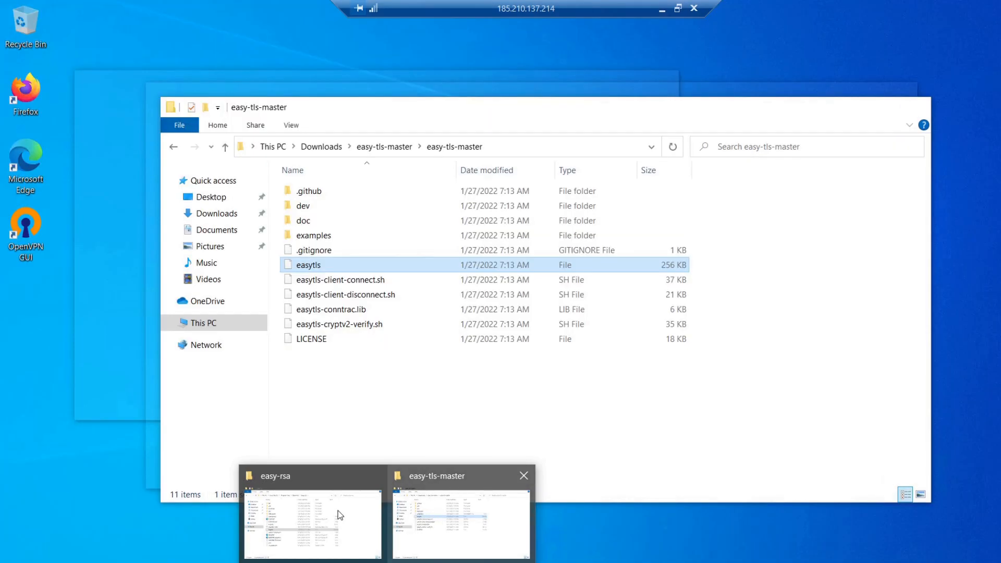
left_click(340, 515)
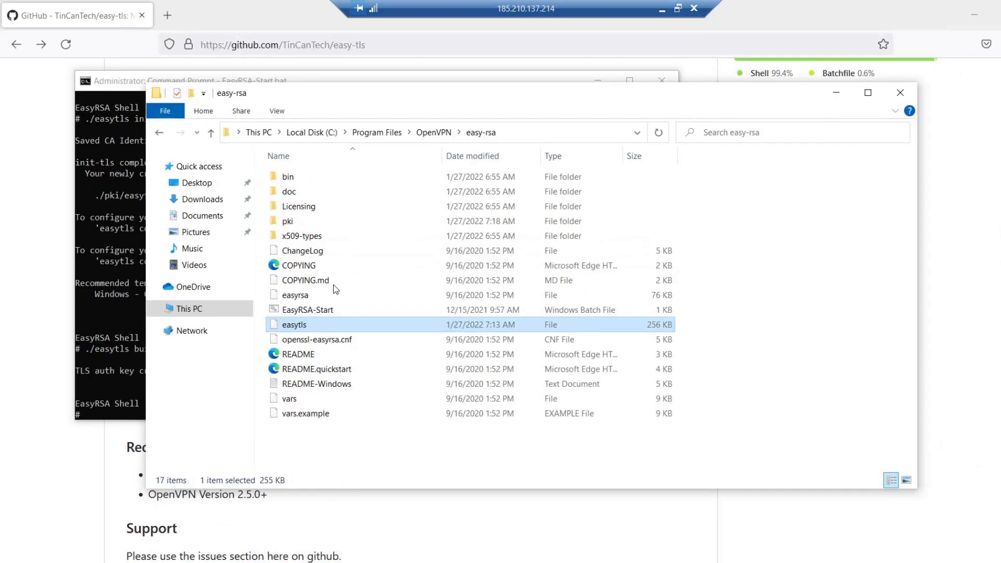
double_click(295, 220)
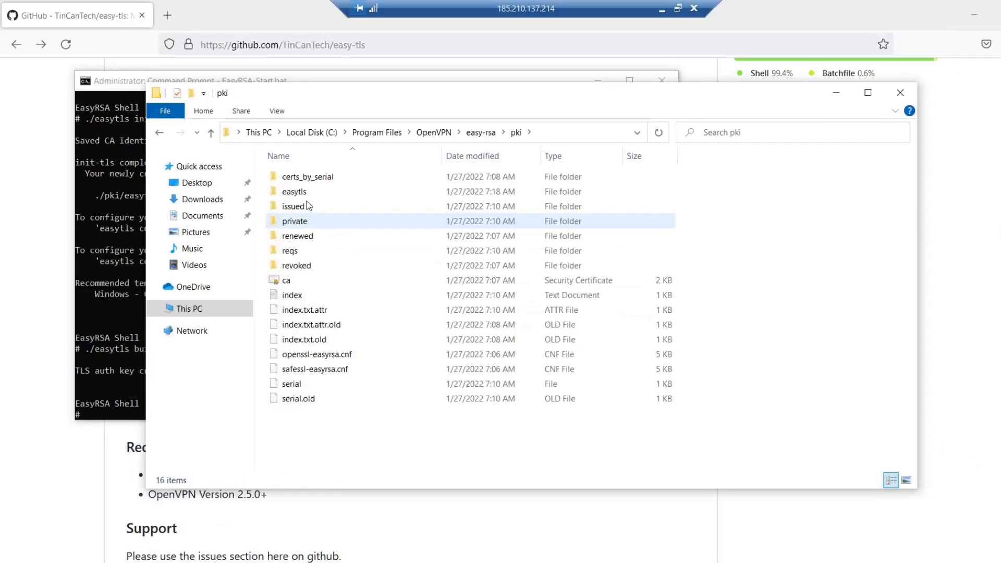
double_click(301, 193)
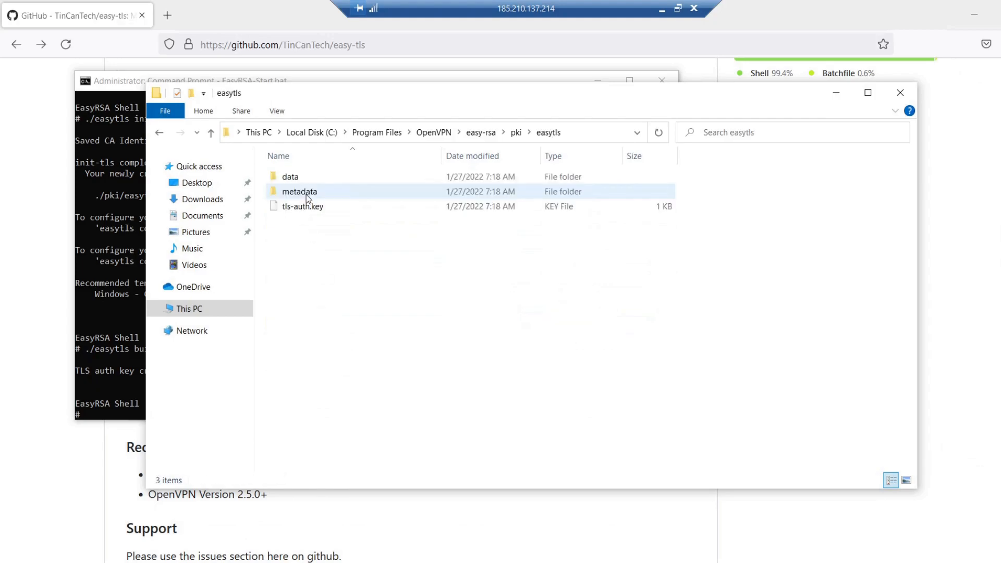
Step: Check tls-auth.key in pki\easytls, return to the easy-rsa folder and minimize the folder window
left_click(304, 210)
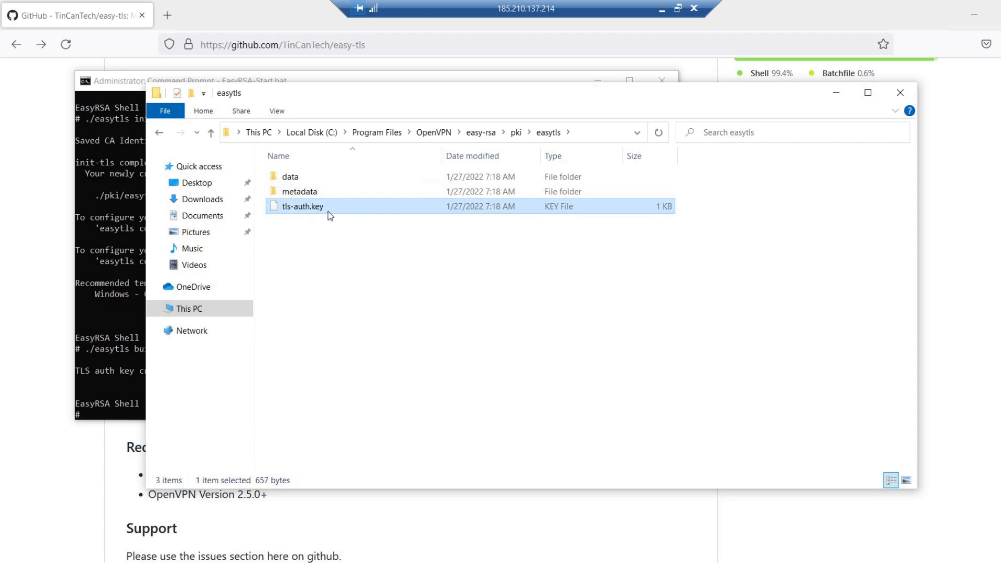
left_click(482, 133)
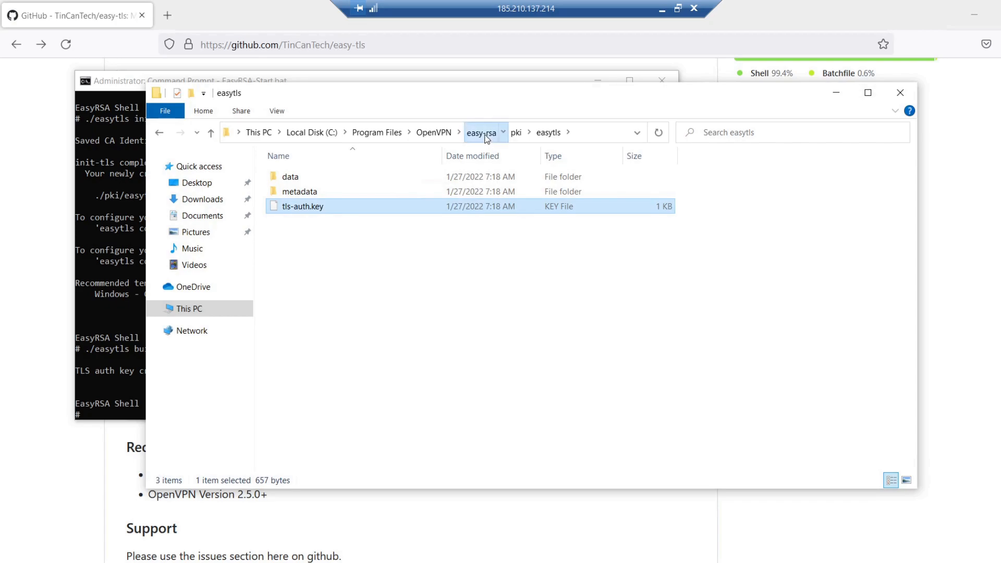
left_click(836, 97)
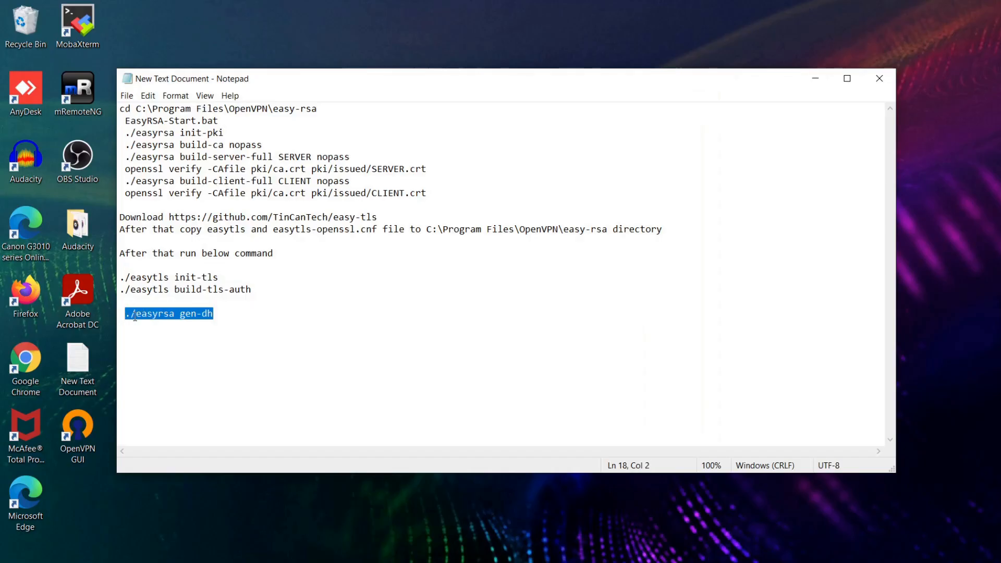
Step: Copy ./easyrsa gen-dh from the notes and run it in the EasyRSA shell to generate the Diffie-Hellman parameters
right_click(136, 320)
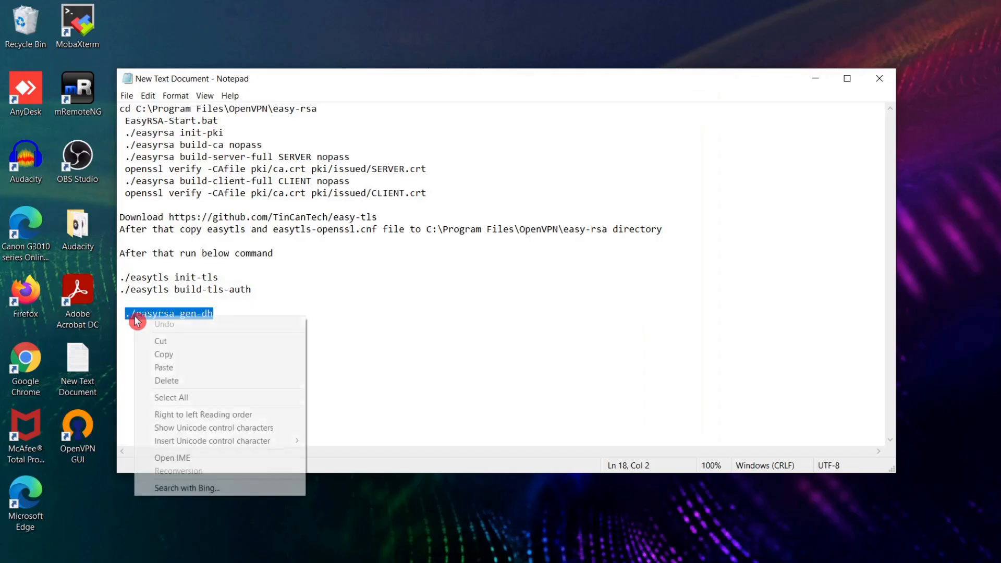
left_click(158, 354)
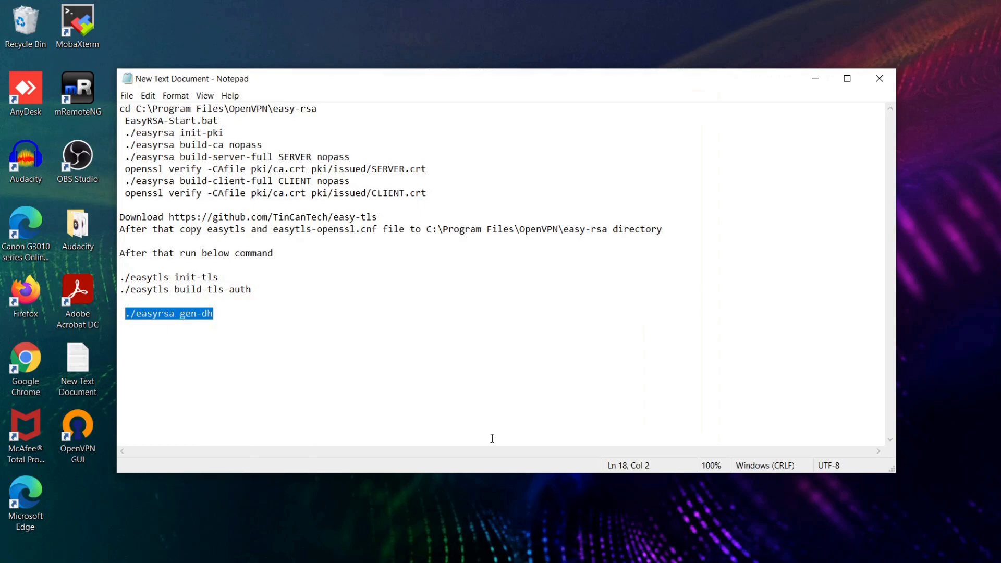
left_click(642, 562)
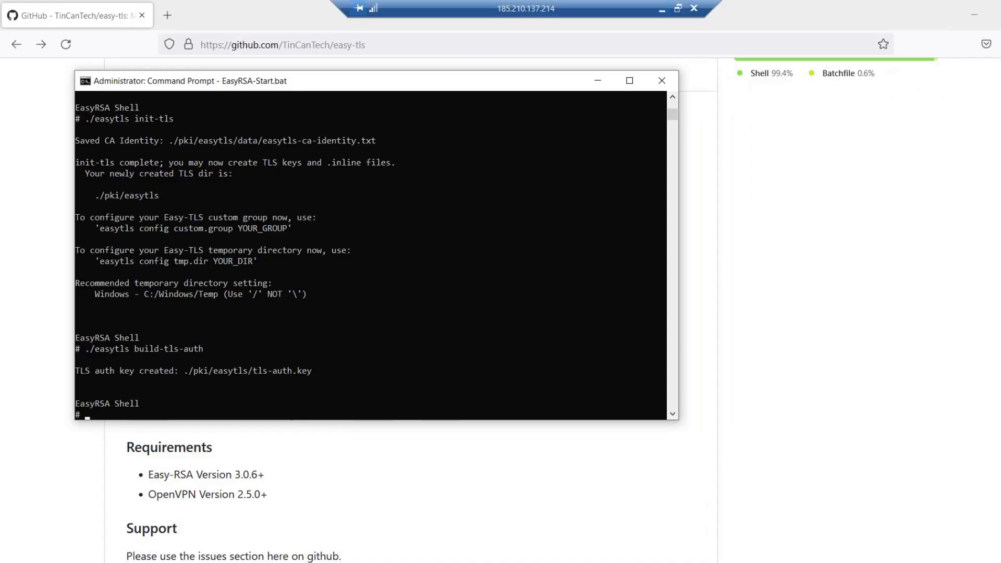
right_click(394, 285)
key("Return")
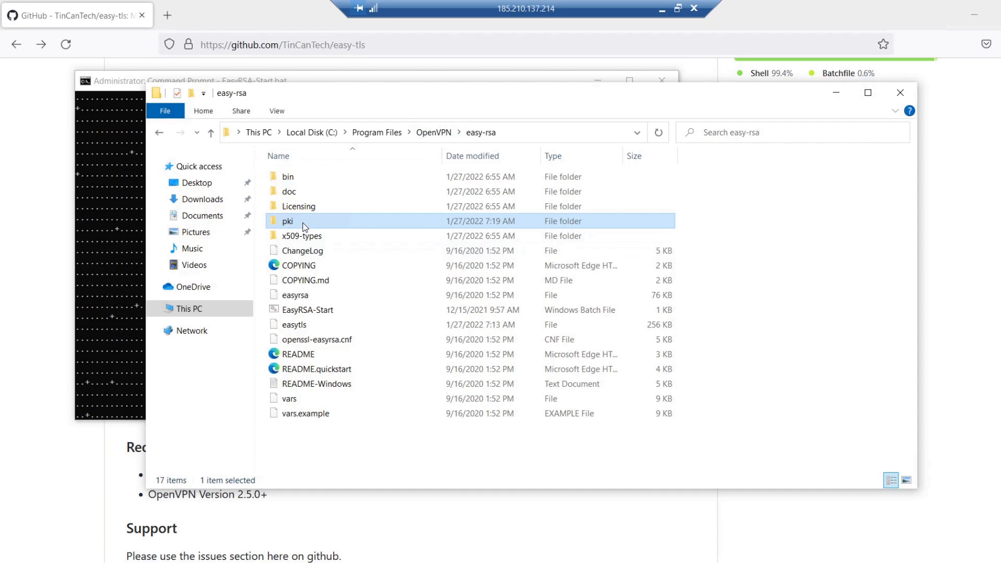
Step: Examine dh.pem and the ca certificate in the pki folder, and ca.key and SERVER.key in its private subfolder
double_click(305, 227)
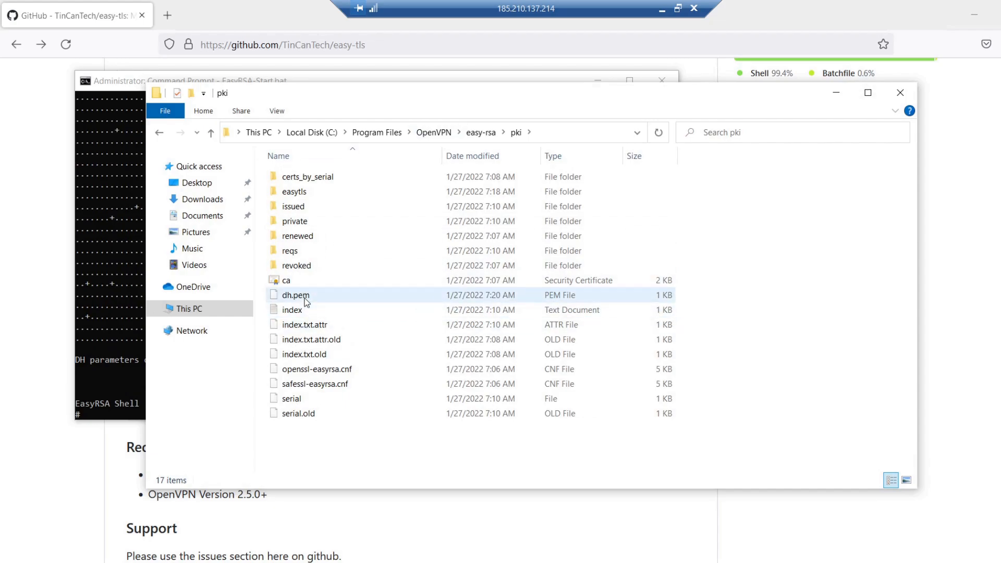
left_click(307, 299)
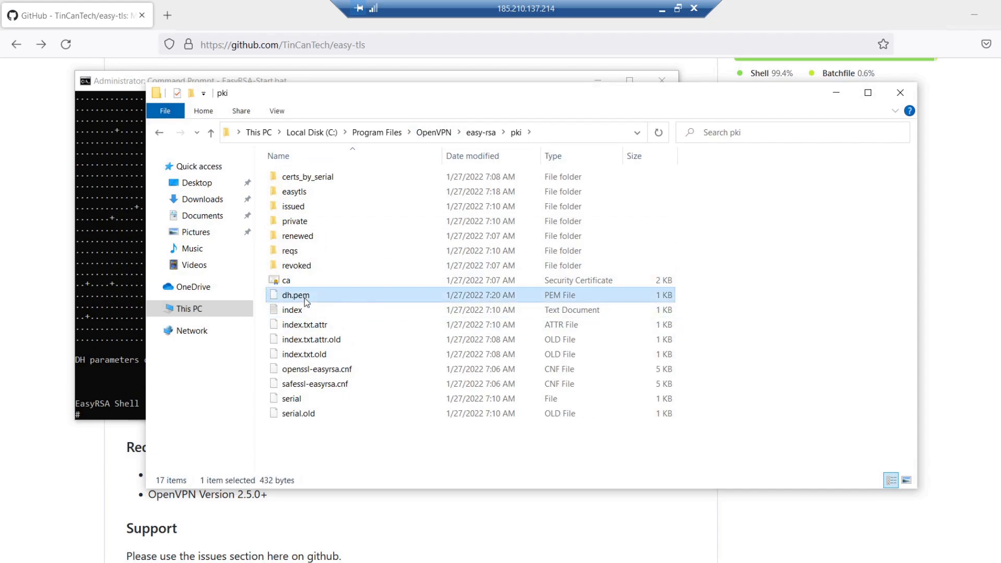
left_click(285, 285)
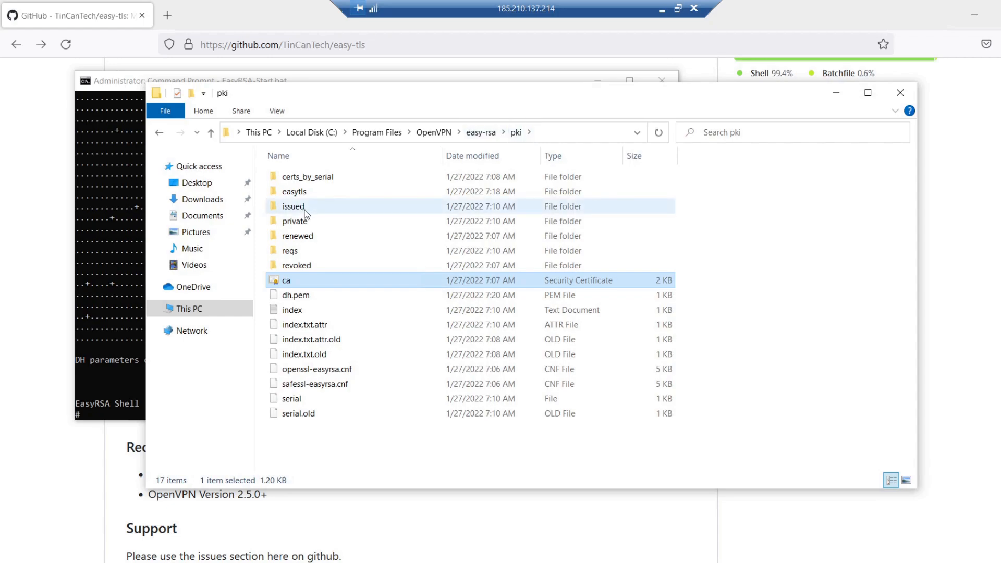
left_click(302, 222)
double_click(303, 222)
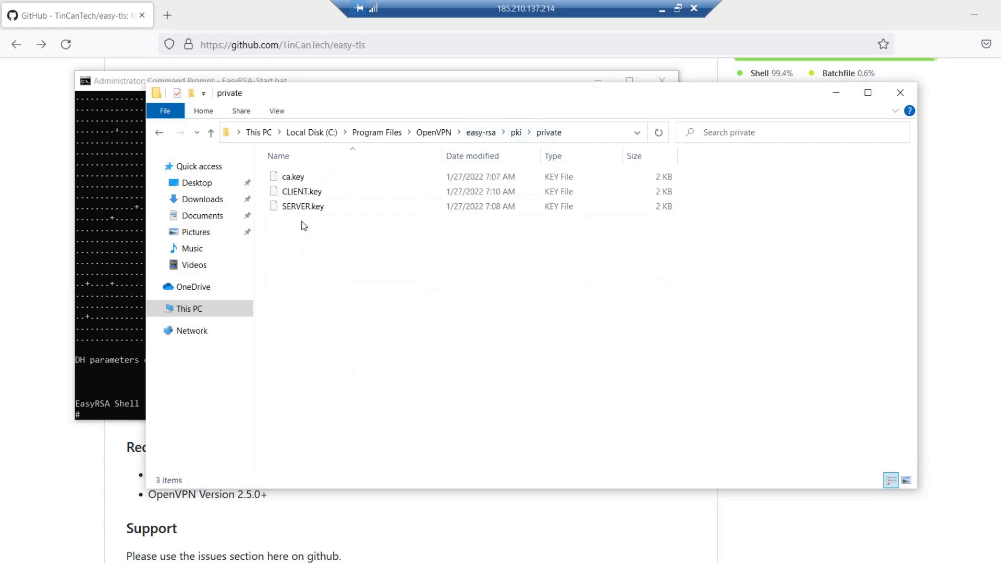
left_click(308, 186)
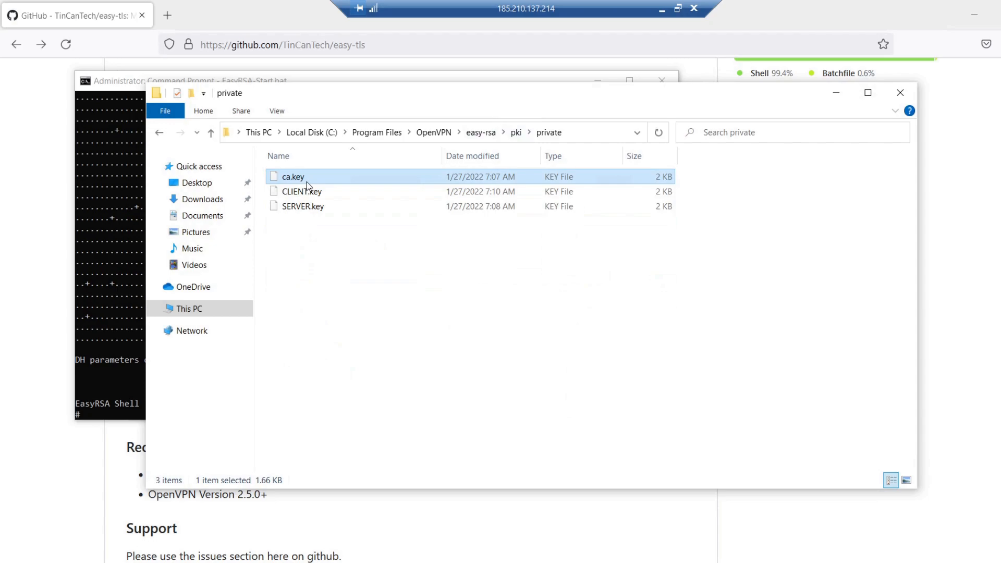
left_click(306, 208)
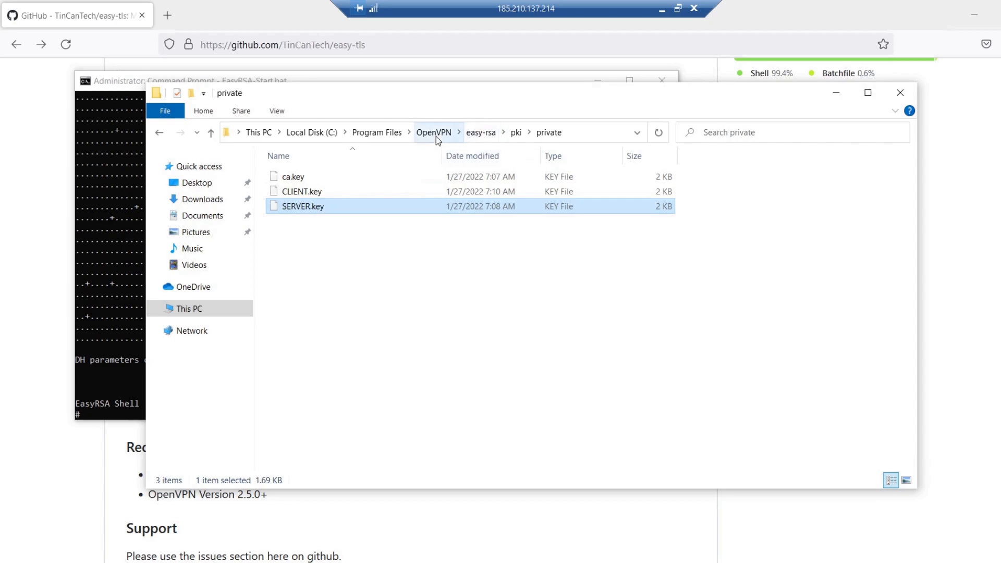
left_click(516, 133)
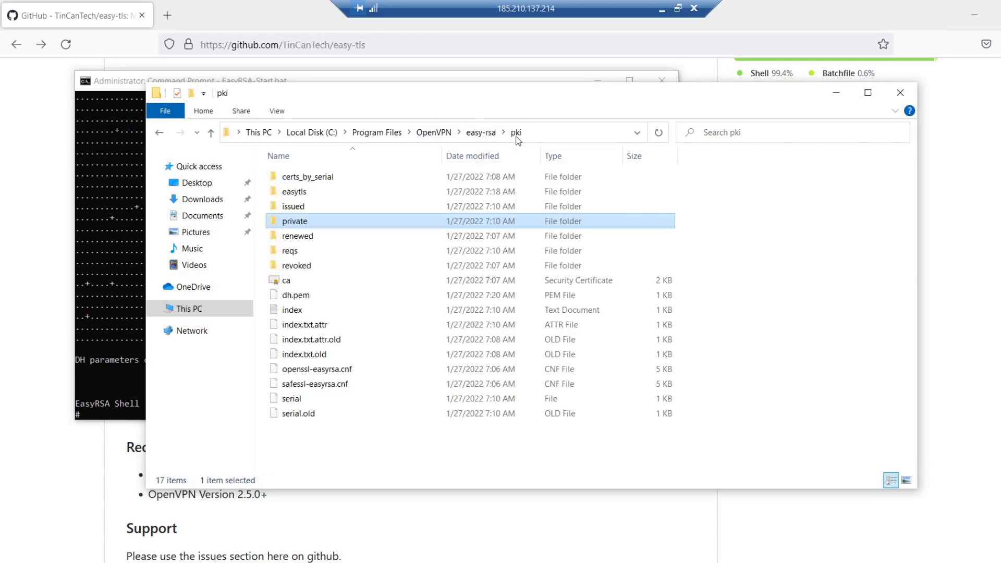
Step: Check tls-auth.key in pki\easytls and the CLIENT and SERVER certificates in pki\issued, and minimize the folder window
double_click(305, 193)
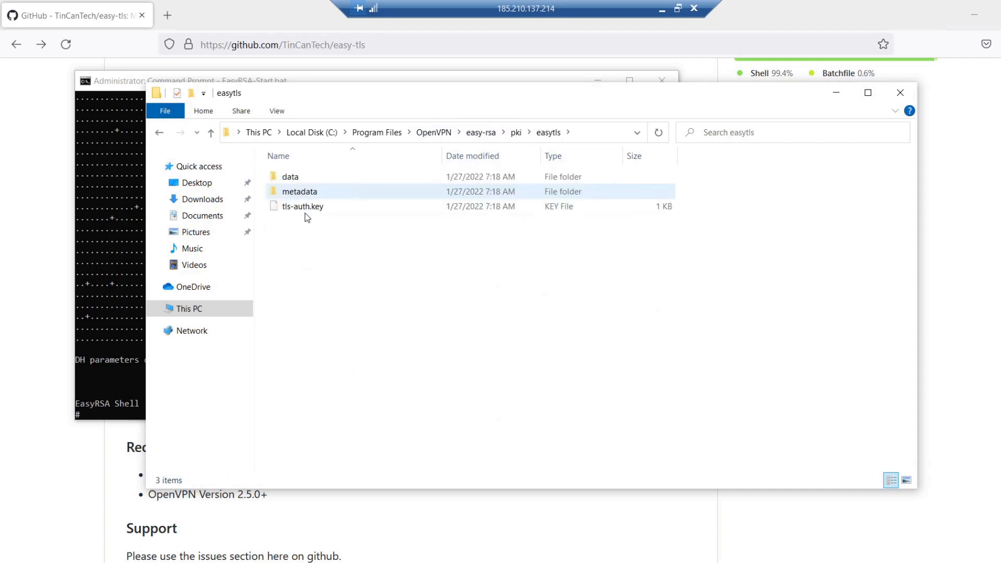
left_click(307, 211)
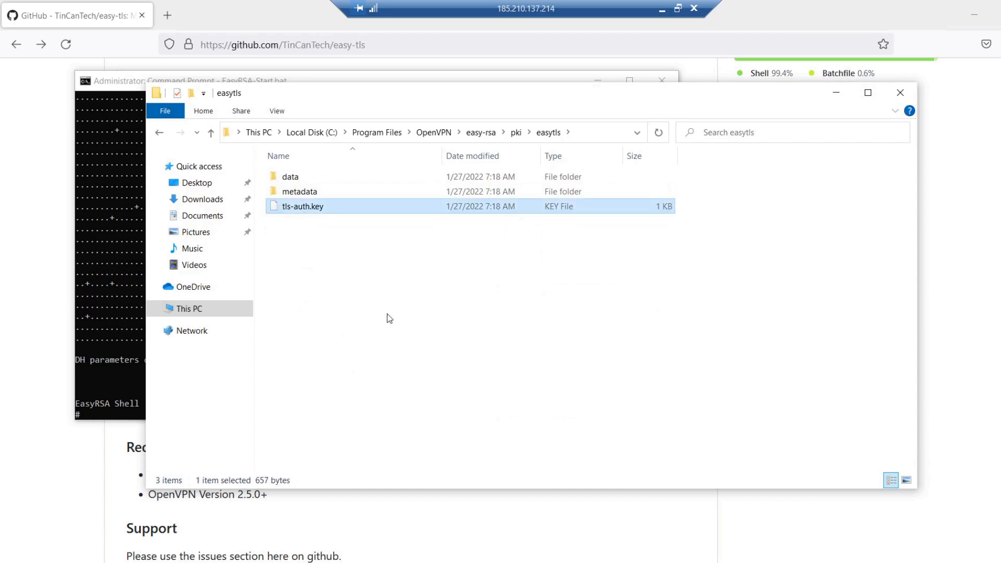
left_click(516, 133)
double_click(312, 208)
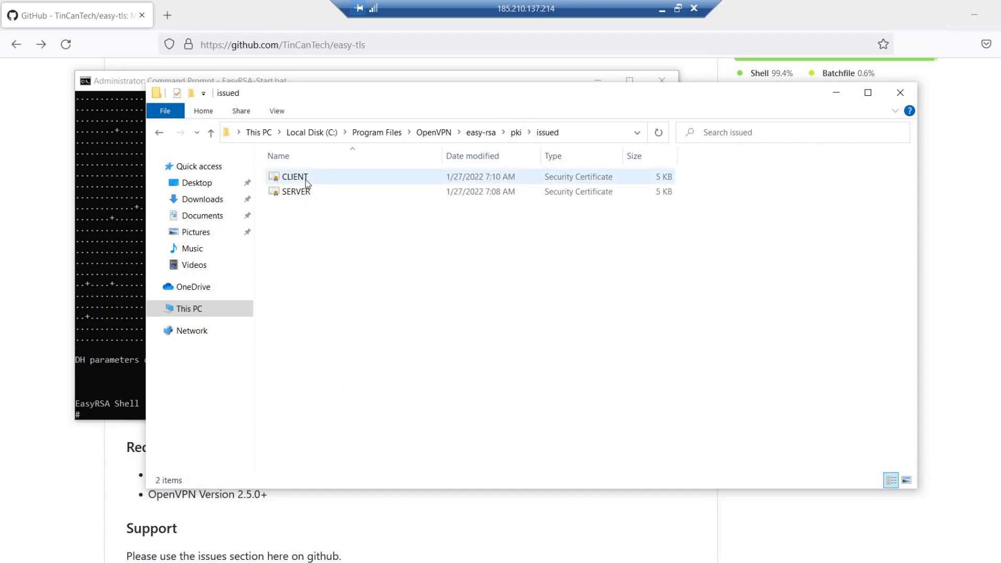
left_click(307, 180)
left_click(306, 194)
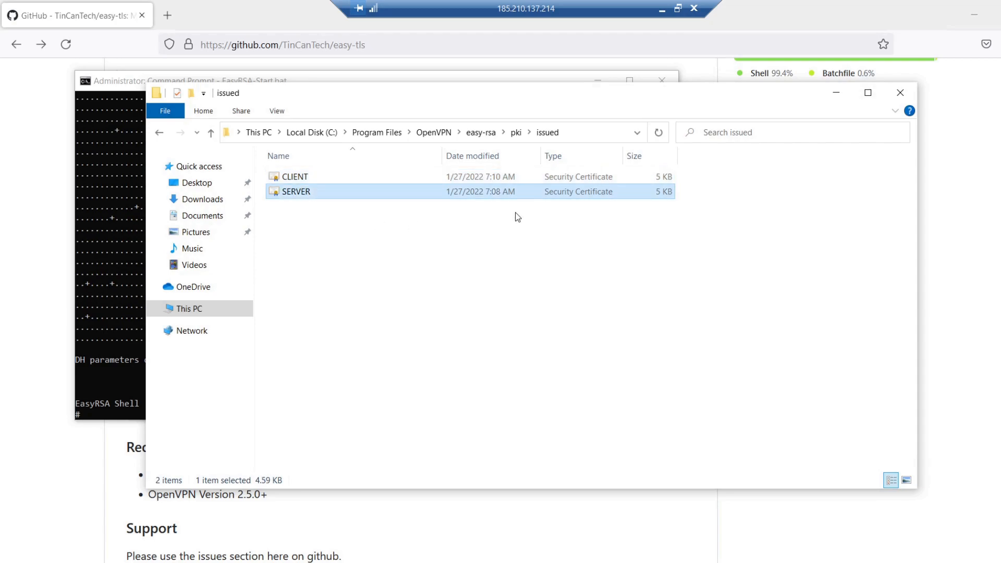
left_click(835, 92)
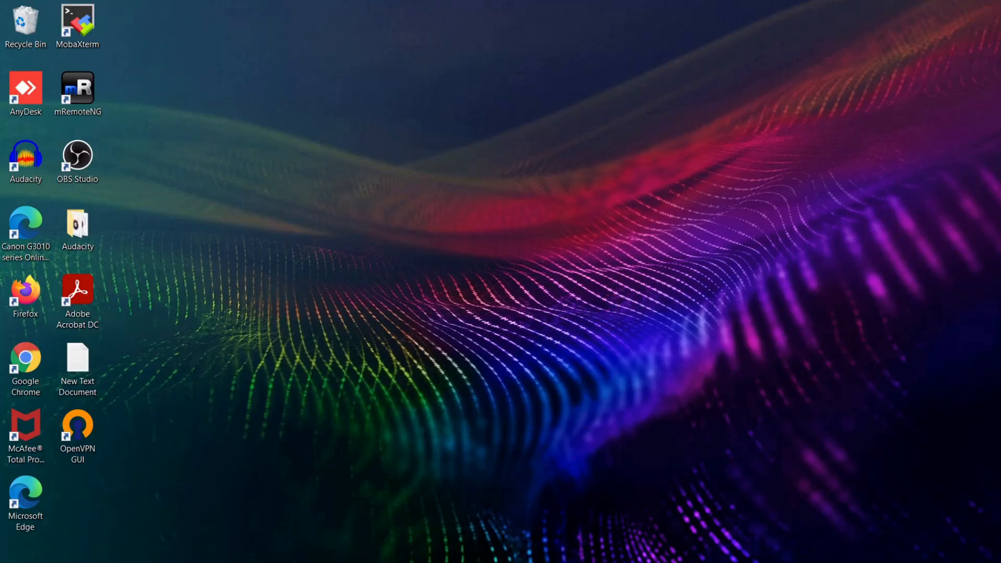
Step: Copy server.ovpn from the OpenVPN sample-config folder on the remote server and go to the OpenVPN config folder
left_click(563, 562)
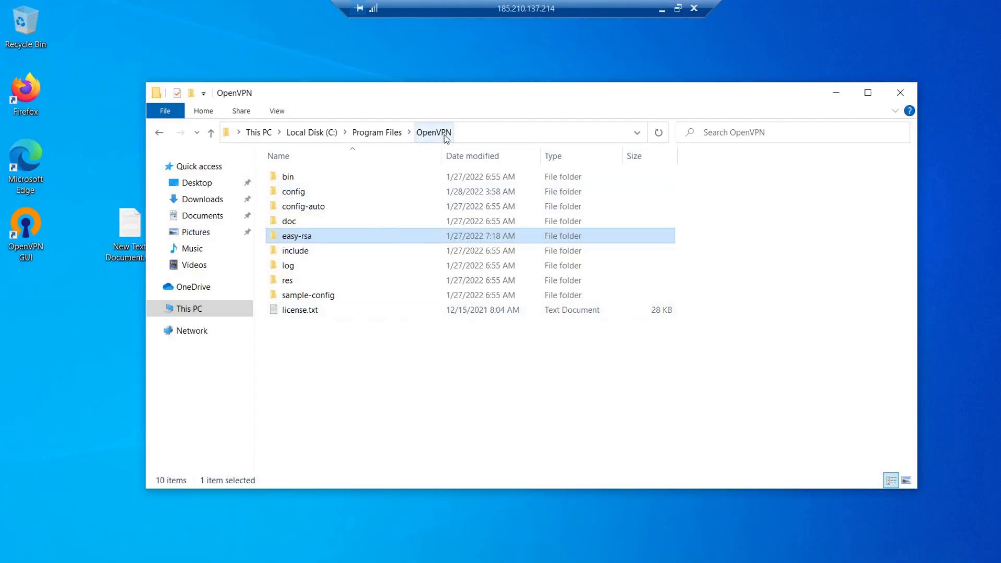
left_click(312, 298)
double_click(312, 301)
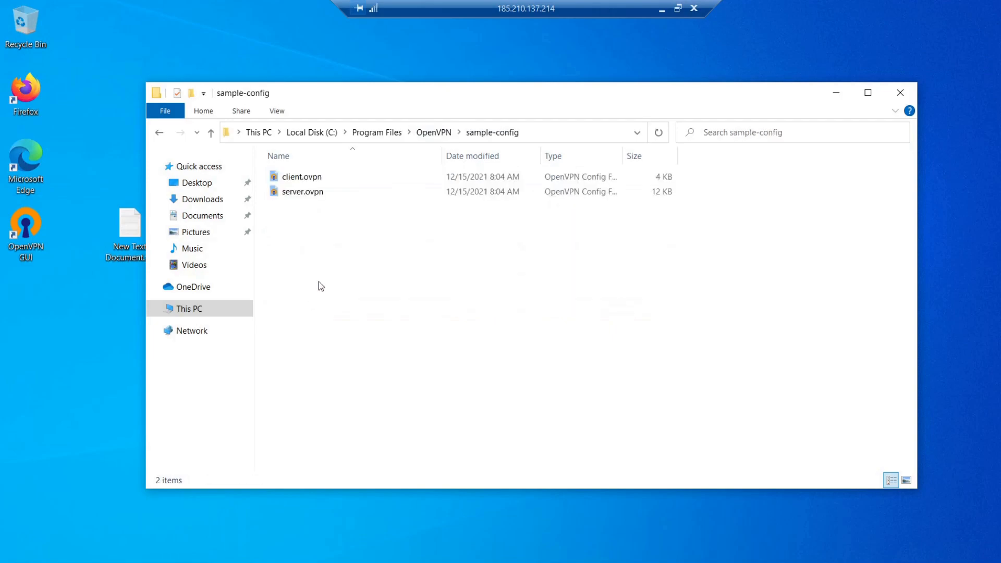
left_click(316, 195)
right_click(317, 197)
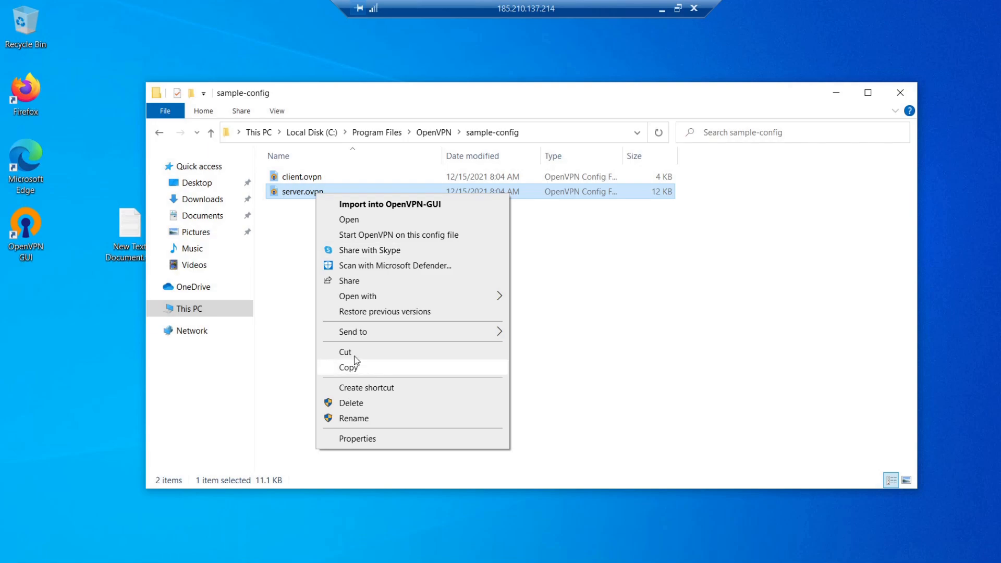
left_click(356, 368)
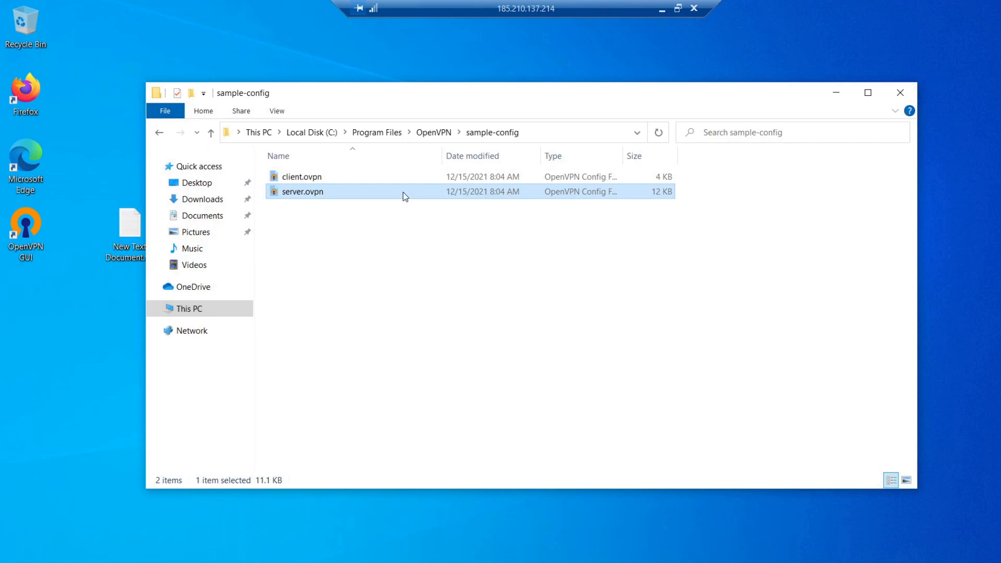
left_click(441, 136)
double_click(309, 198)
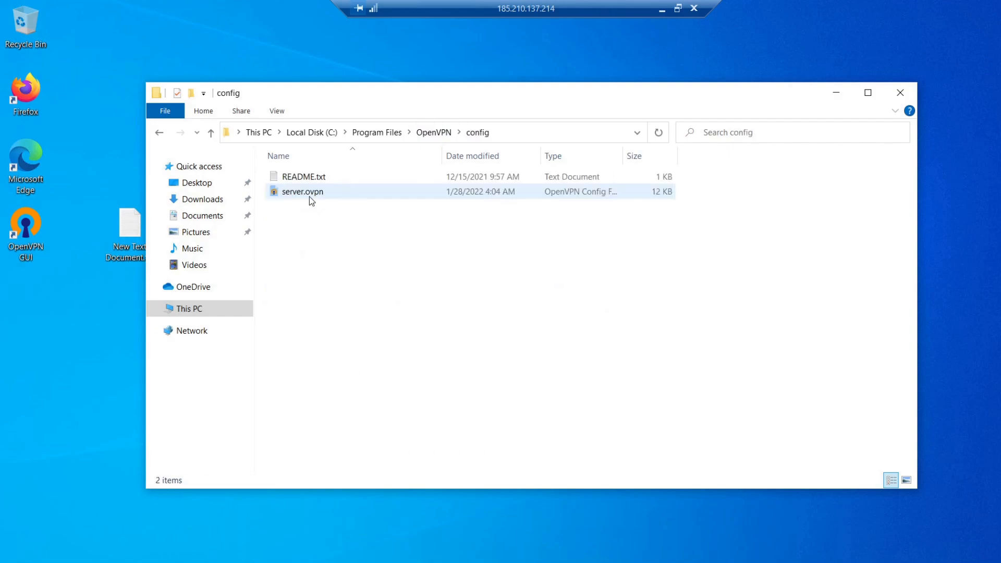
Step: Open server.ovpn from the OpenVPN config folder in Notepad and maximize the window
left_click(310, 193)
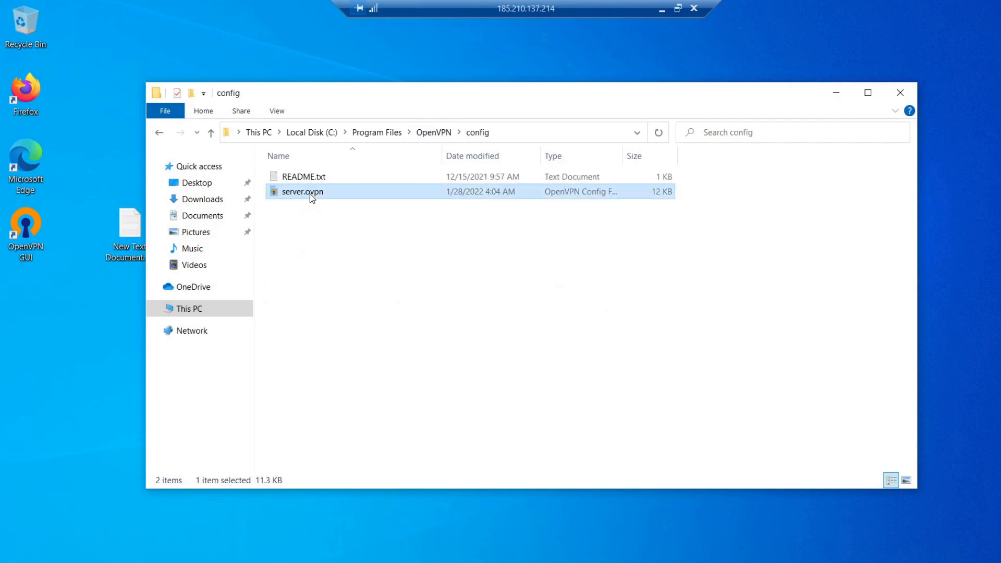
right_click(311, 197)
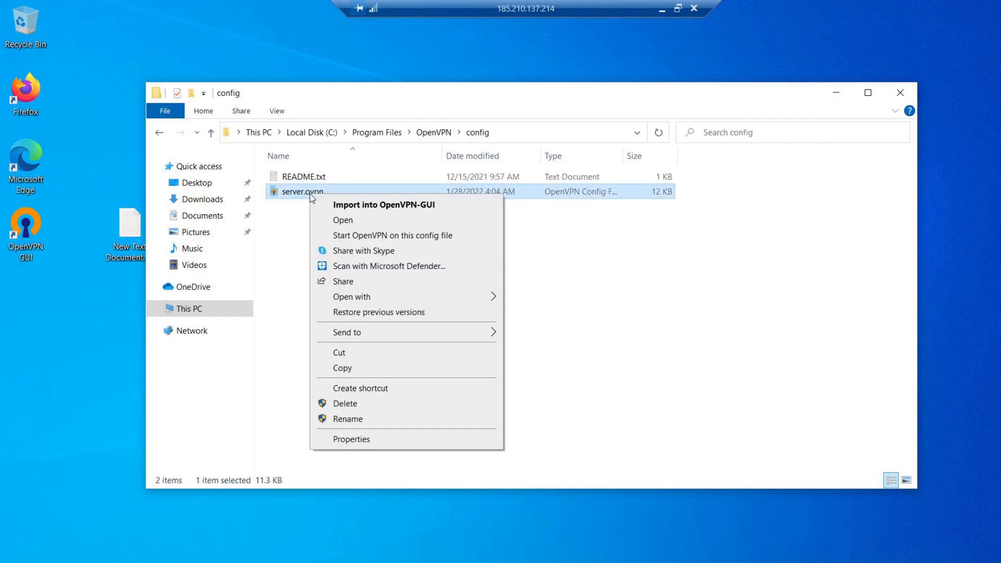
left_click(330, 223)
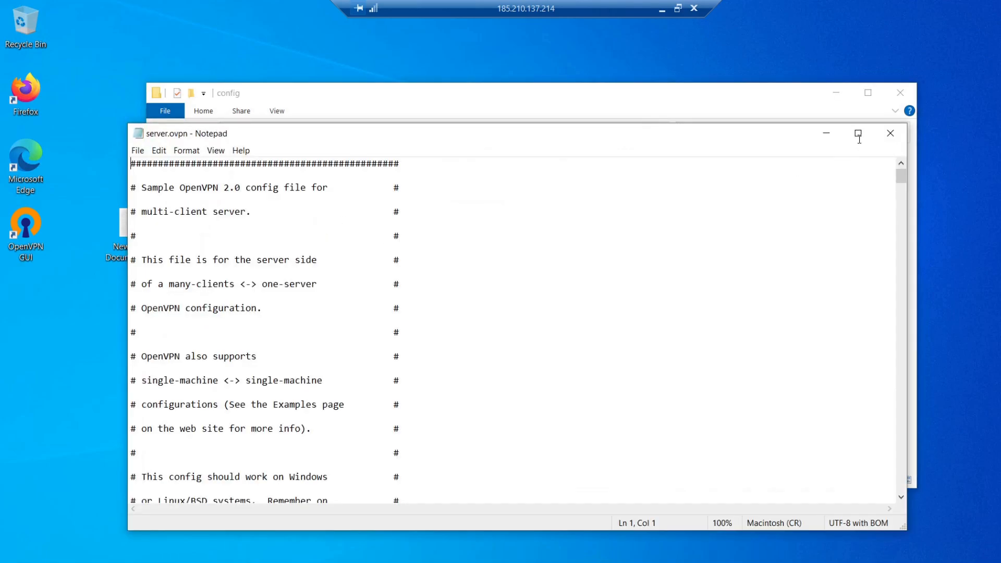
left_click(857, 133)
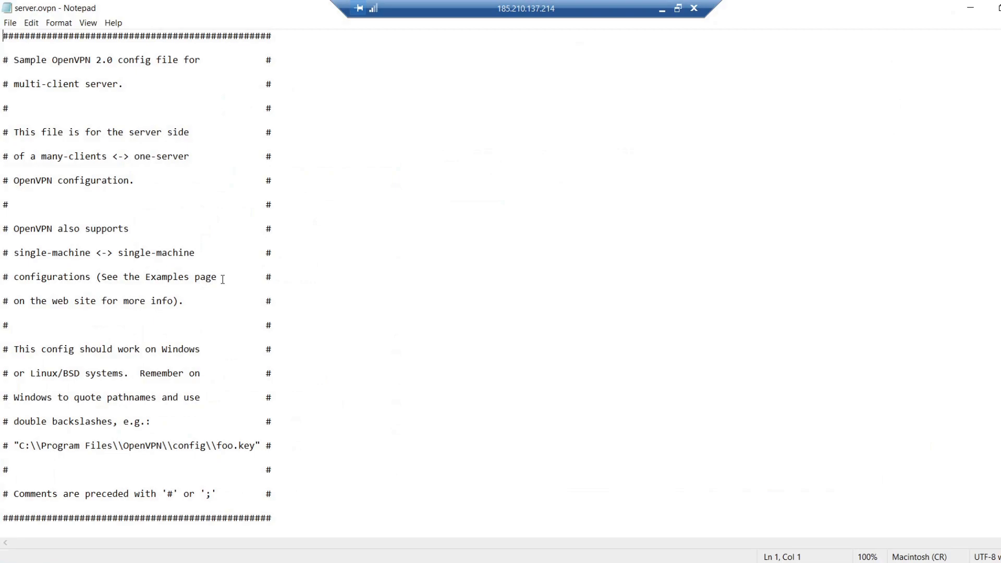
Step: Review the ca, cert and key path lines in server.ovpn that reference the easy-rsa pki folder
scroll(222, 279, "down", 3)
scroll(223, 280, "down", 2)
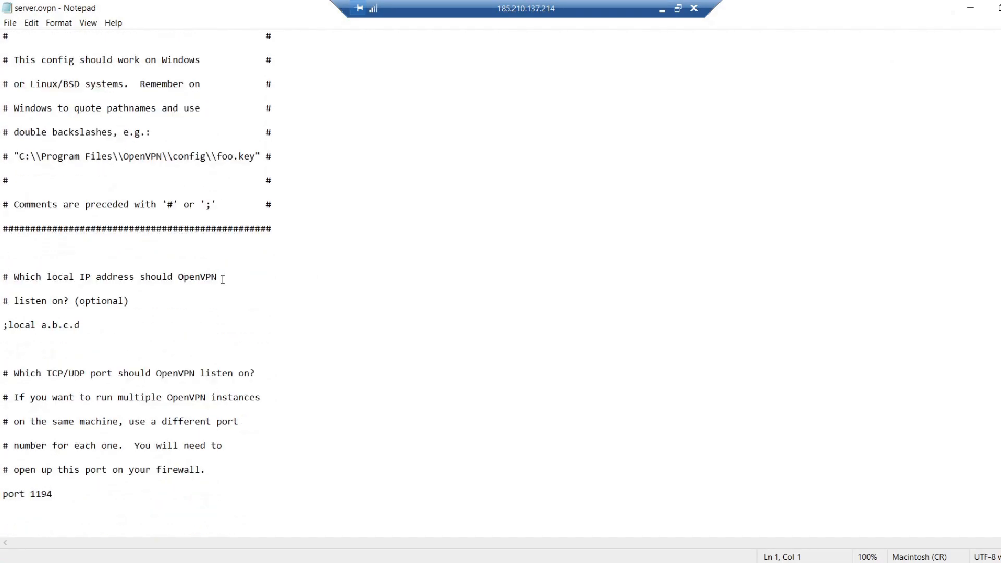
scroll(223, 280, "down", 6)
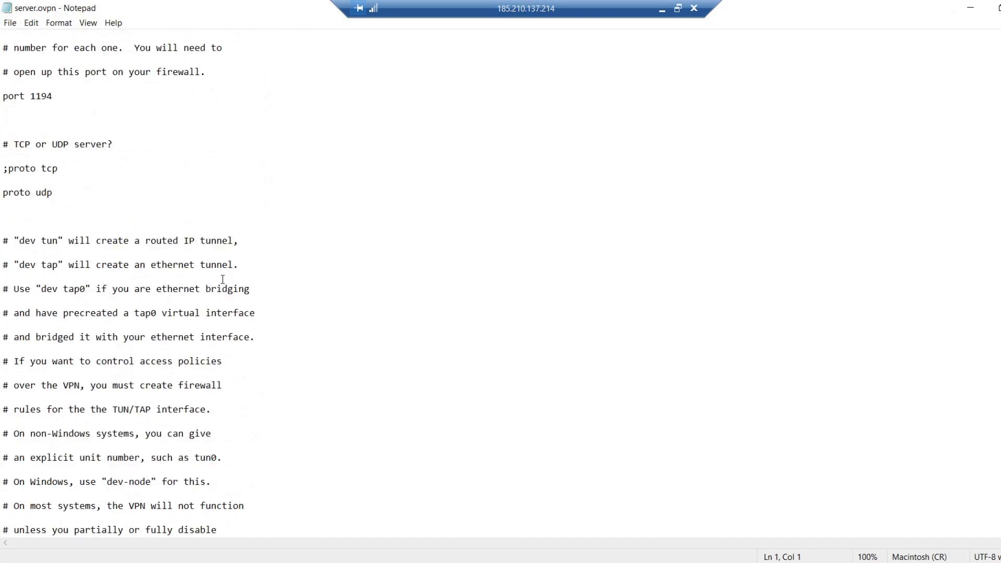
scroll(223, 279, "down", 12)
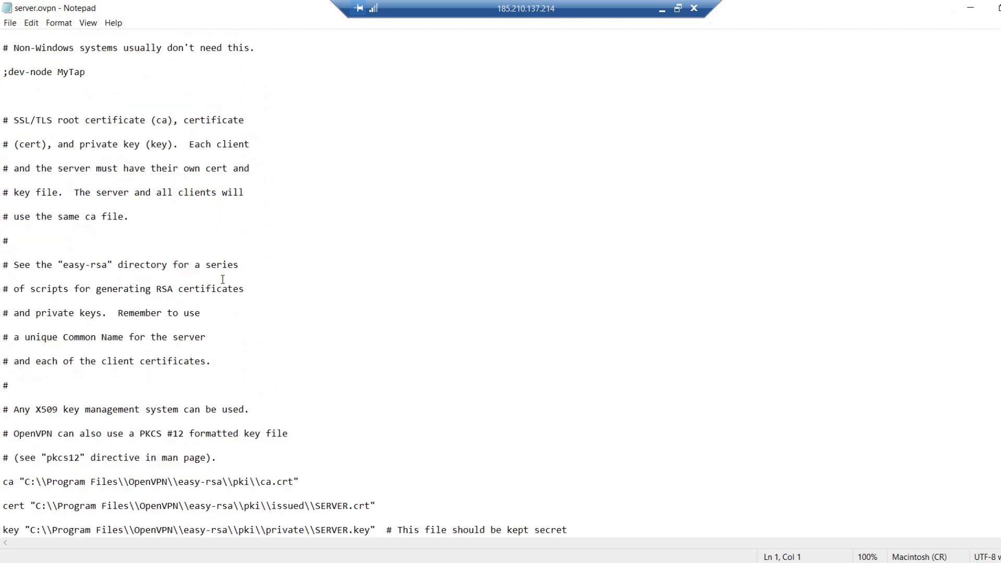
scroll(223, 280, "down", 1)
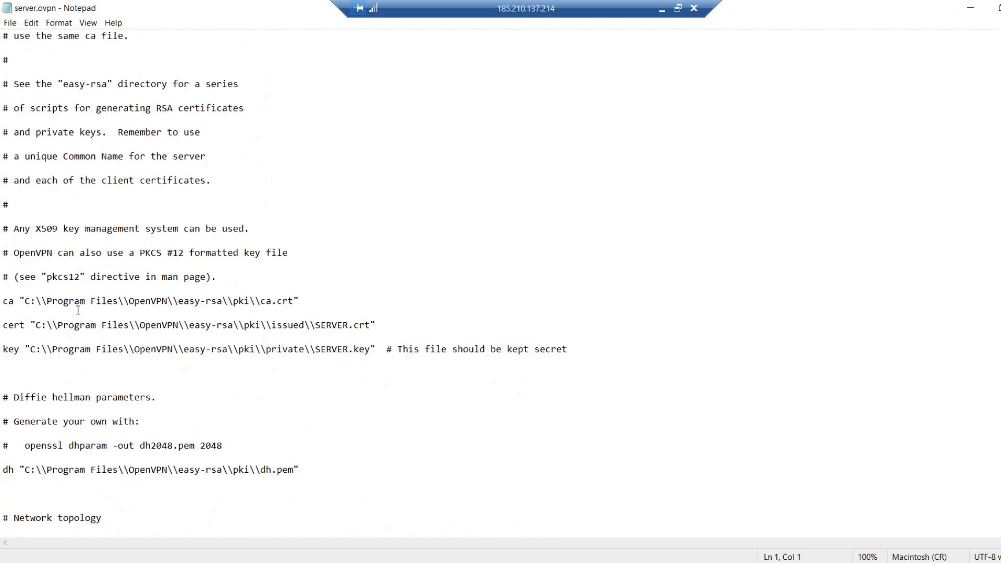
left_click_drag(3, 301, 306, 303)
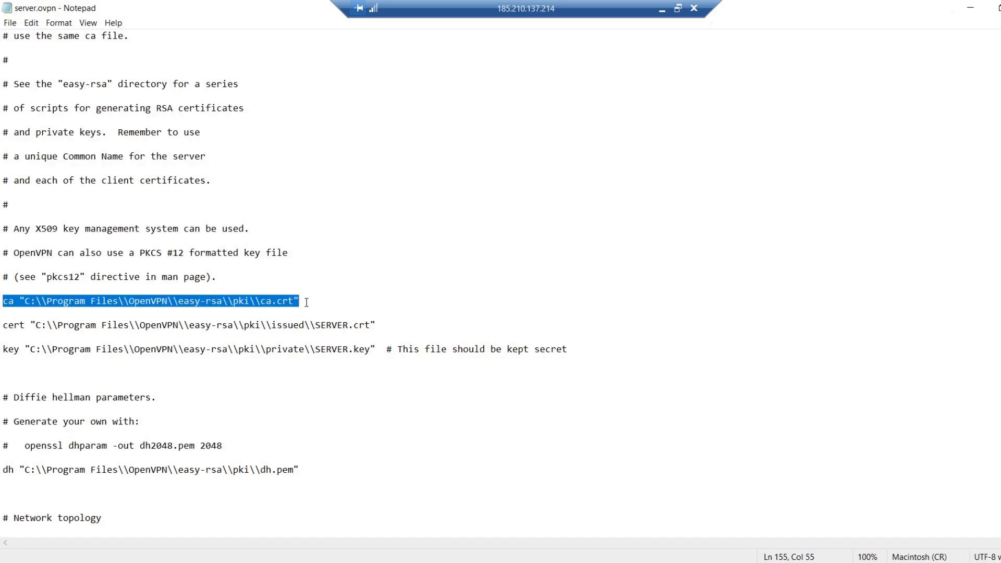
left_click(306, 302)
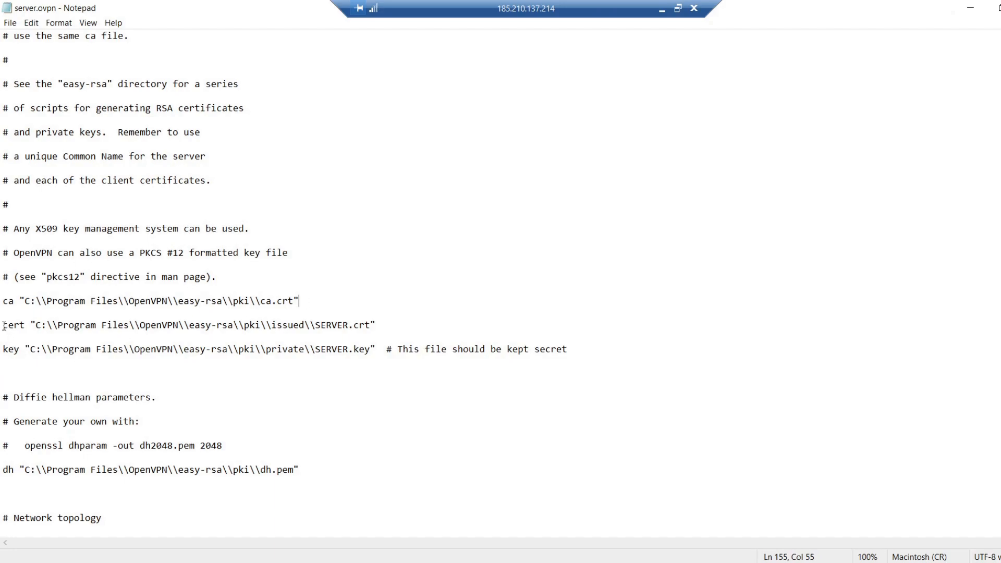
left_click_drag(4, 325, 379, 326)
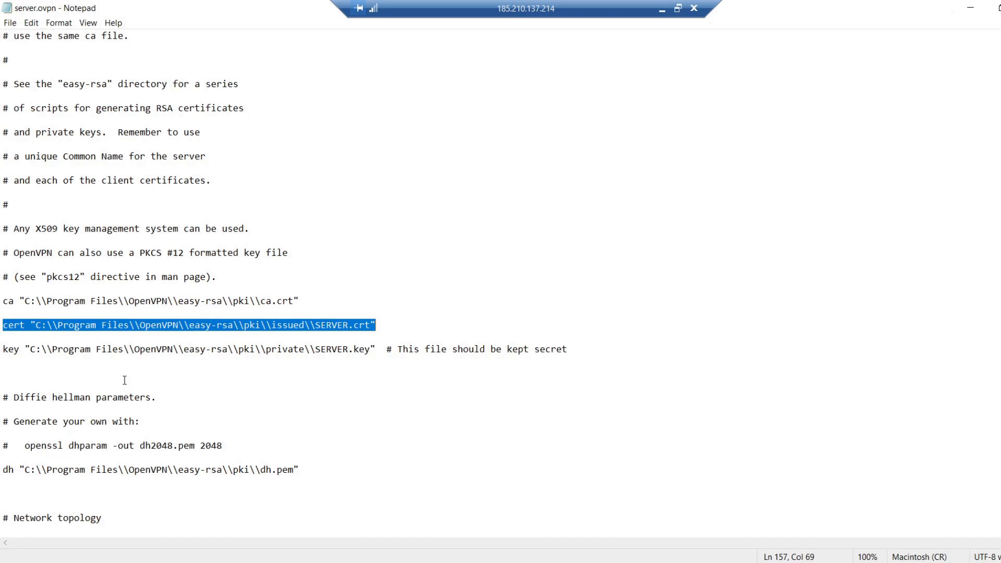
left_click(3, 349)
left_click_drag(3, 349, 377, 350)
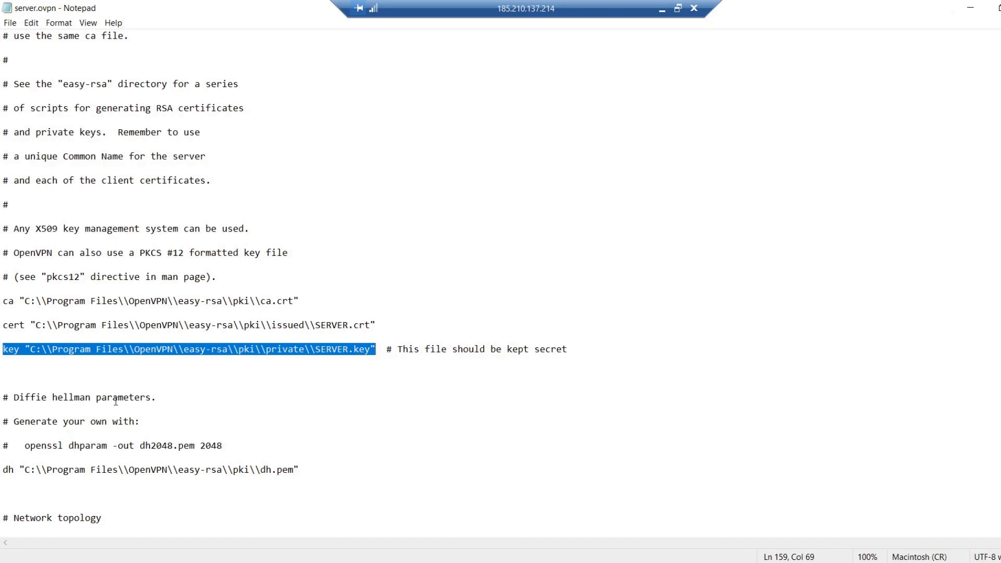
left_click(162, 399)
Step: Check the Diffie-Hellman line in server.ovpn for the path to dh.pem
scroll(161, 398, "down", 3)
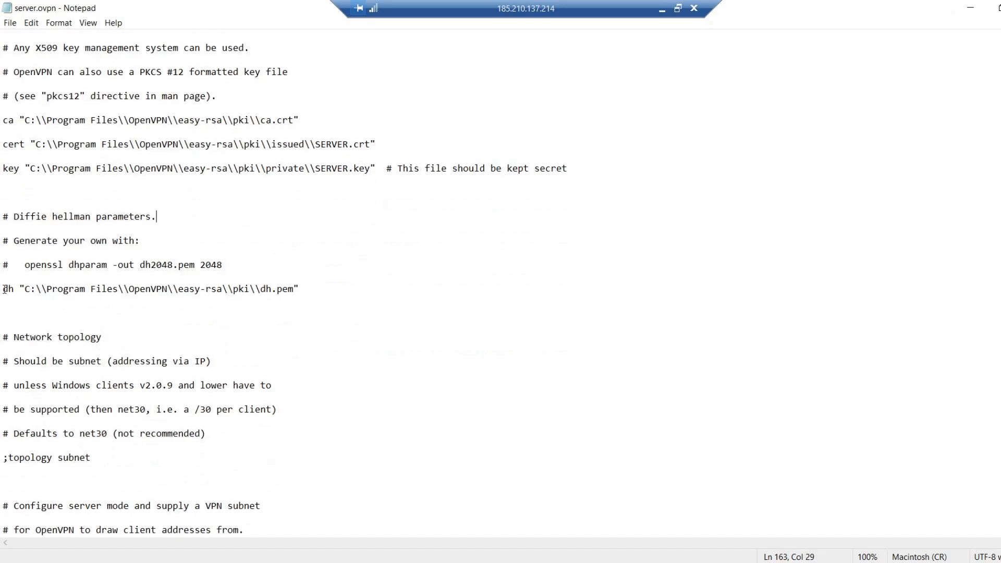
left_click_drag(4, 288, 304, 291)
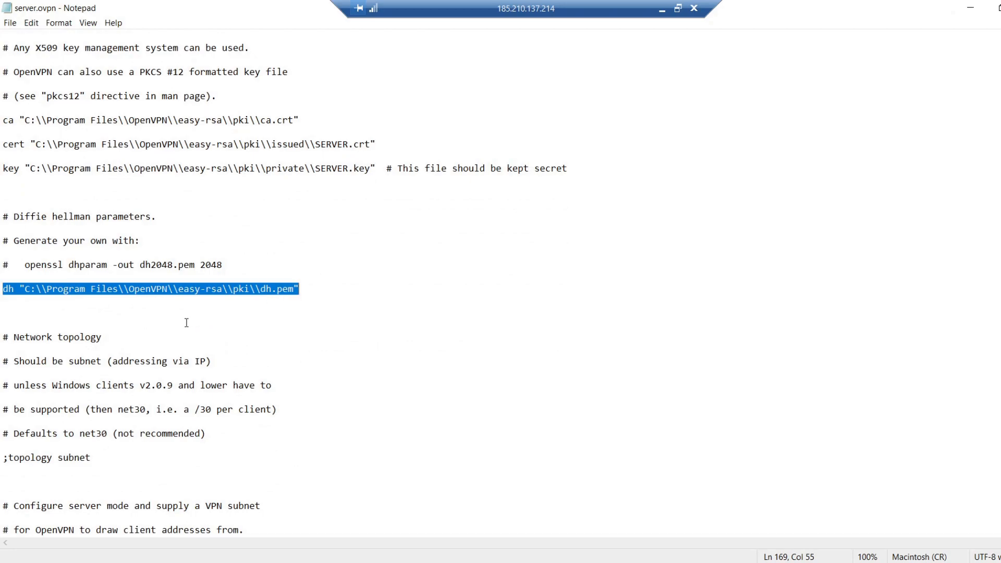
left_click(110, 337)
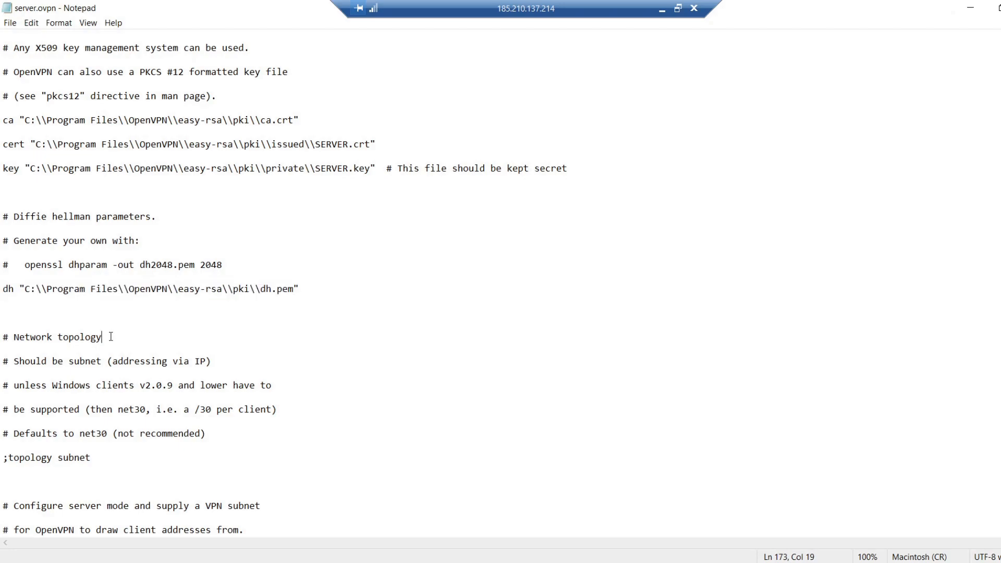
Step: Review the push "redirect-gateway def1 bypass-dhcp" line and the two pushed DNS server lines in server.ovpn
scroll(111, 337, "down", 4)
scroll(111, 337, "down", 15)
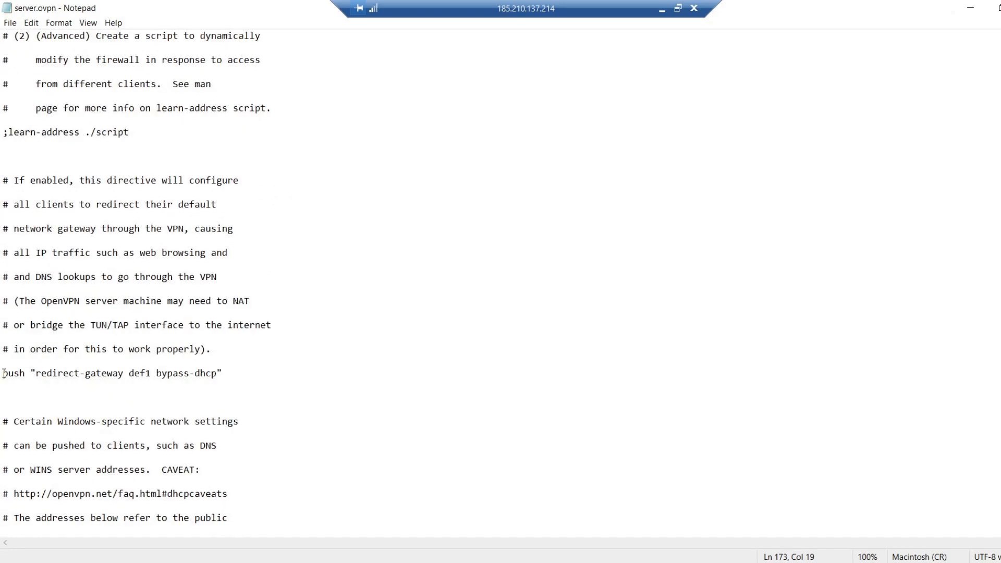
left_click_drag(3, 373, 223, 375)
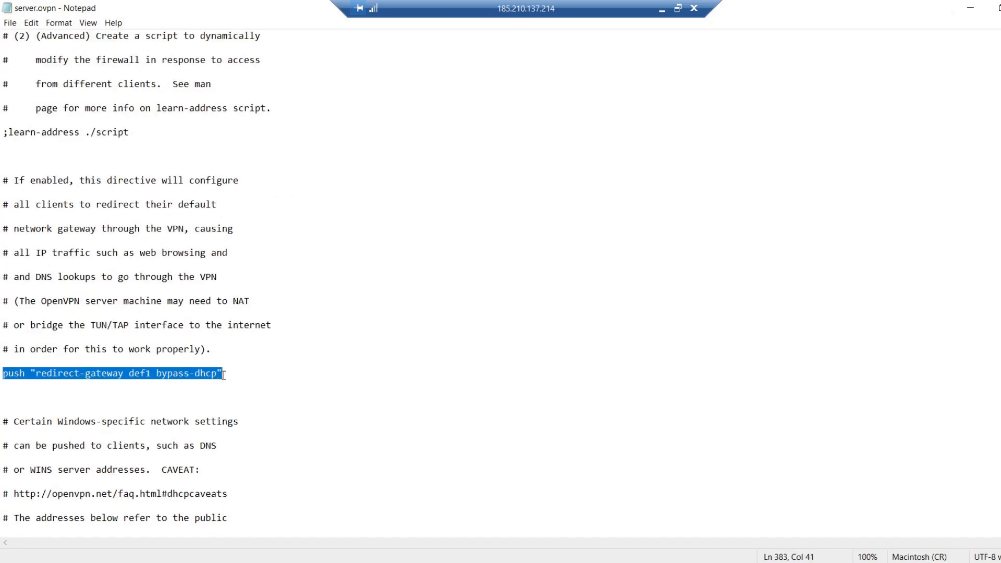
left_click(203, 470)
scroll(203, 470, "down", 3)
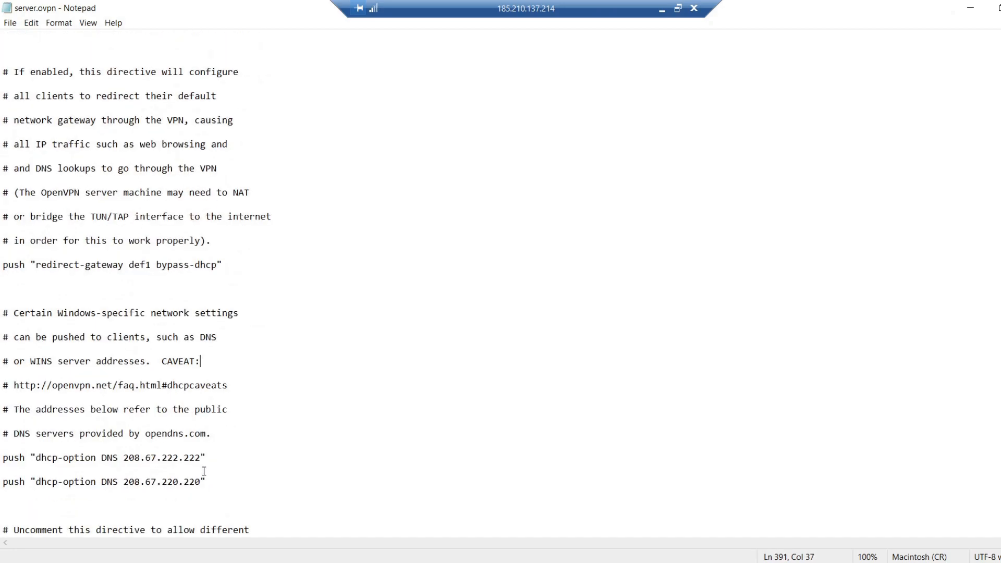
left_click_drag(208, 409, 4, 383)
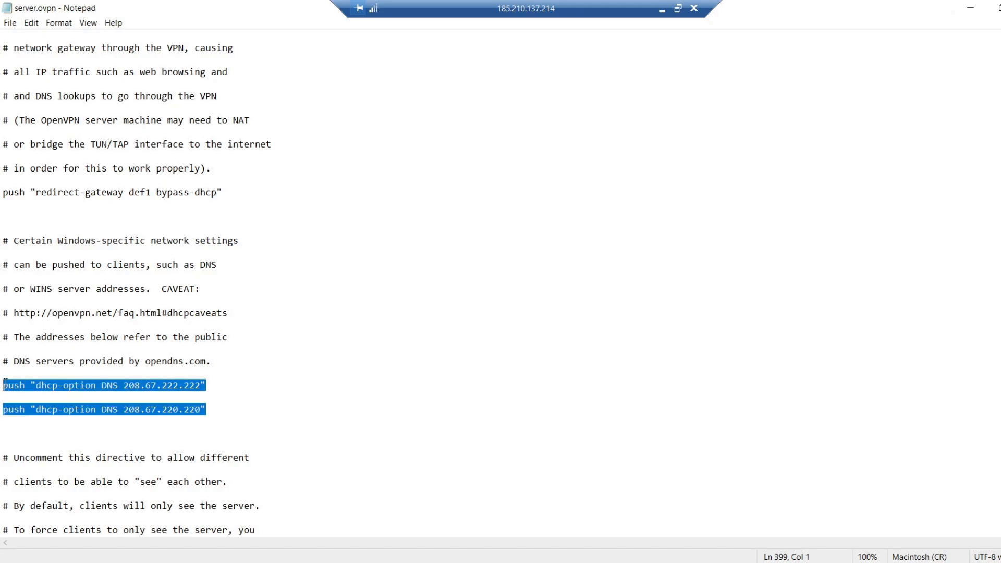
left_click(212, 409)
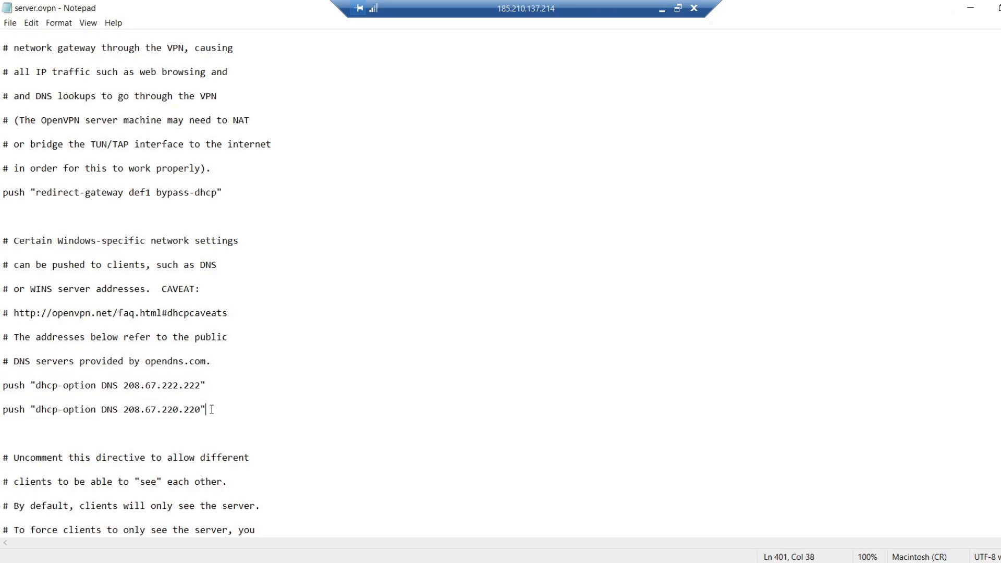
Step: Check the tls-auth line in server.ovpn for the tls-auth.key path and its second parameter
scroll(211, 410, "down", 20)
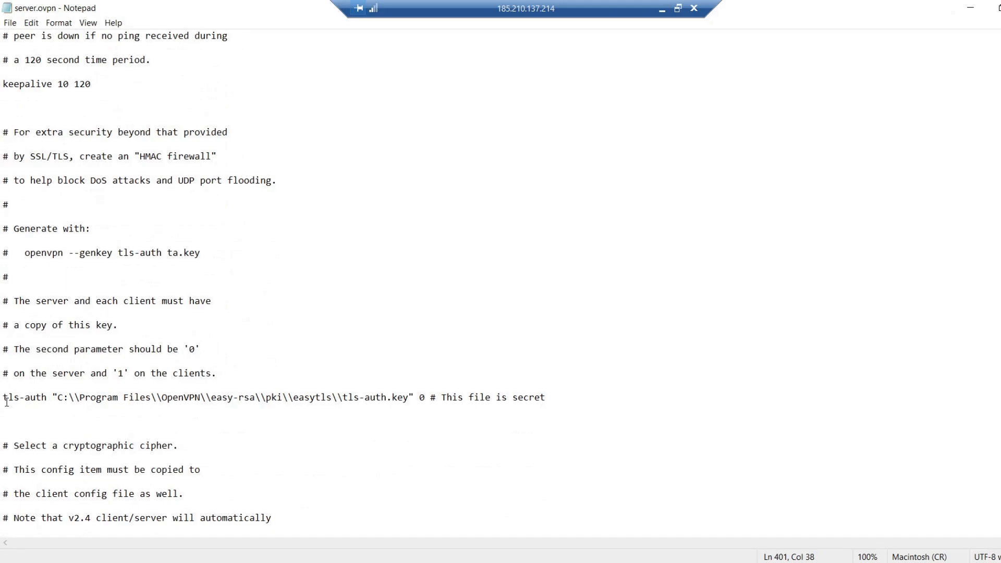
left_click_drag(4, 398, 420, 361)
scroll(136, 395, "down", 1)
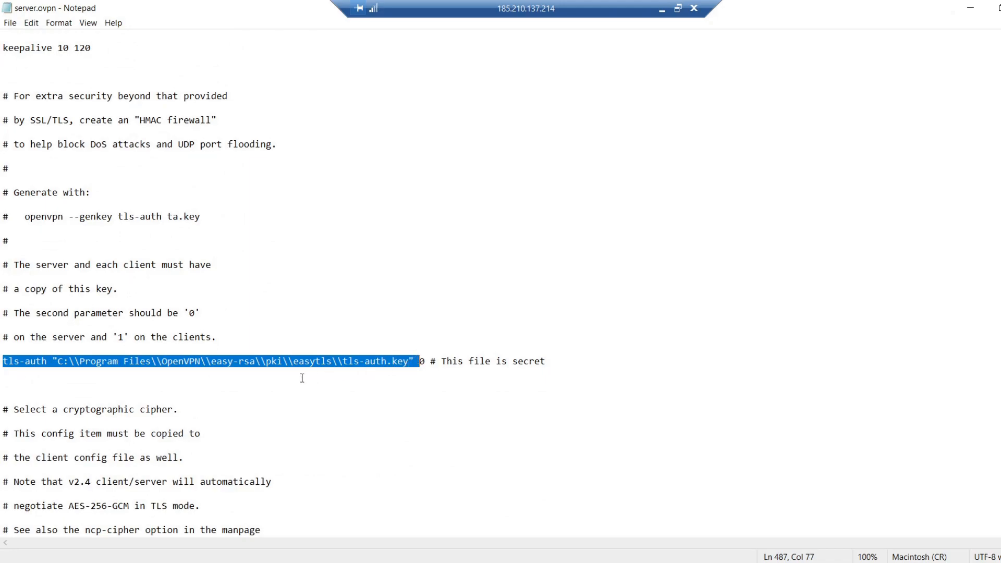
left_click(425, 364)
left_click_drag(424, 363, 414, 362)
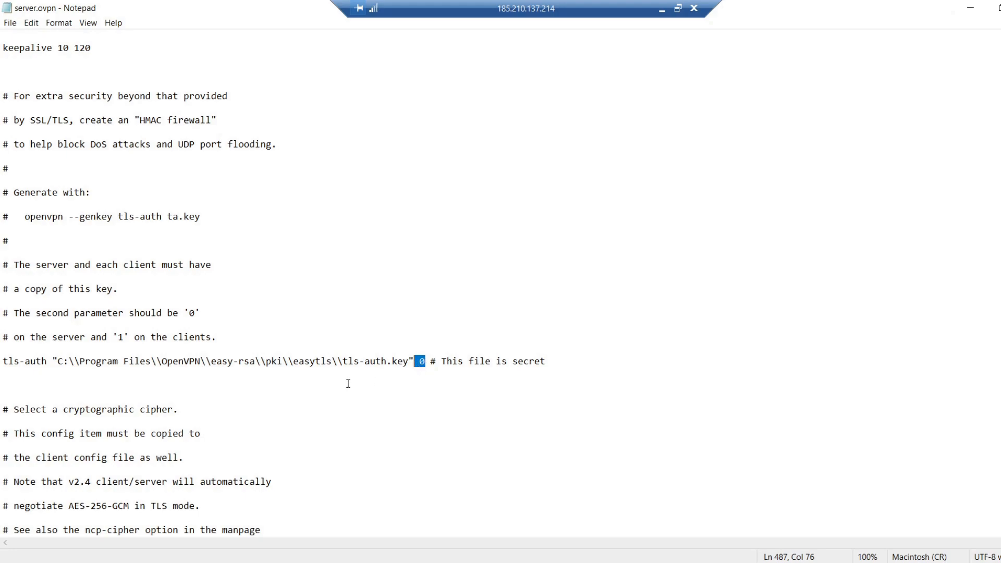
left_click(187, 405)
Step: Check the cipher line in server.ovpn and save the file
scroll(186, 409, "down", 2)
scroll(186, 410, "down", 3)
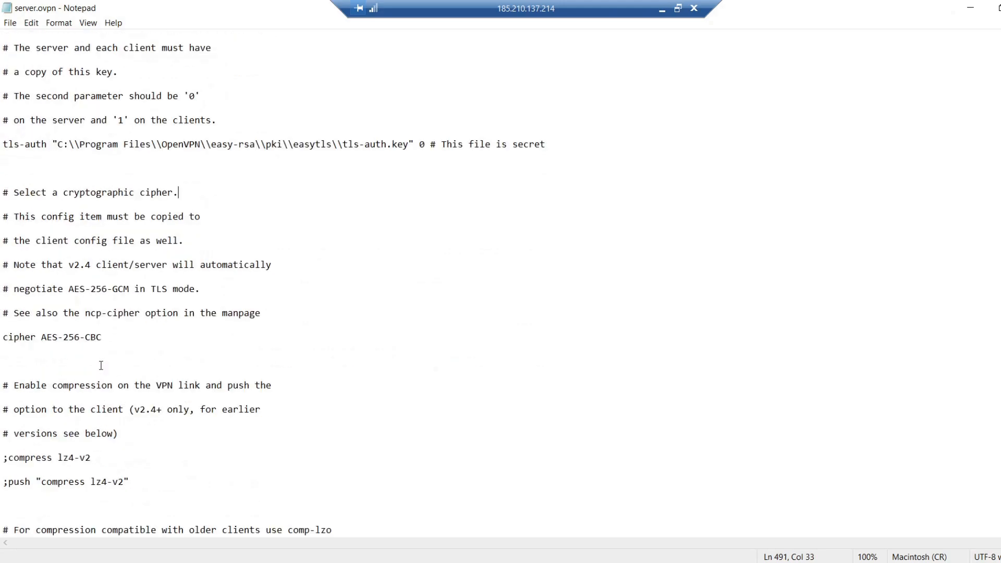
left_click_drag(102, 337, 4, 337)
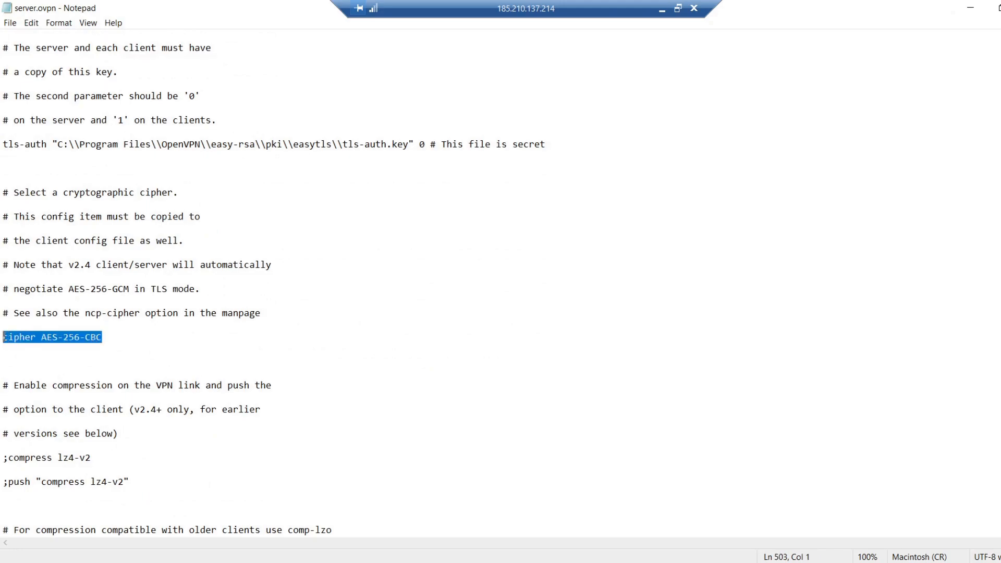
left_click(108, 337)
scroll(211, 407, "down", 3)
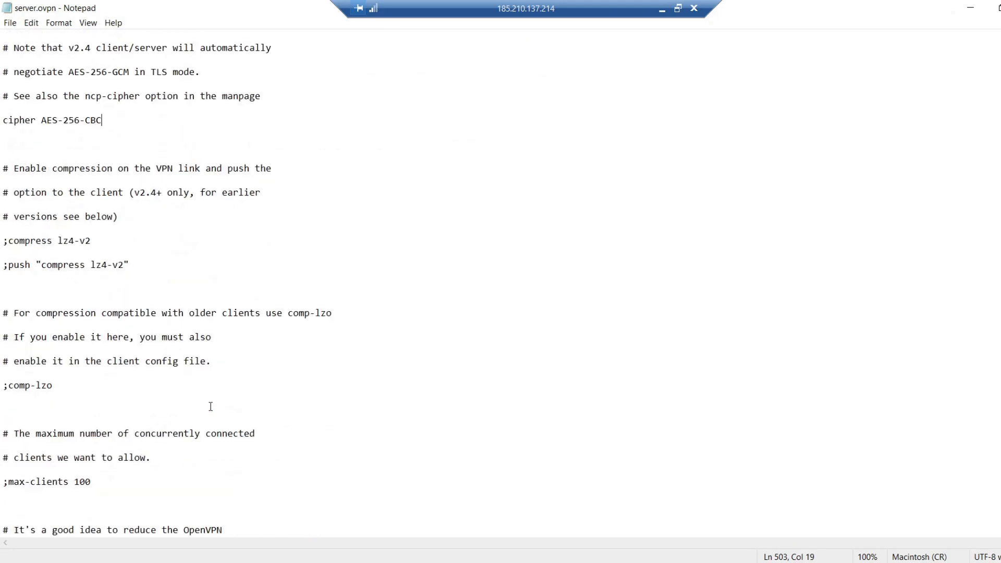
left_click(10, 23)
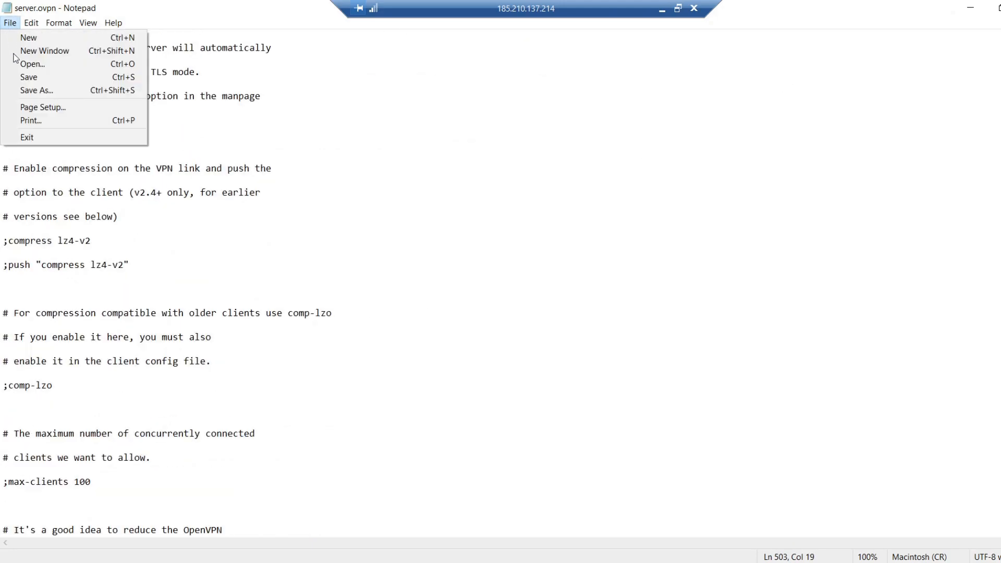
left_click(24, 78)
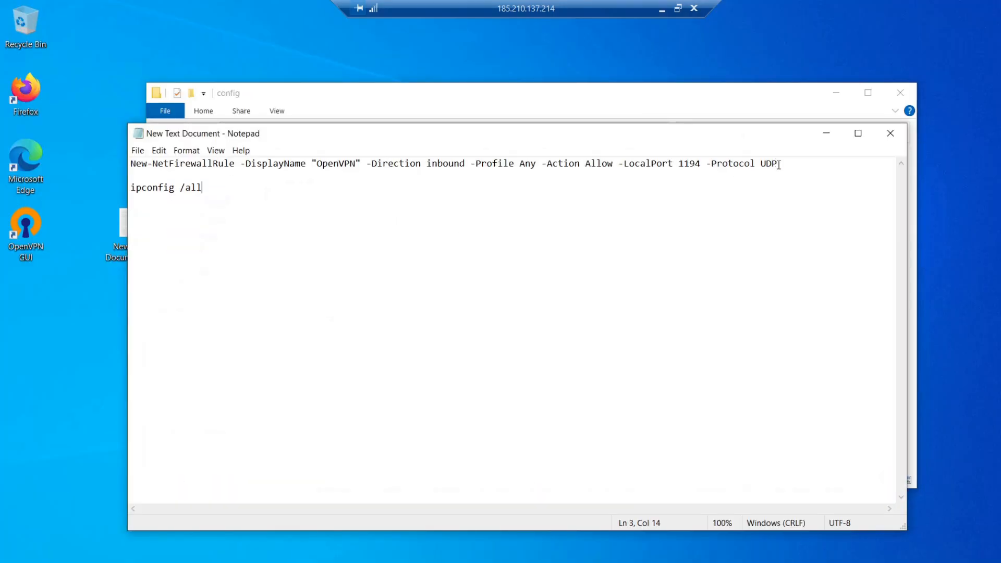
Step: Copy the New-NetFirewallRule command from New Text Document and run it in administrator PowerShell to allow inbound UDP port 1194 as "OpenVPN"
left_click_drag(779, 165, 131, 164)
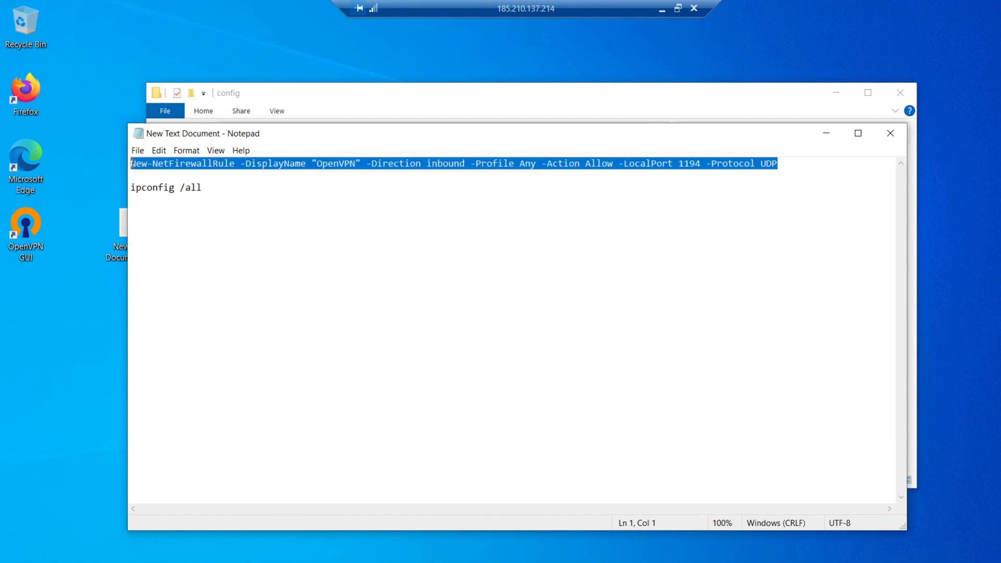
right_click(230, 164)
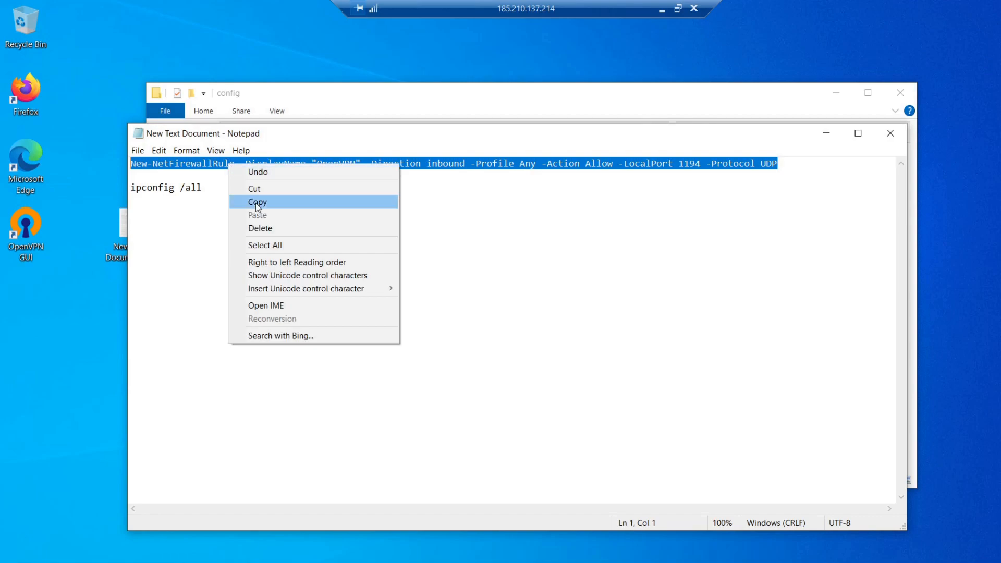
left_click(256, 202)
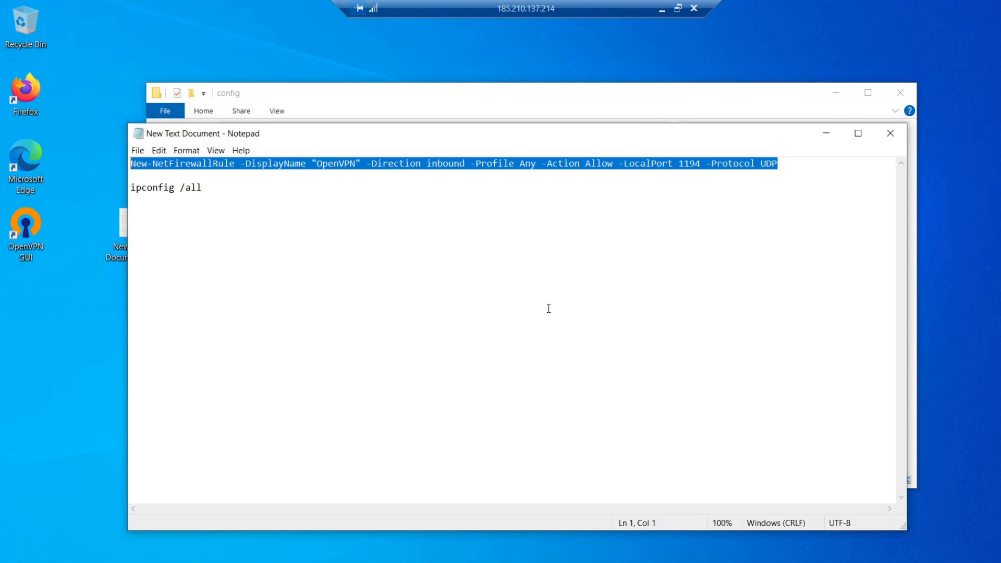
left_click(836, 93)
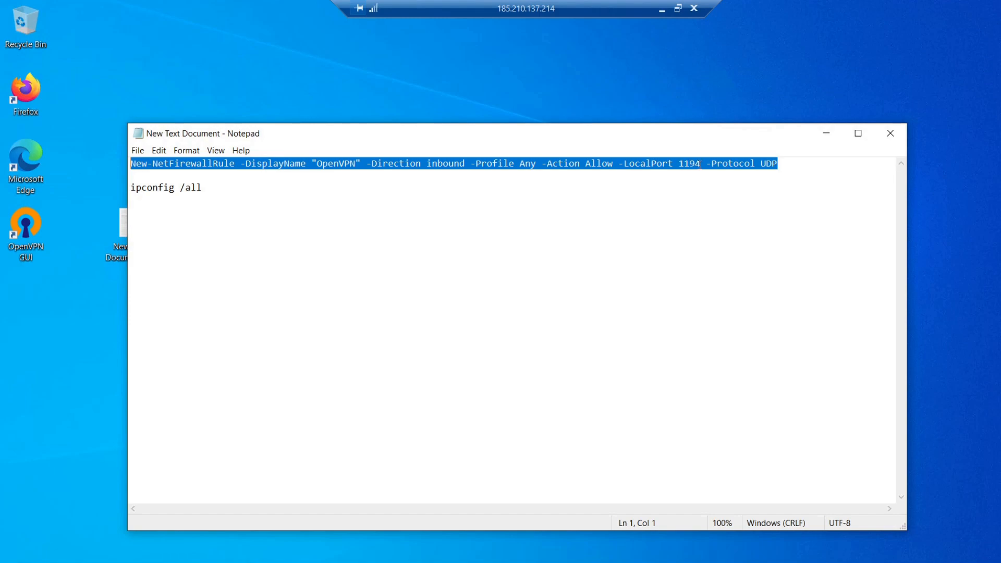
key("alt+Tab")
right_click(311, 151)
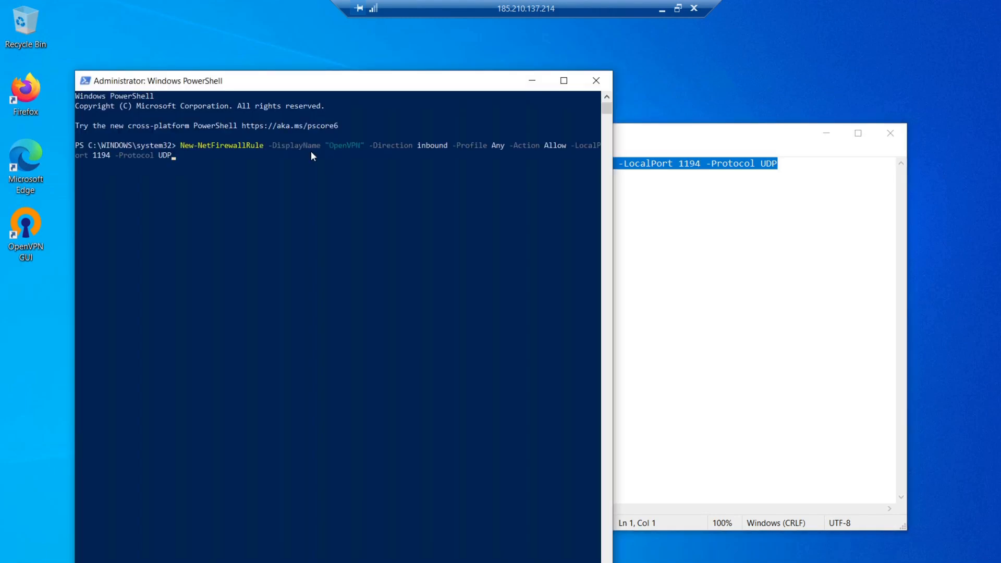
key("Return")
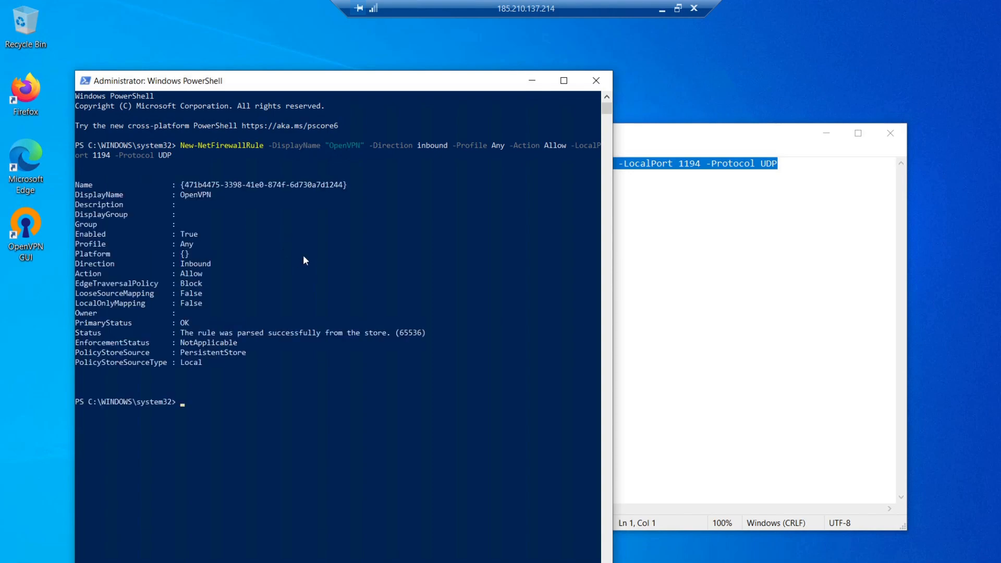
Step: Connect the OpenVPN server from the OpenVPN GUI icon among the hidden notification icons
key("super")
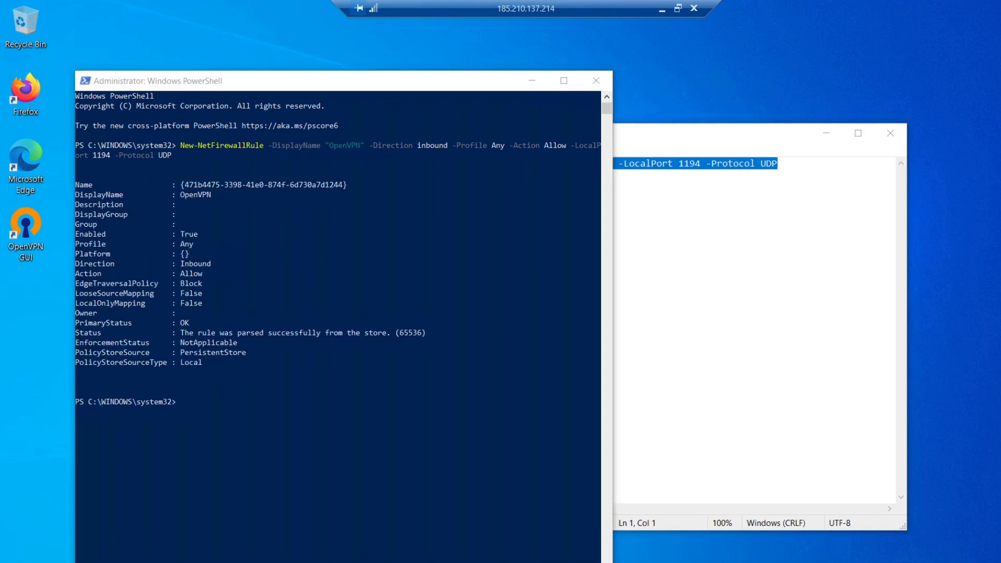
left_click(913, 562)
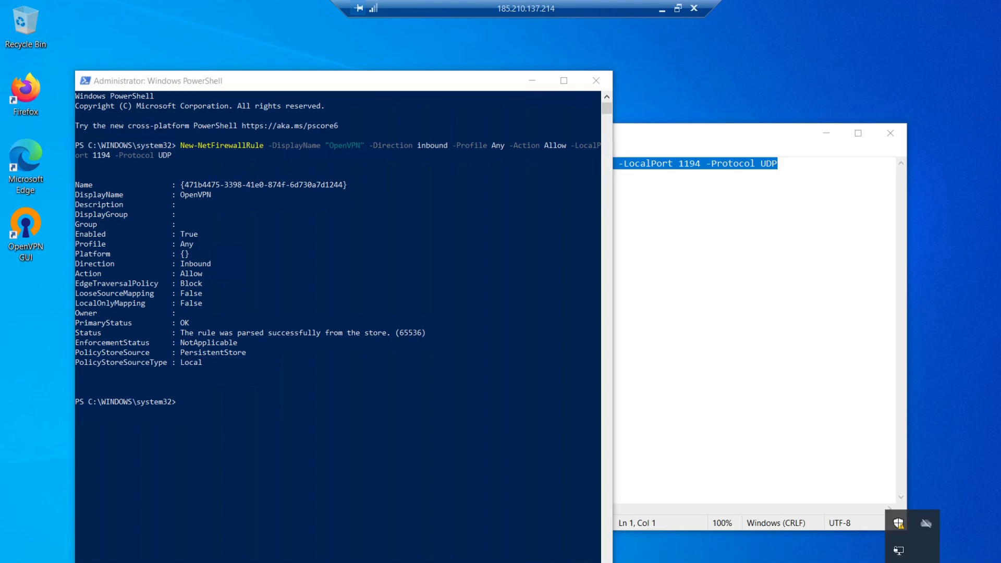
right_click(897, 551)
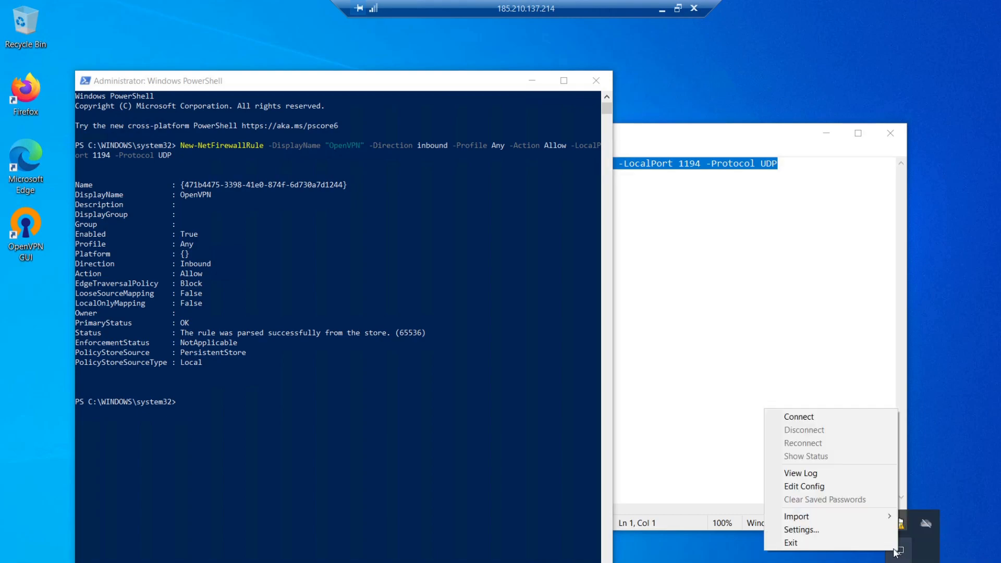
left_click(806, 418)
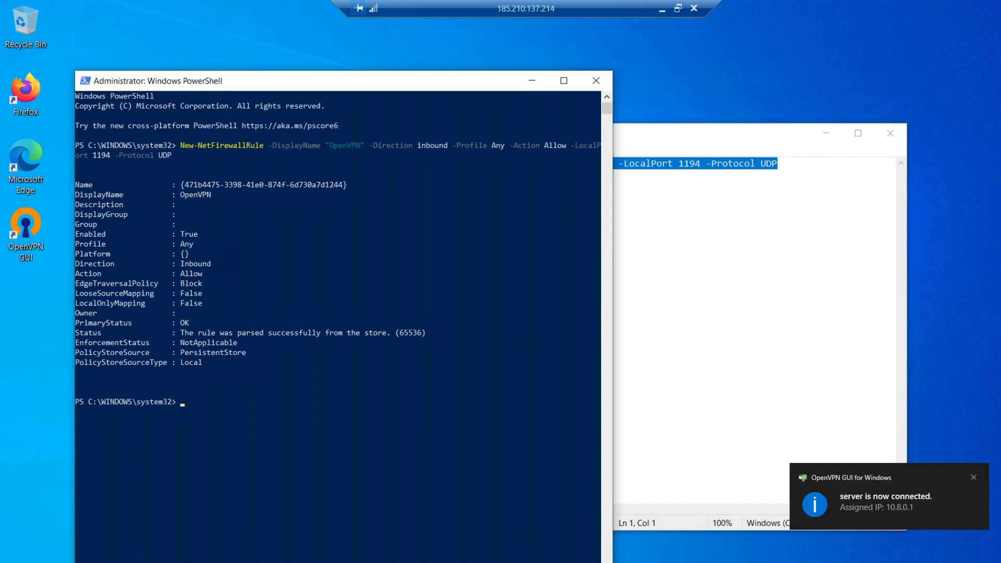
Step: Check the server connection's status and options from the OpenVPN GUI icon among the hidden notification icons
mouse_move(523, 562)
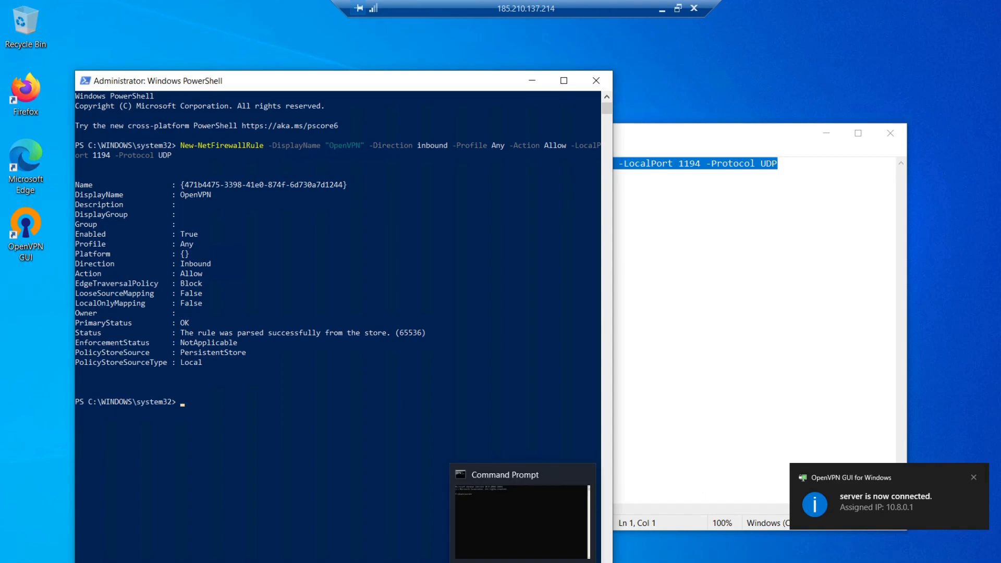
left_click(910, 562)
right_click(898, 551)
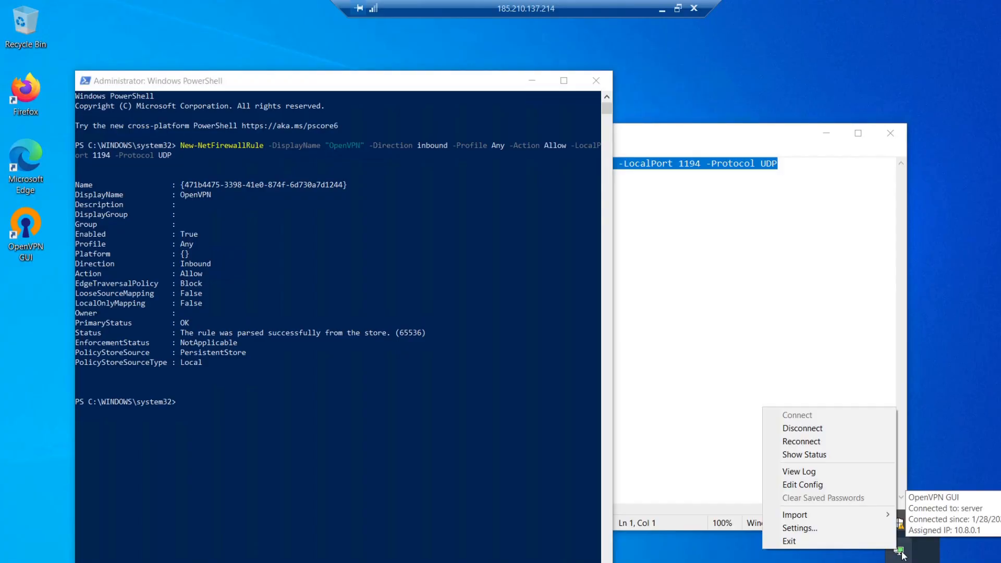
left_click(951, 429)
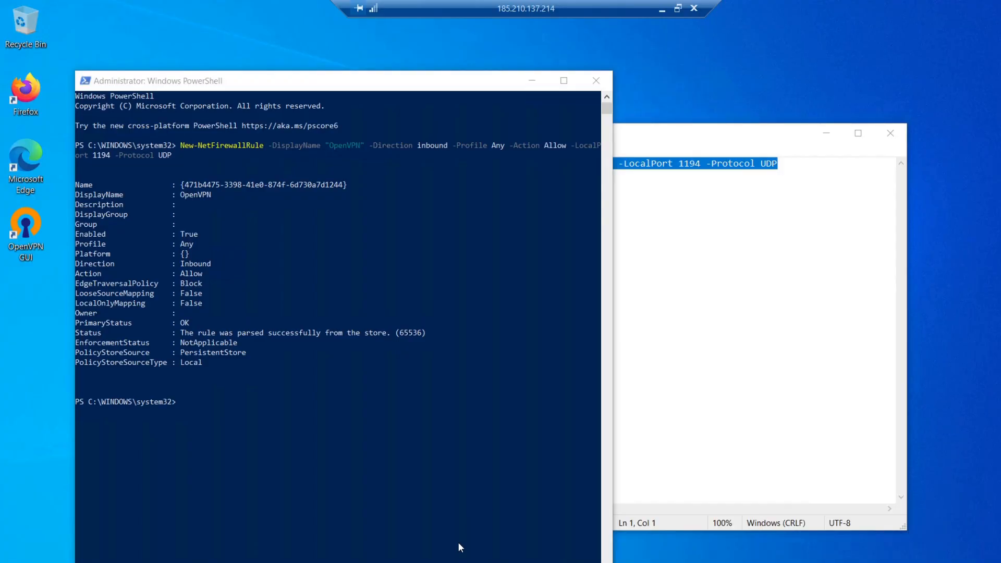
Step: Run ipconfig /all in Command Prompt and check the IPv4 address of the OpenVPN TAP-Windows6 adapter
left_click(523, 561)
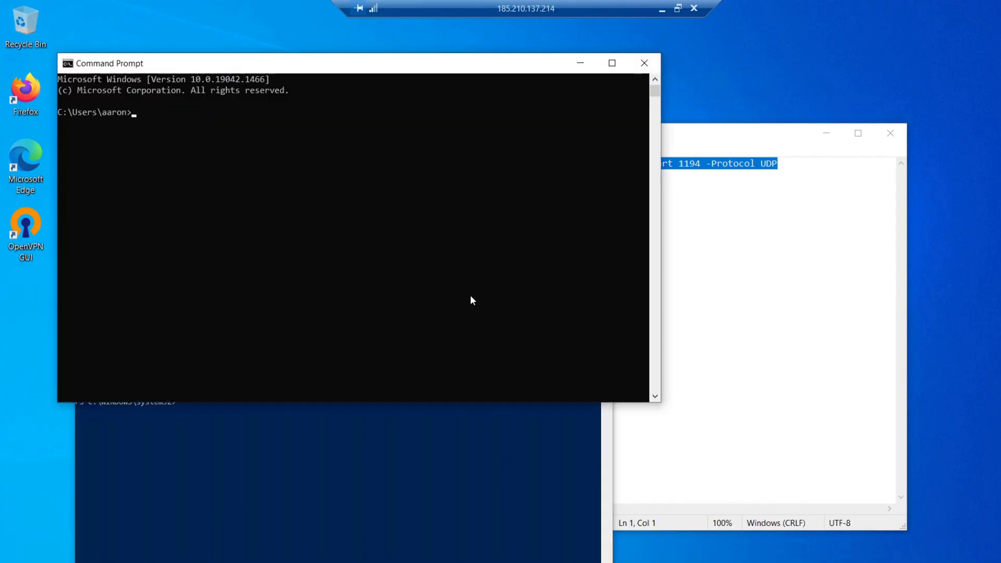
type("ipconfig /all")
key("Return")
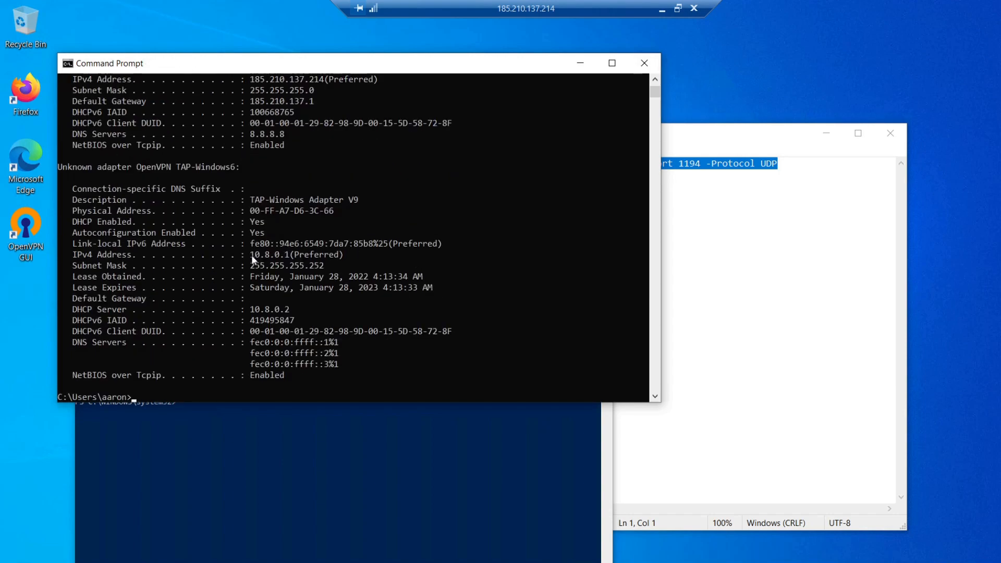
left_click_drag(251, 255, 261, 255)
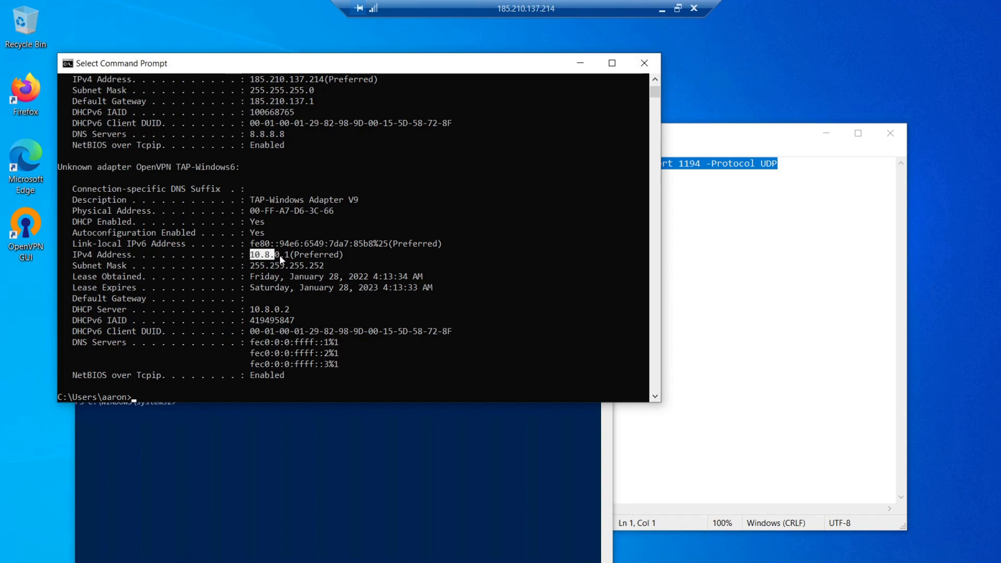
left_click(346, 255)
left_click(417, 377)
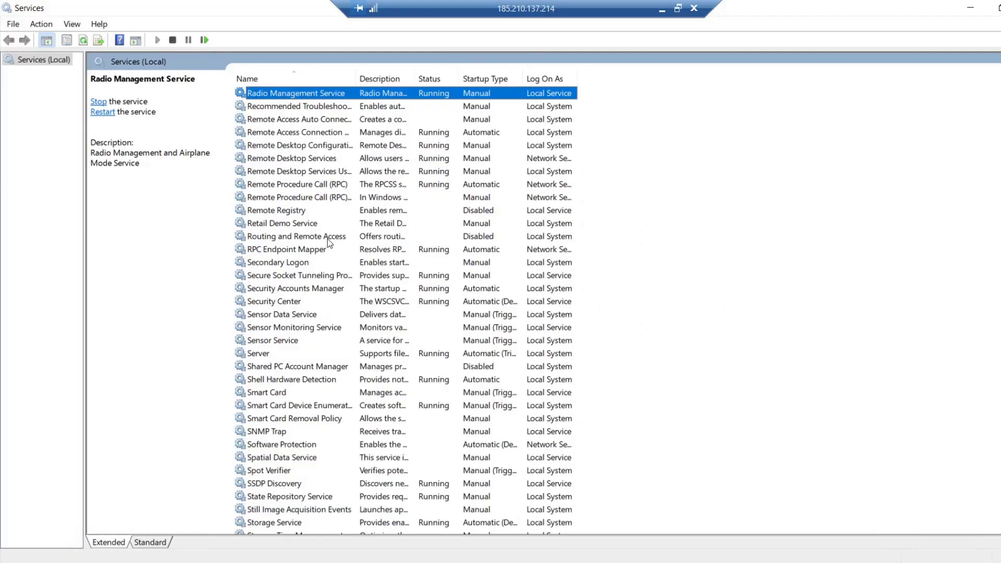
Step: Set the Routing and Remote Access service's startup type to Automatic and start the service
left_click(327, 238)
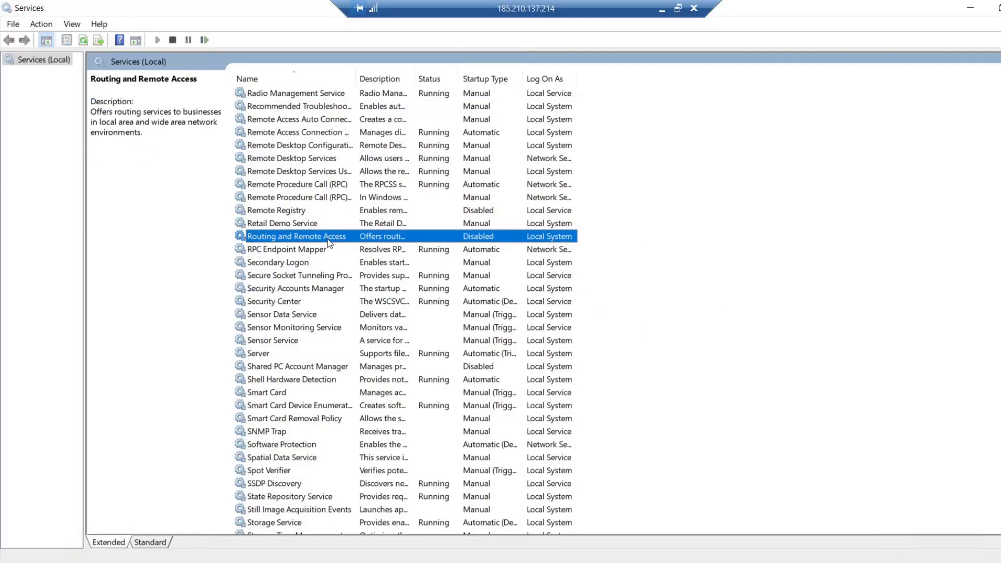
right_click(328, 239)
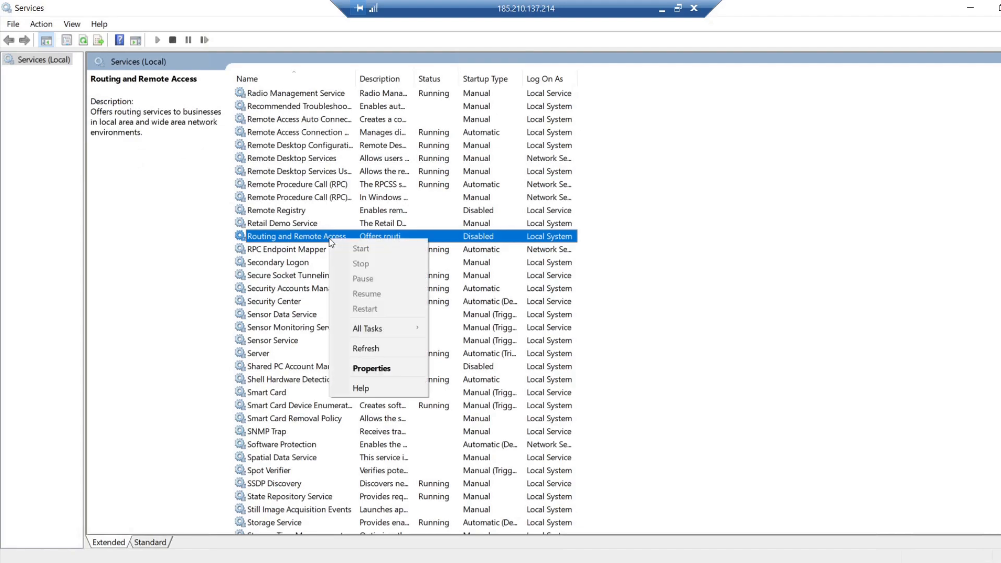
left_click(370, 369)
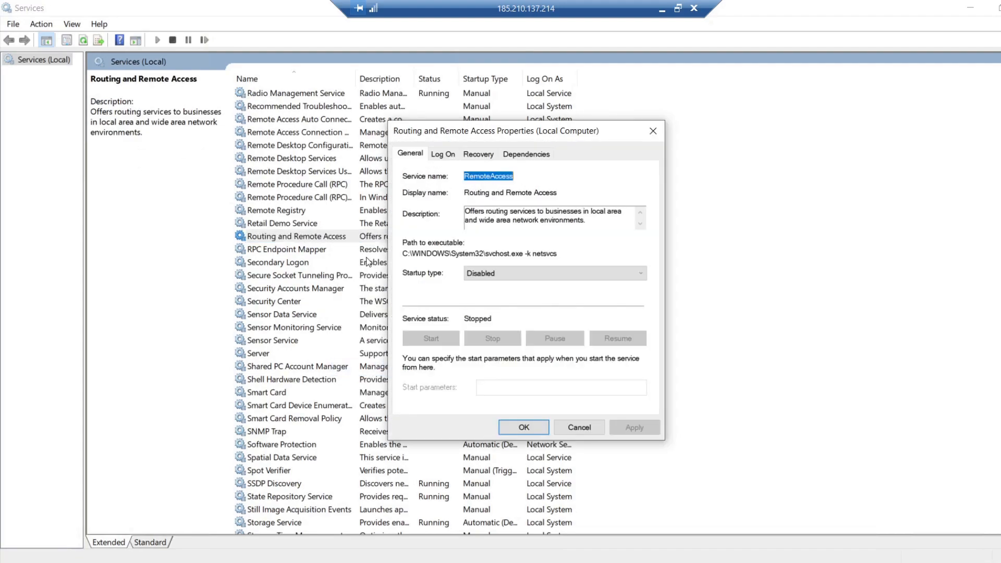
left_click(475, 276)
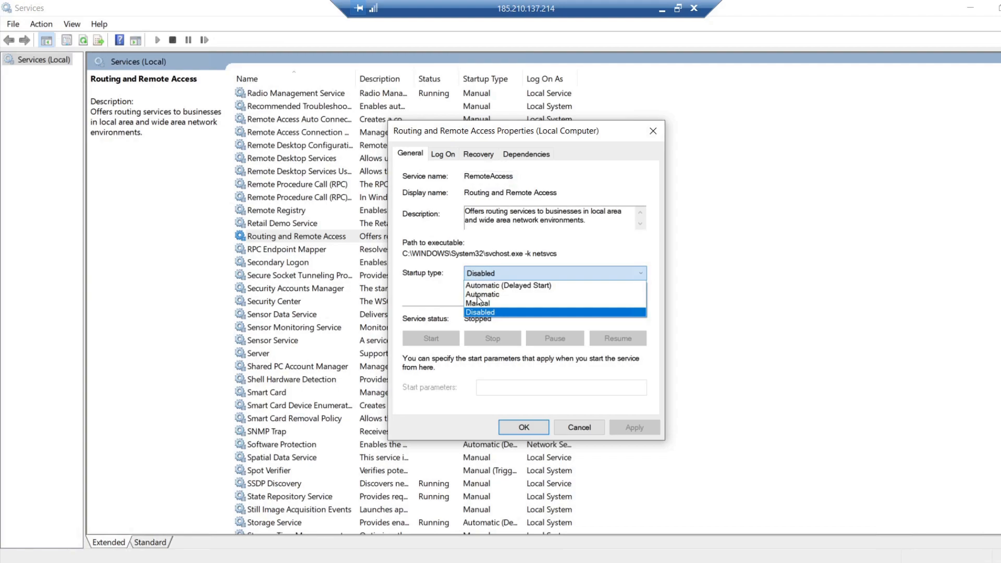
left_click(481, 295)
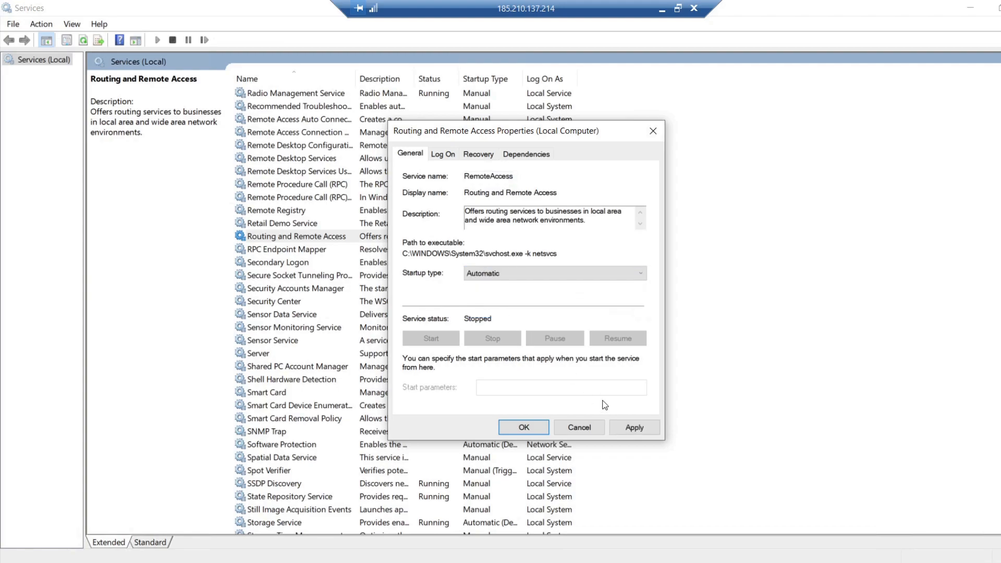
left_click(634, 427)
left_click(522, 428)
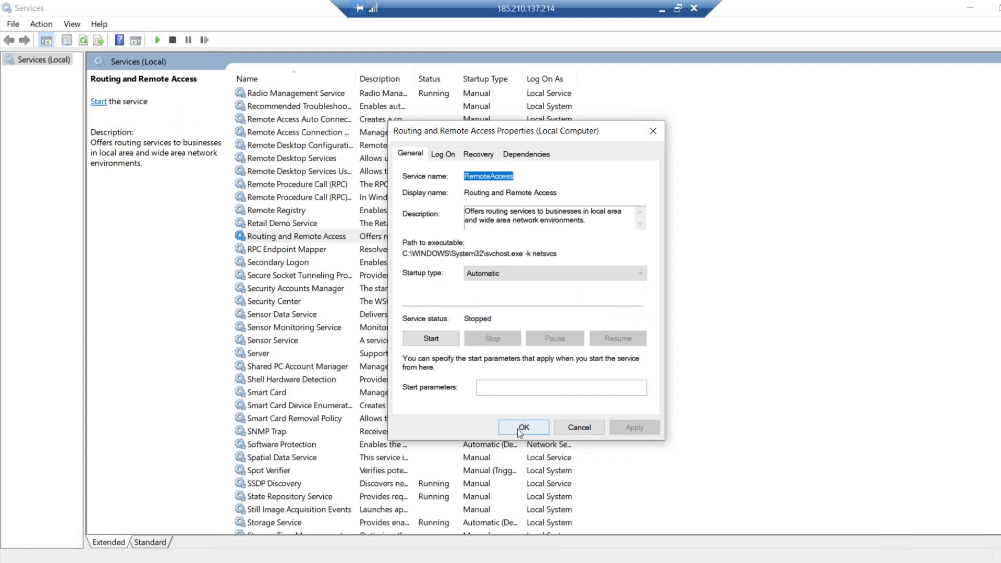
left_click(99, 103)
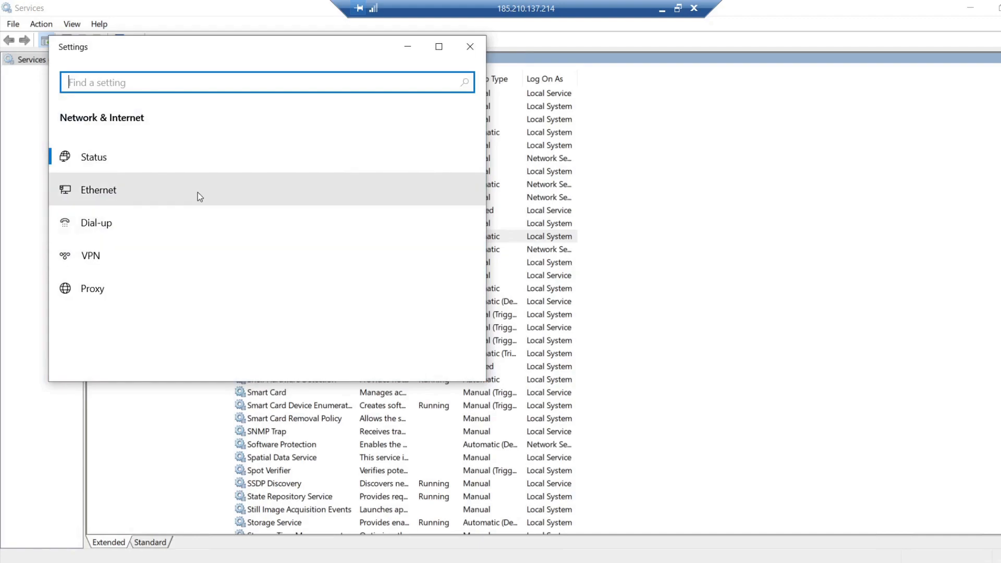
Step: Share the Ethernet adapter's internet connection with other network users, choosing OpenVPN TAP-Windows6 as the home networking connection
left_click(139, 198)
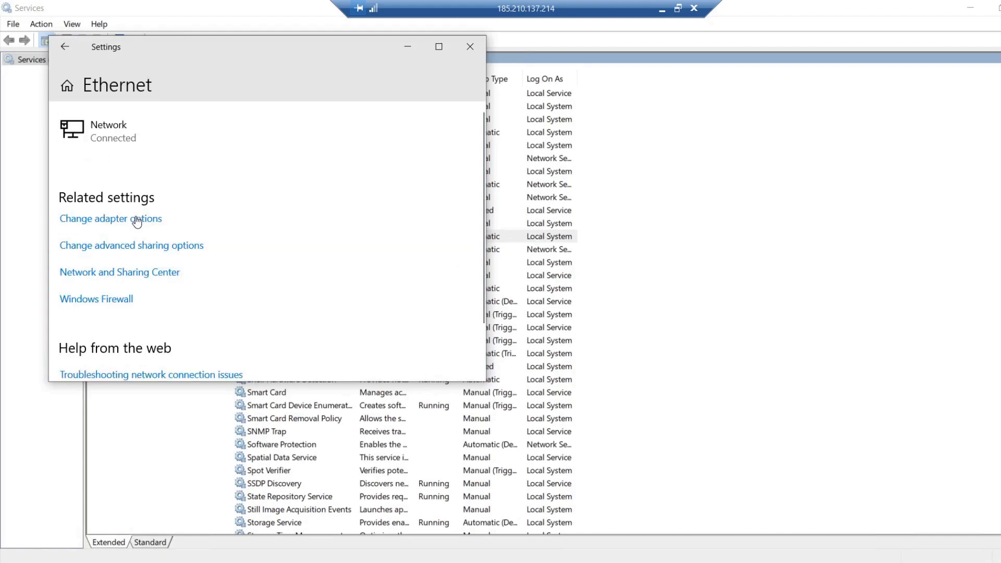
left_click(135, 220)
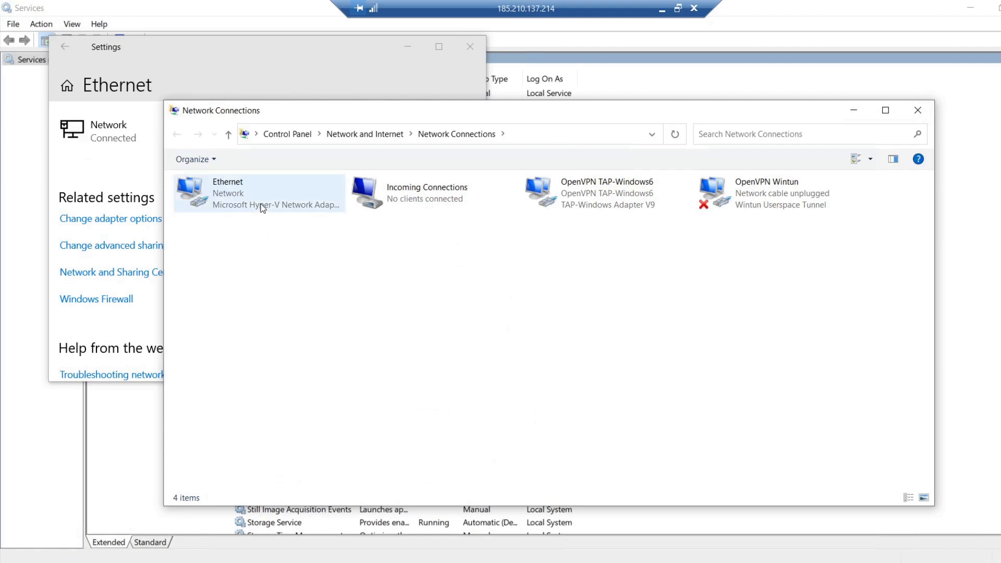
right_click(249, 203)
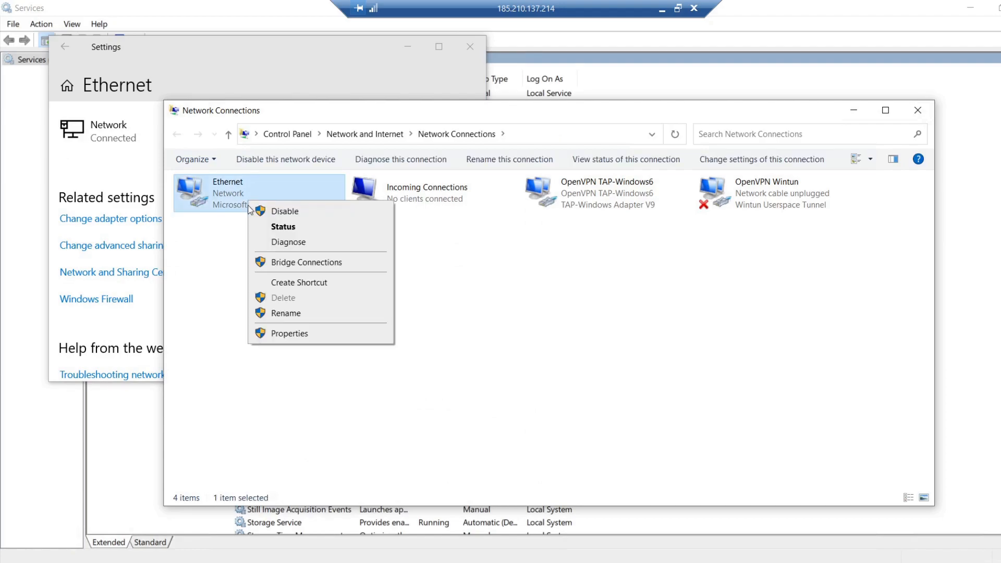
left_click(285, 334)
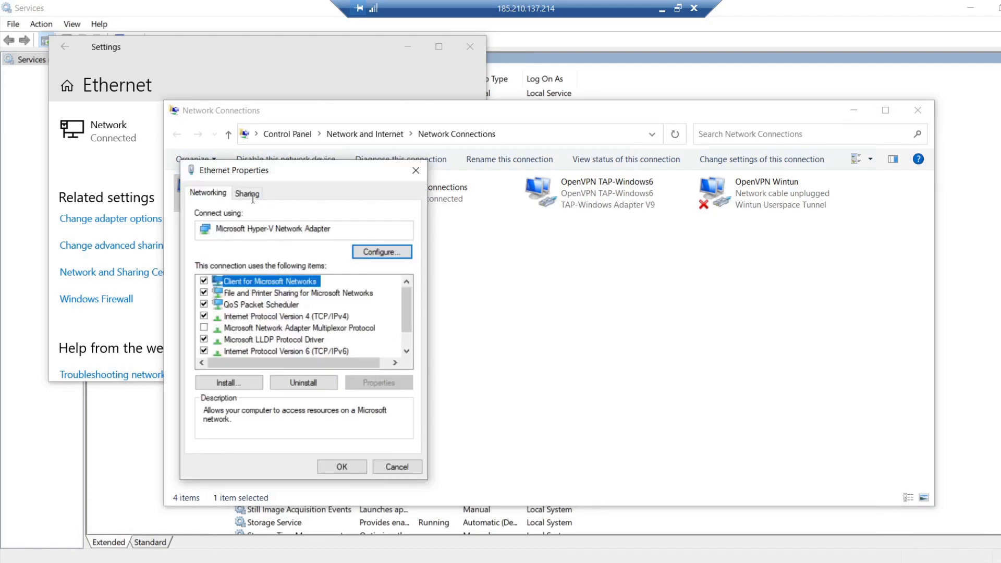
left_click(254, 198)
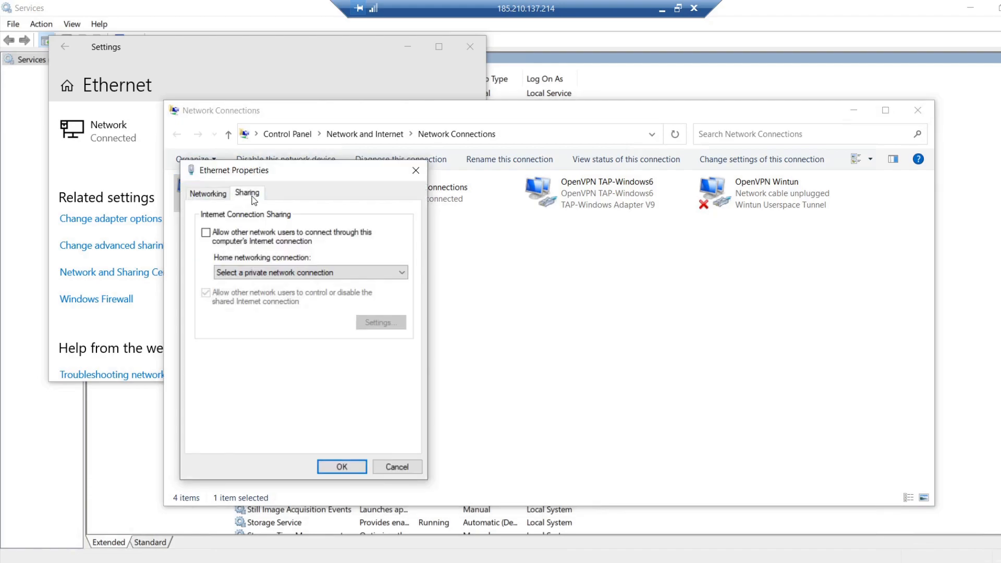
left_click(228, 235)
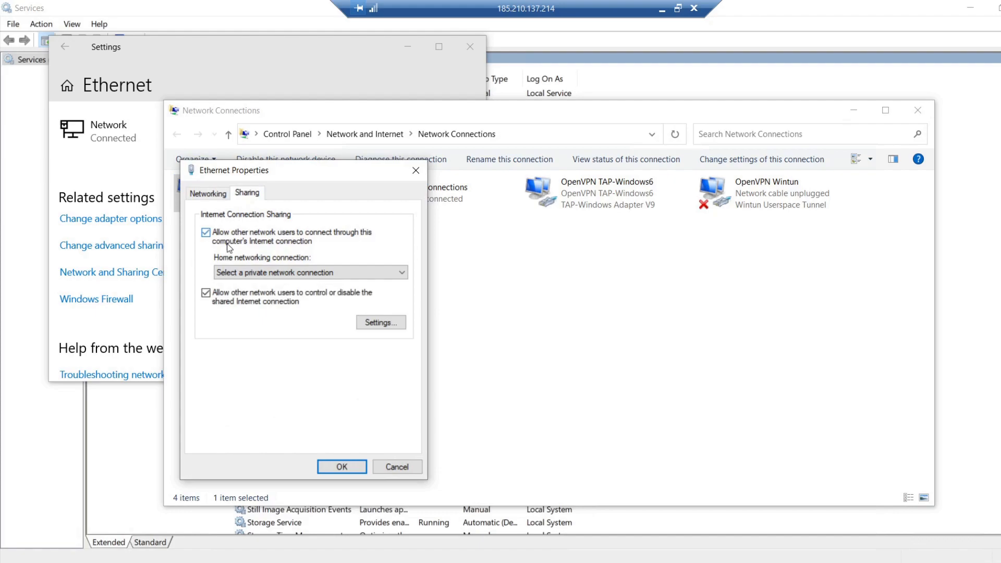
left_click(264, 276)
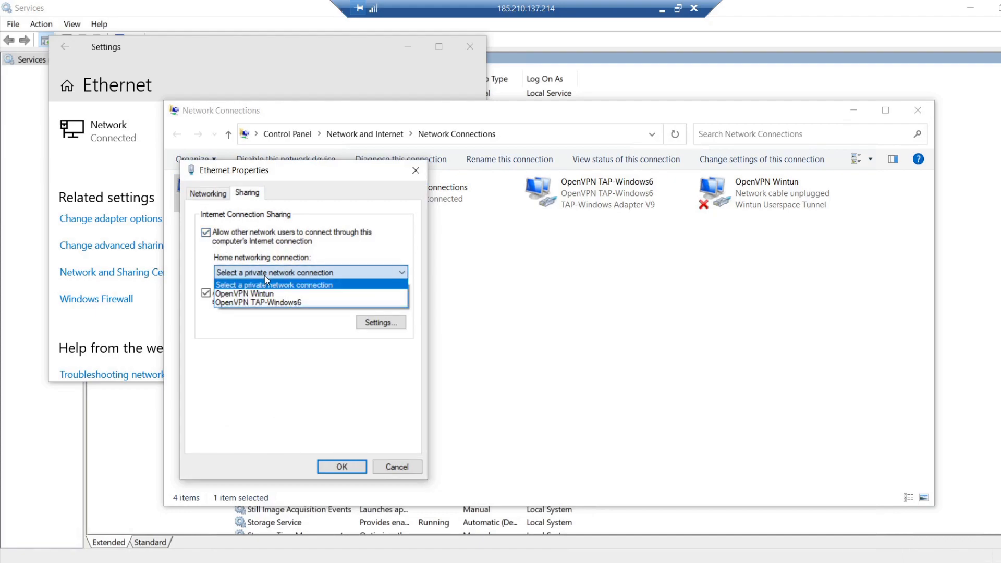
left_click(267, 302)
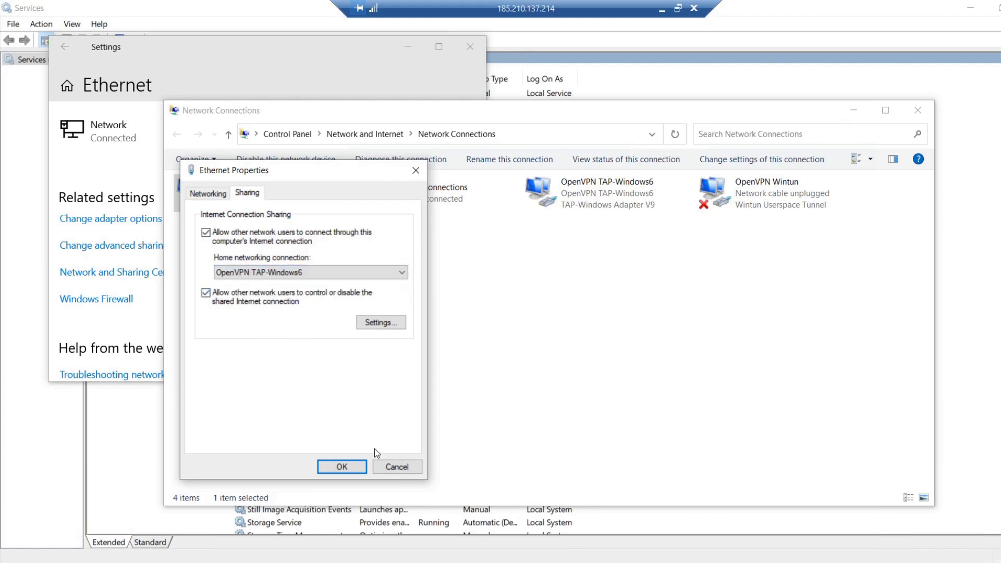
left_click(342, 465)
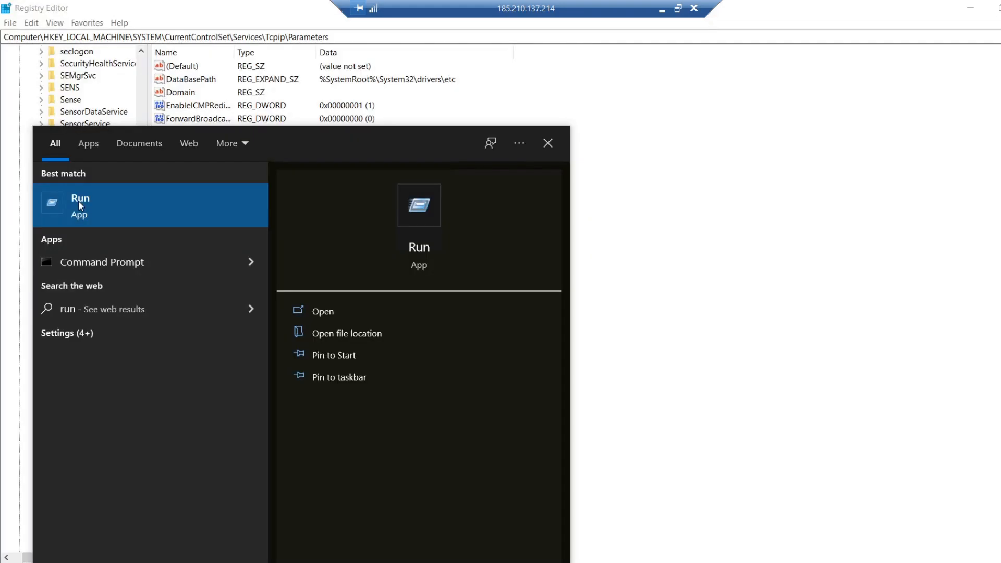
Step: Launch Registry Editor by running regedit
left_click(79, 204)
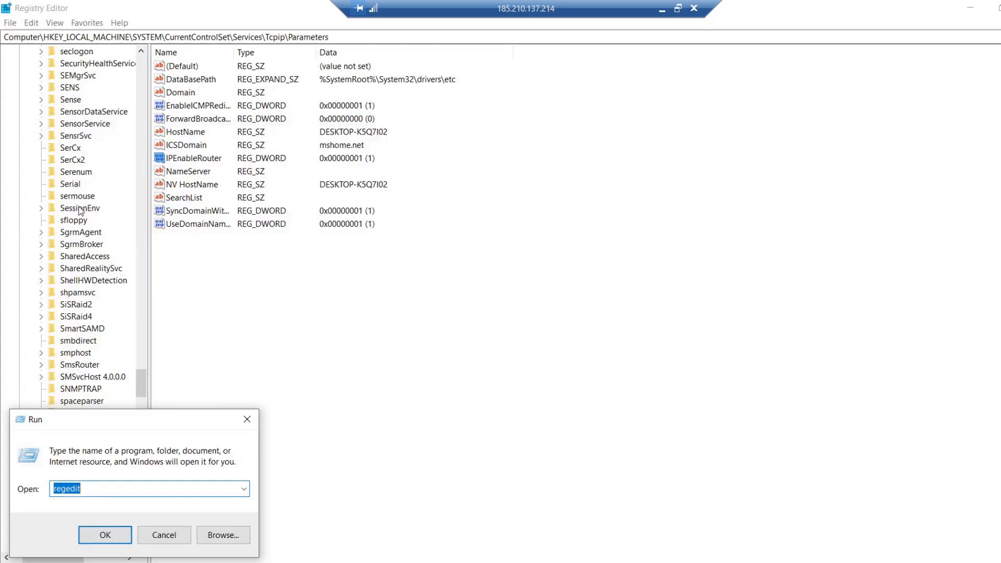
left_click(105, 537)
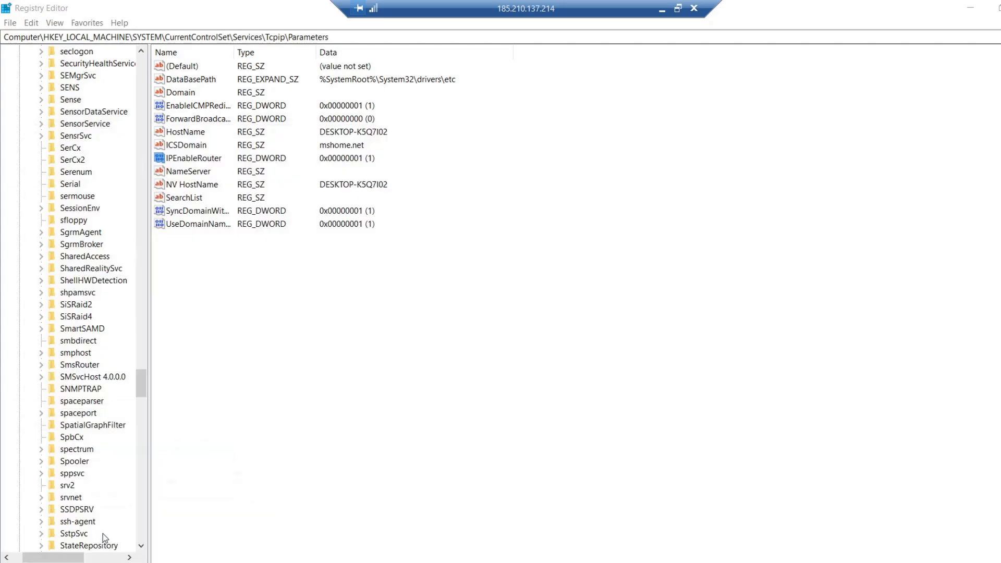
left_click(462, 377)
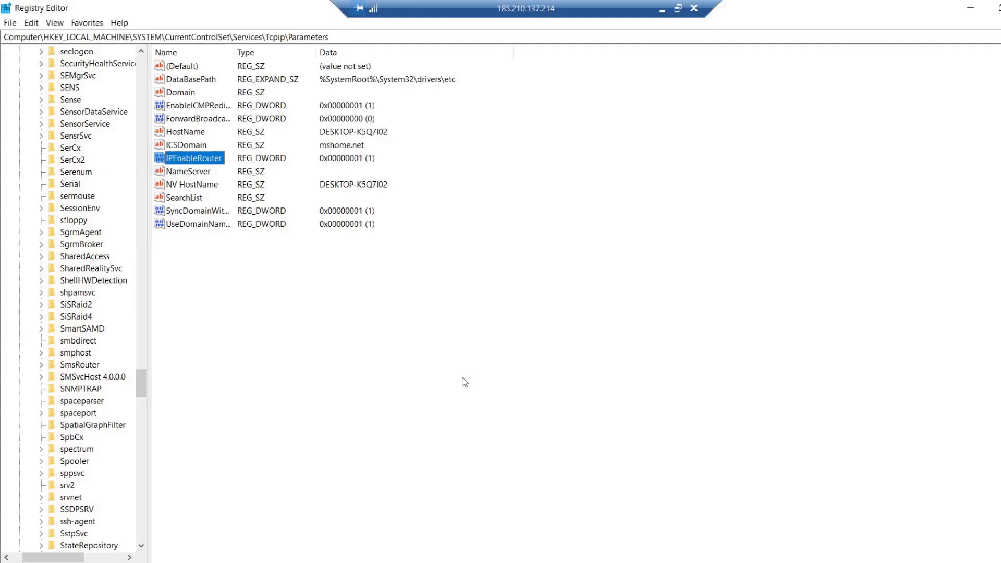
Step: Open the registry key HKEY_LOCAL_MACHINE\SYSTEM\CurrentControlSet\Services\Tcpip\Parameters
scroll(90, 268, "up", 7)
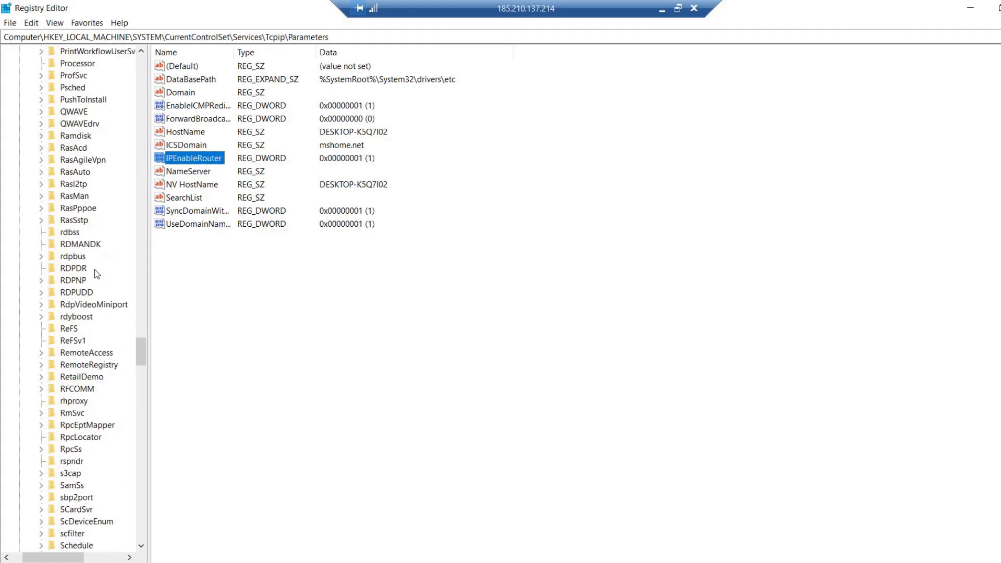
scroll(126, 167, "up", 20)
left_click_drag(126, 167, 146, 57)
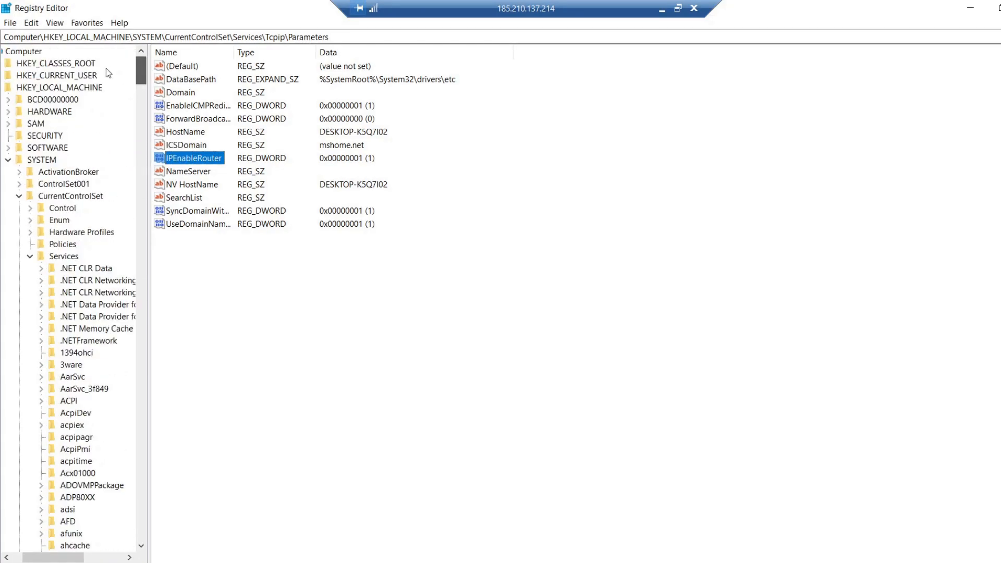
left_click(80, 88)
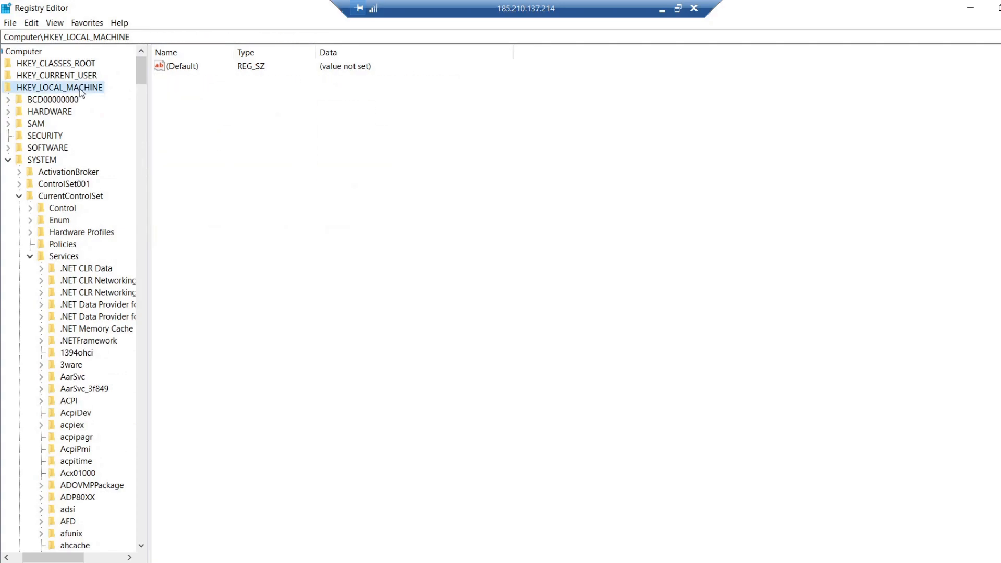
left_click(51, 161)
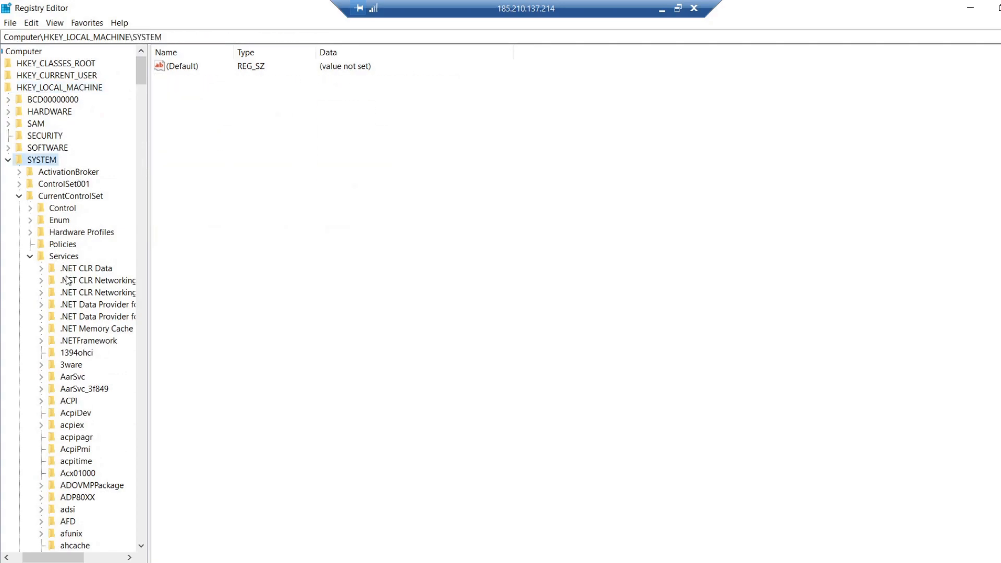
left_click(85, 199)
left_click(70, 258)
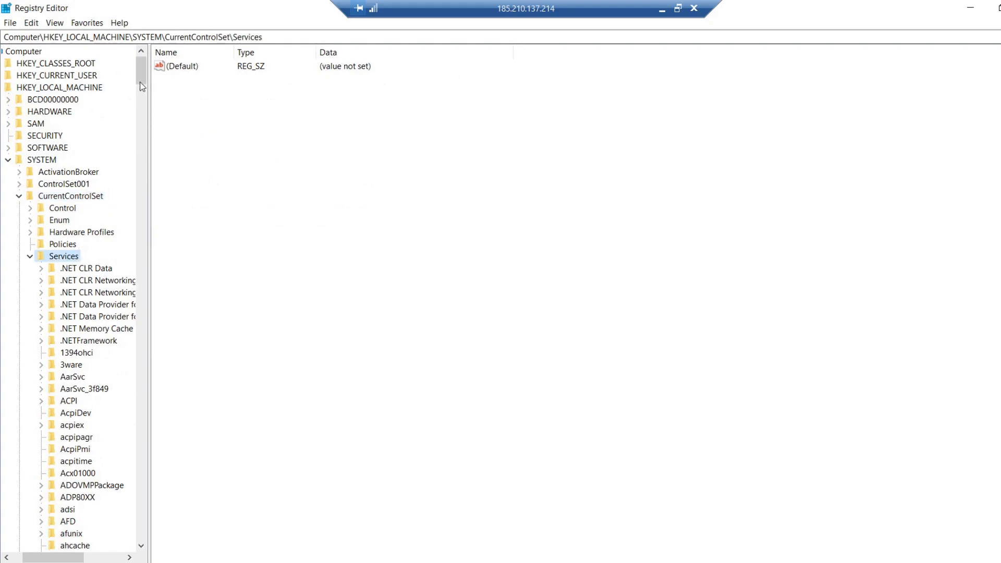
left_click_drag(140, 75, 131, 265)
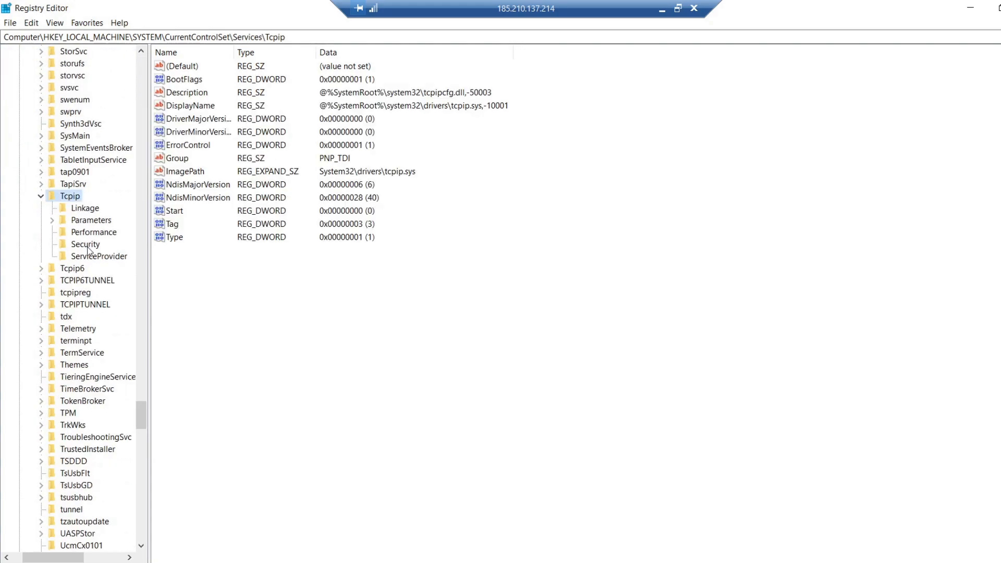
left_click(100, 222)
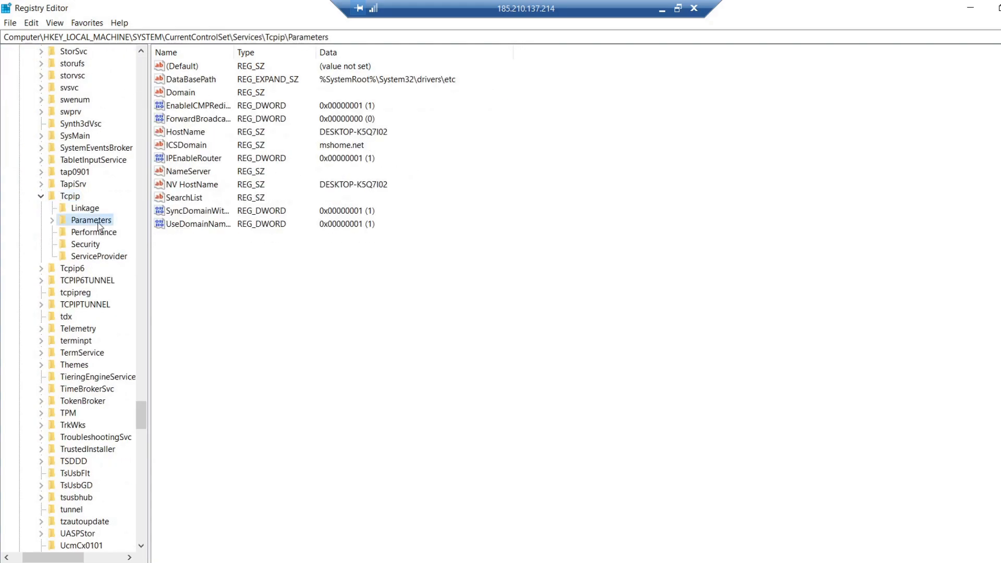
Step: Set the IPEnableRouter DWORD value to 1 with a decimal base
right_click(210, 160)
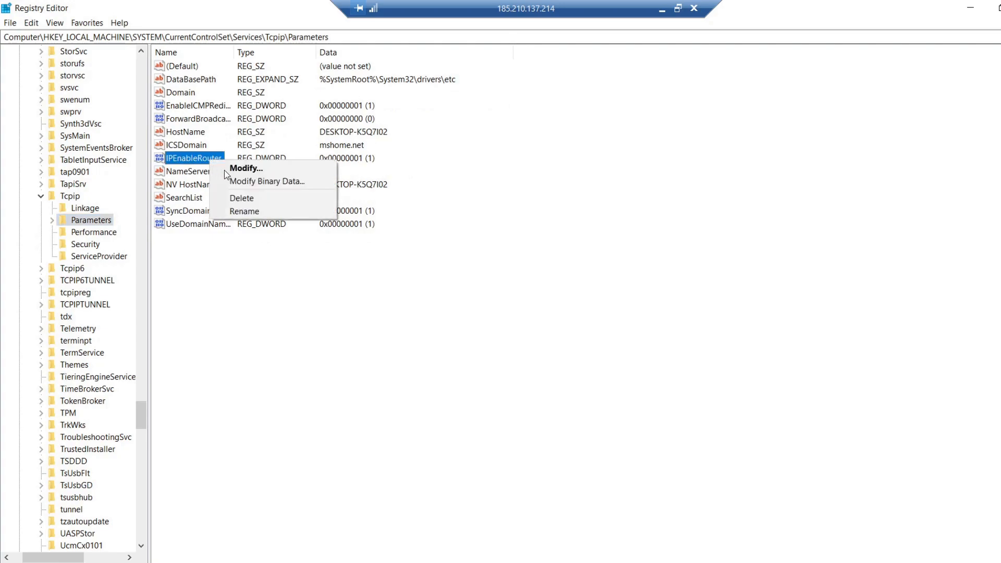
left_click(225, 168)
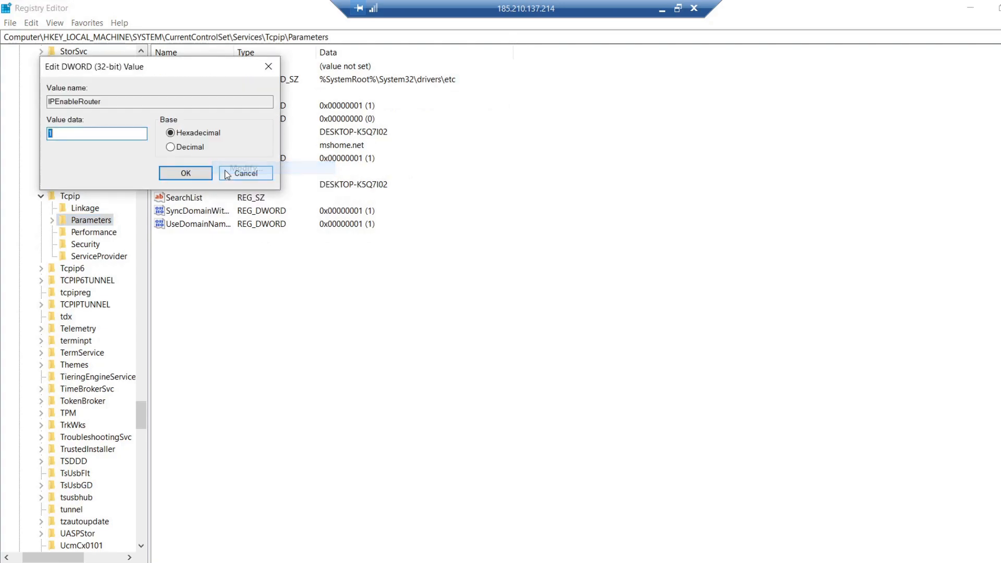
left_click(177, 149)
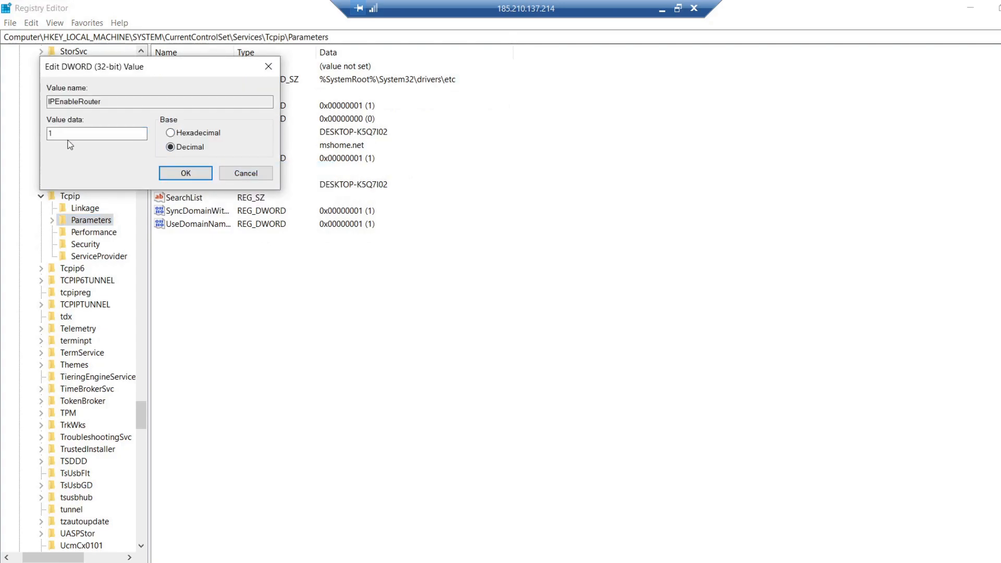
left_click(167, 176)
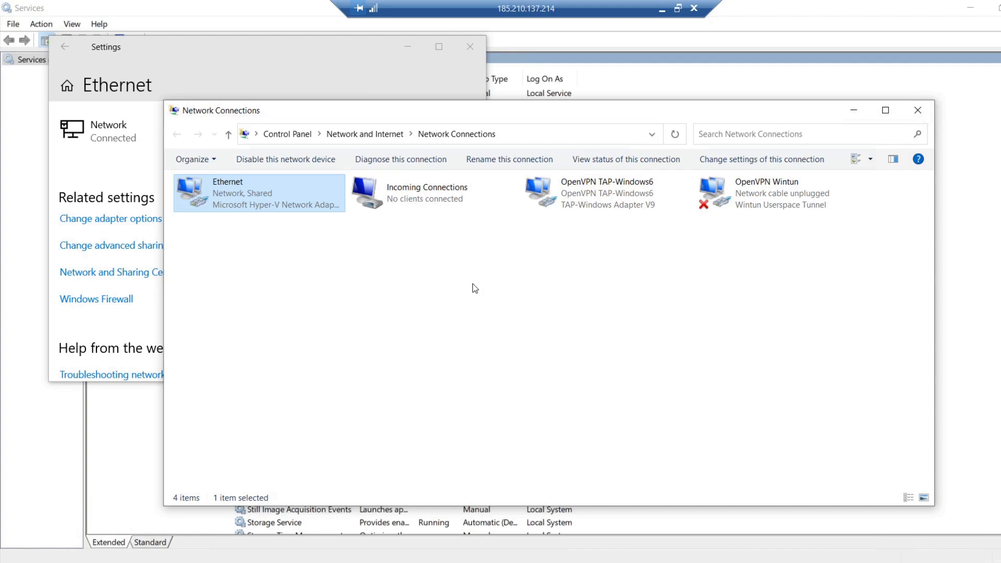
Step: Disconnect the OpenVPN server connection, connect it again, and dismiss the connection notification
left_click(911, 562)
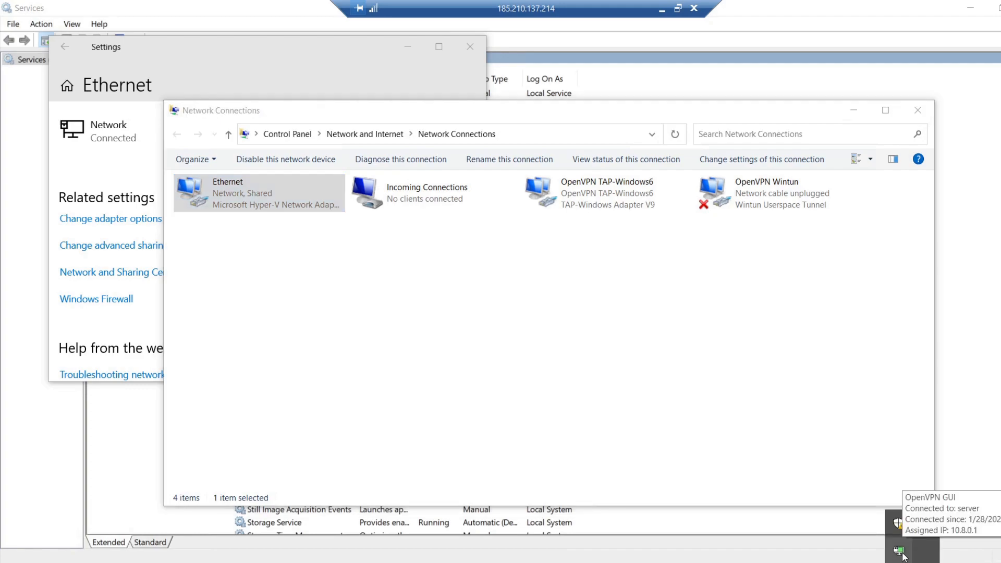
right_click(900, 551)
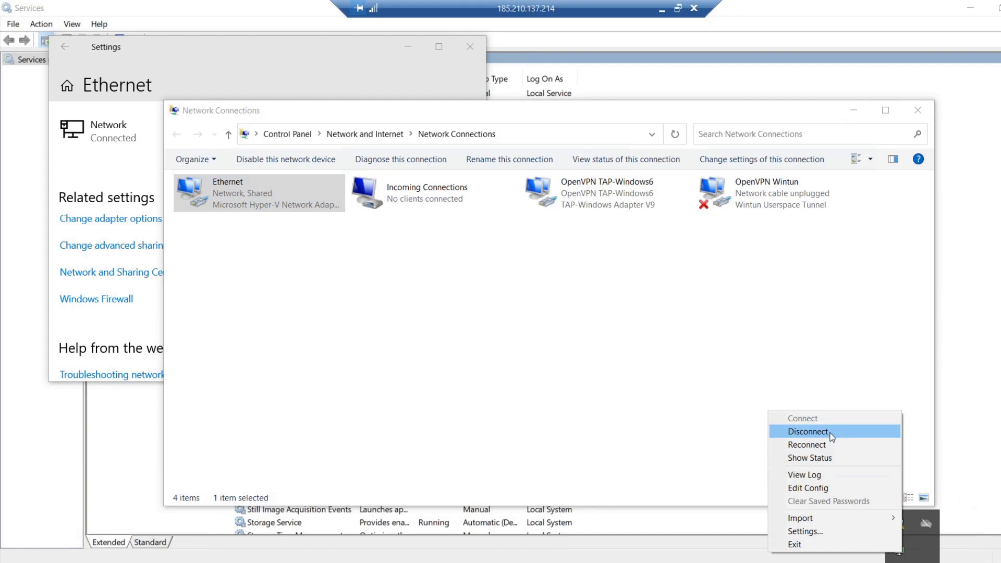
left_click(830, 433)
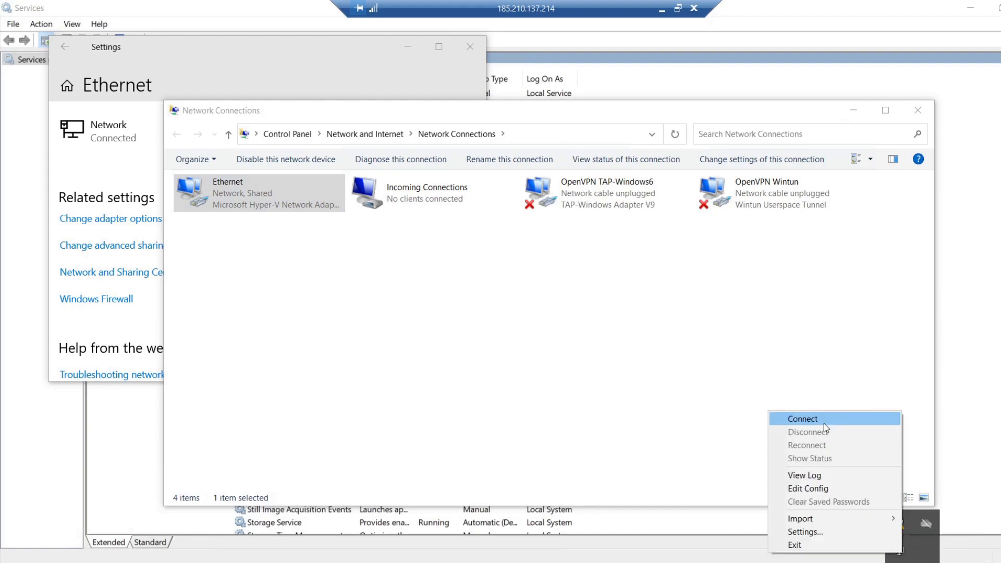
left_click(823, 421)
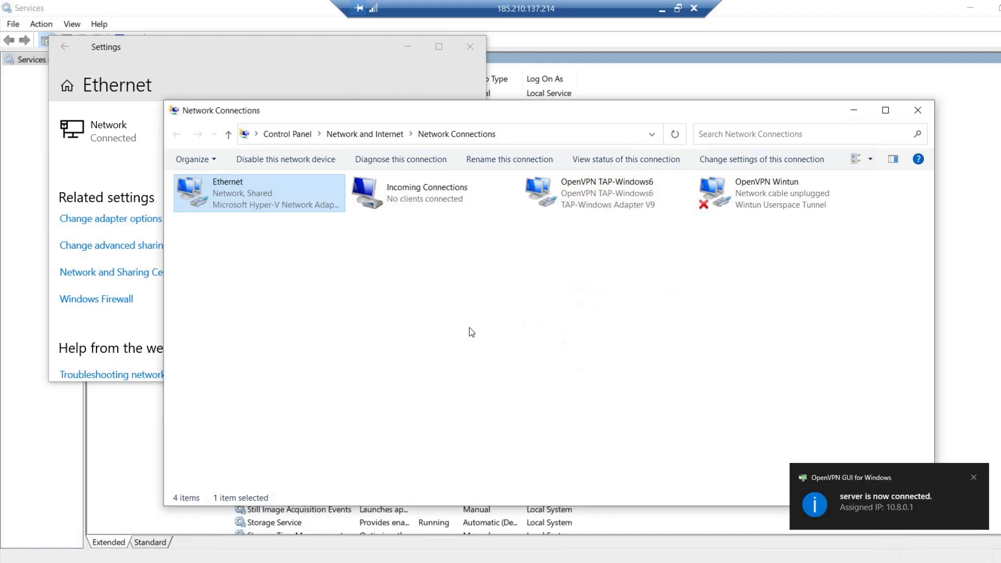
left_click(977, 479)
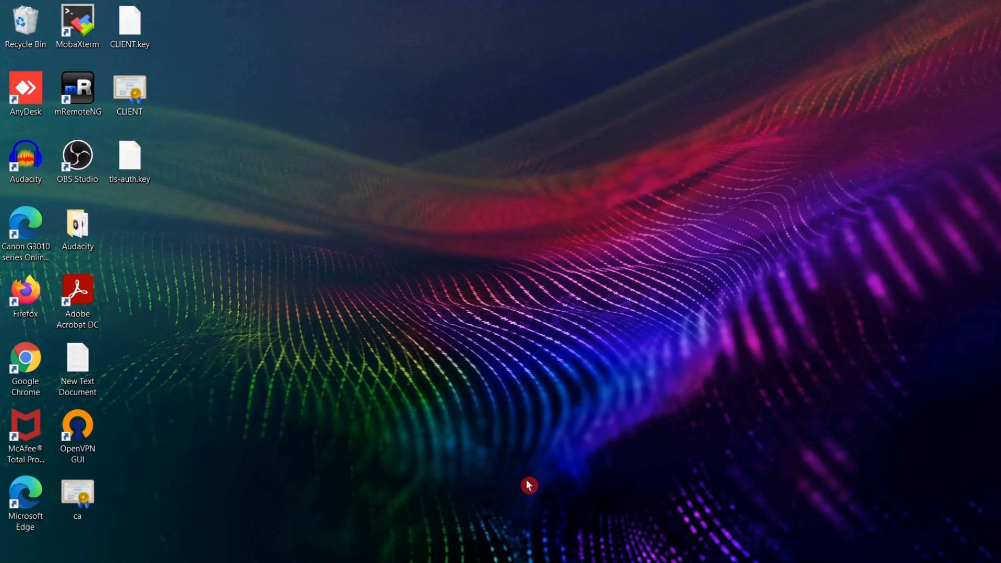
Step: Switch to the client computer's desktop and launch OpenVPN GUI
left_click(554, 562)
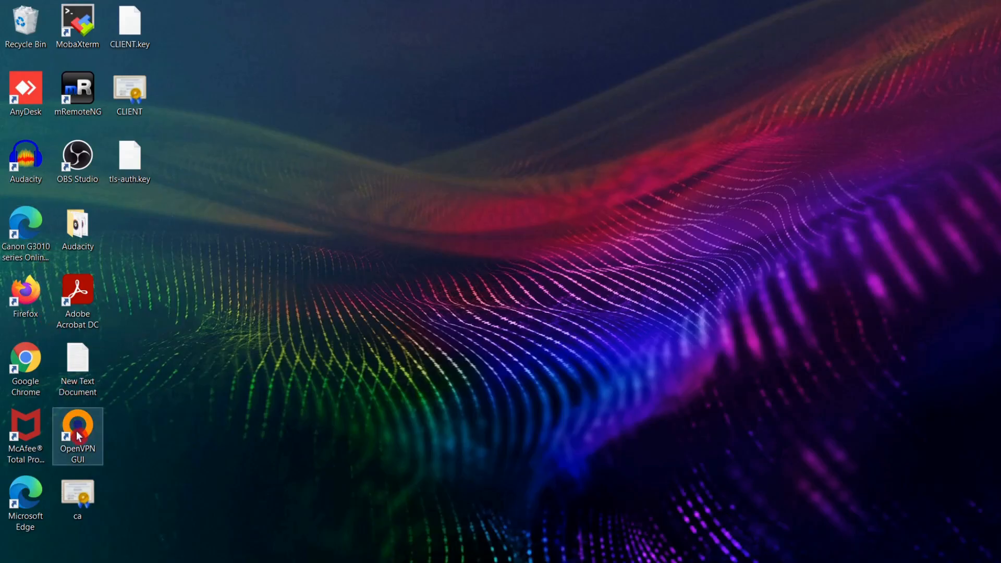
double_click(77, 436)
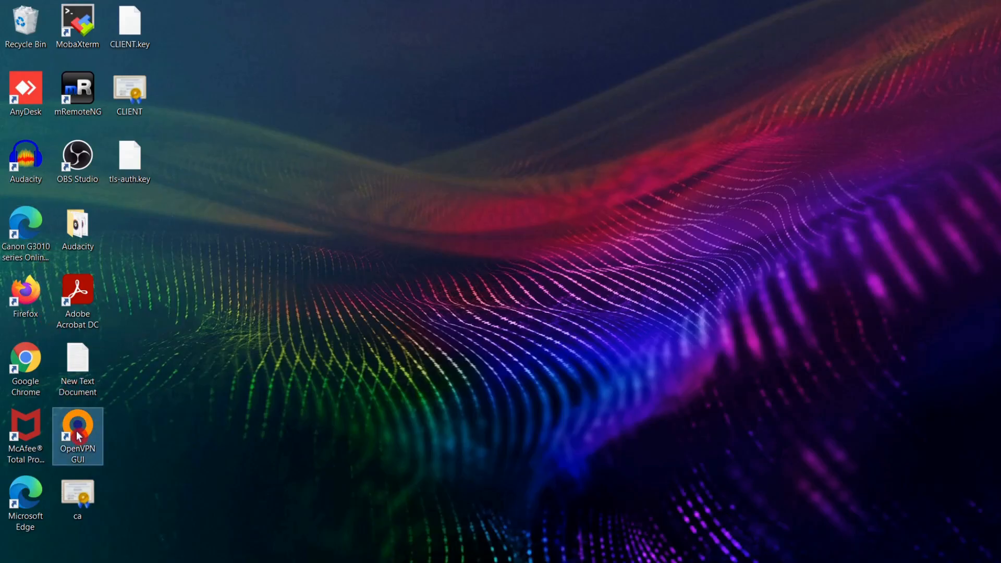
left_click(519, 337)
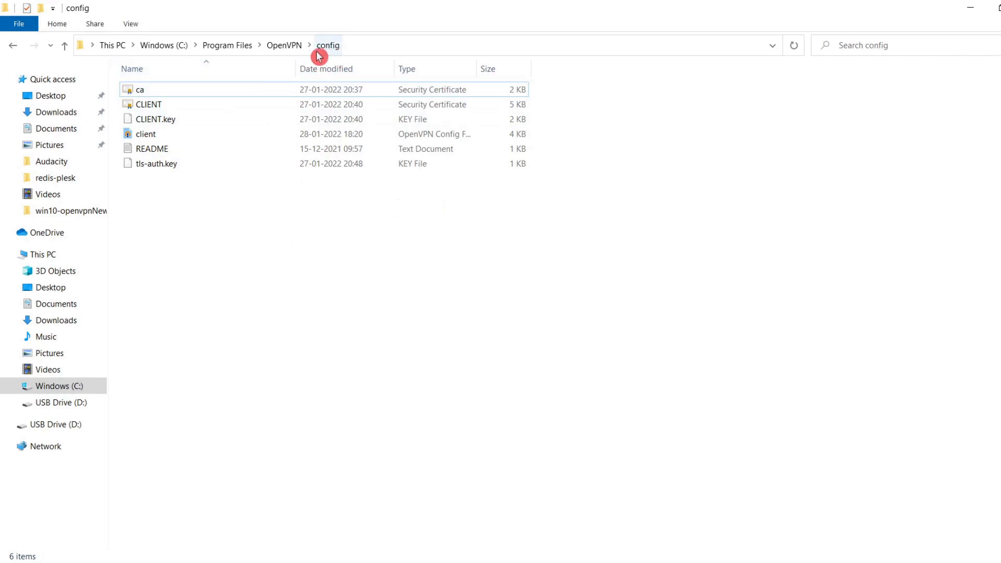
Step: Locate the sample client configuration file in OpenVPN's sample-config folder and review its available file actions
left_click(296, 51)
double_click(197, 213)
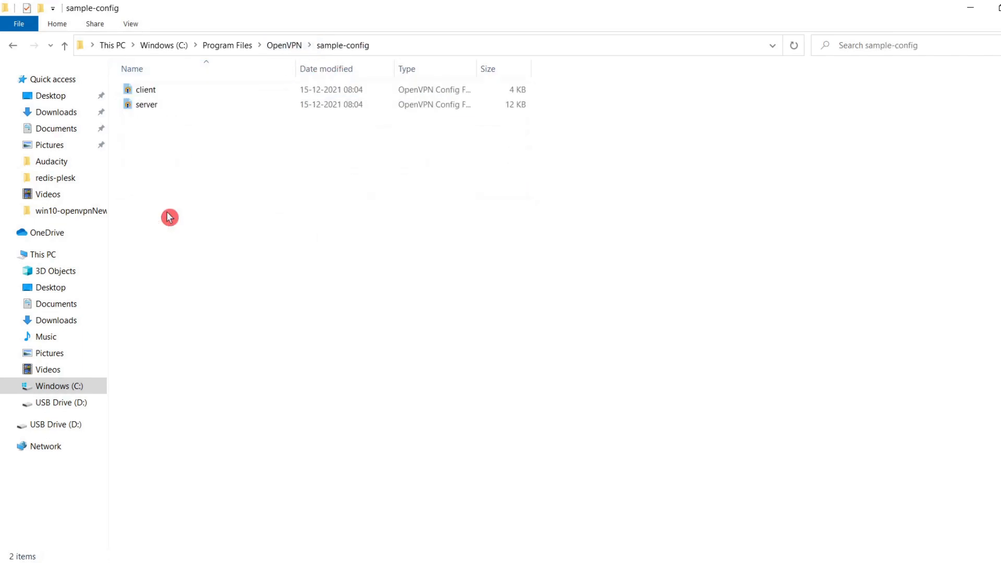
left_click(158, 94)
right_click(158, 95)
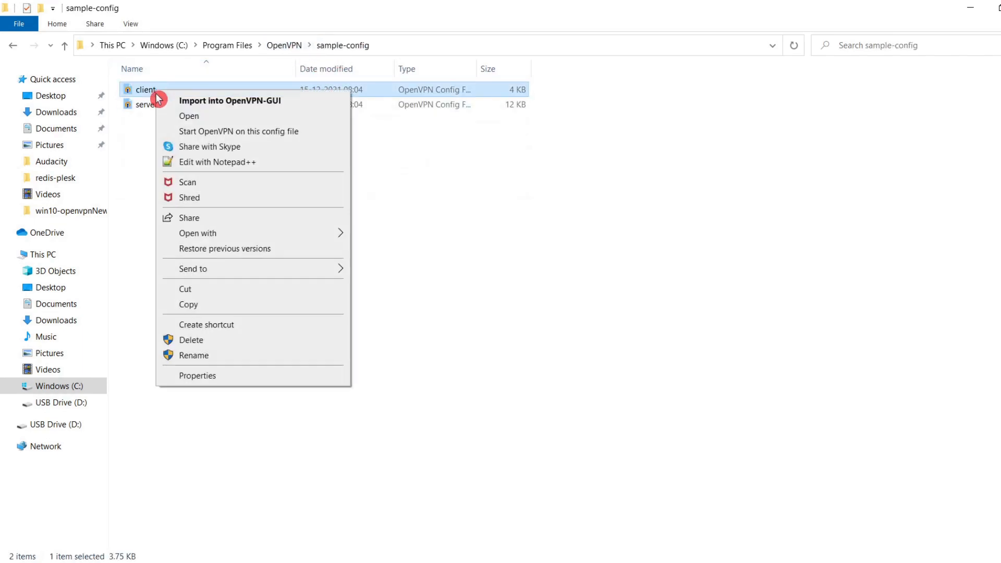
left_click(133, 179)
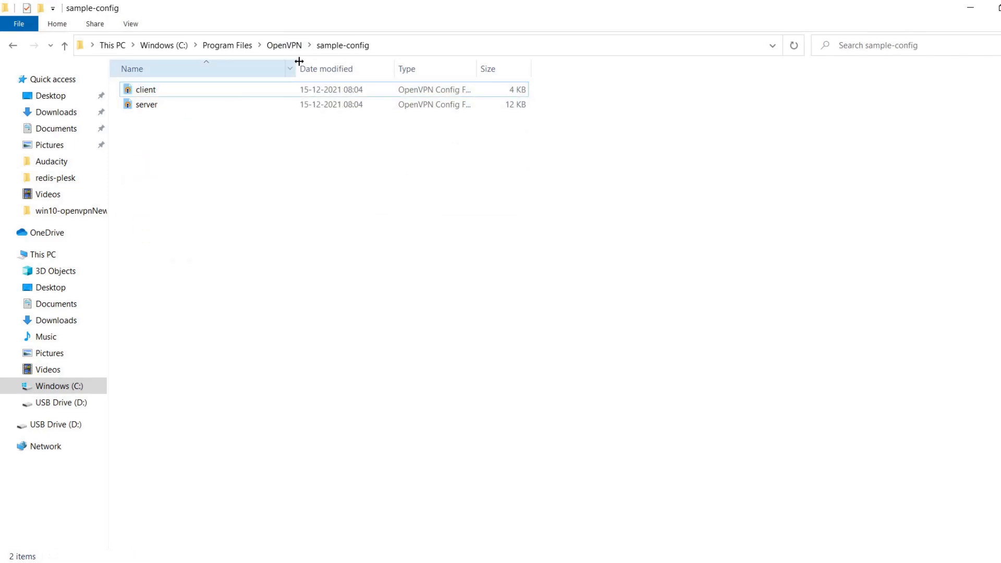
Step: Check OpenVPN's config folder for the client configuration, ca and CLIENT certificates, CLIENT.key and tls-auth.key
left_click(292, 47)
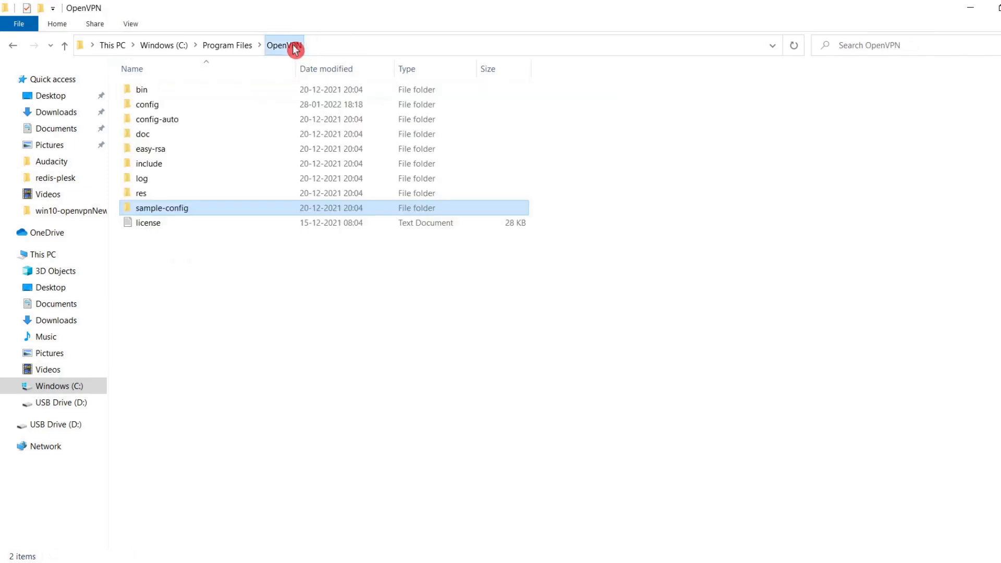
double_click(156, 105)
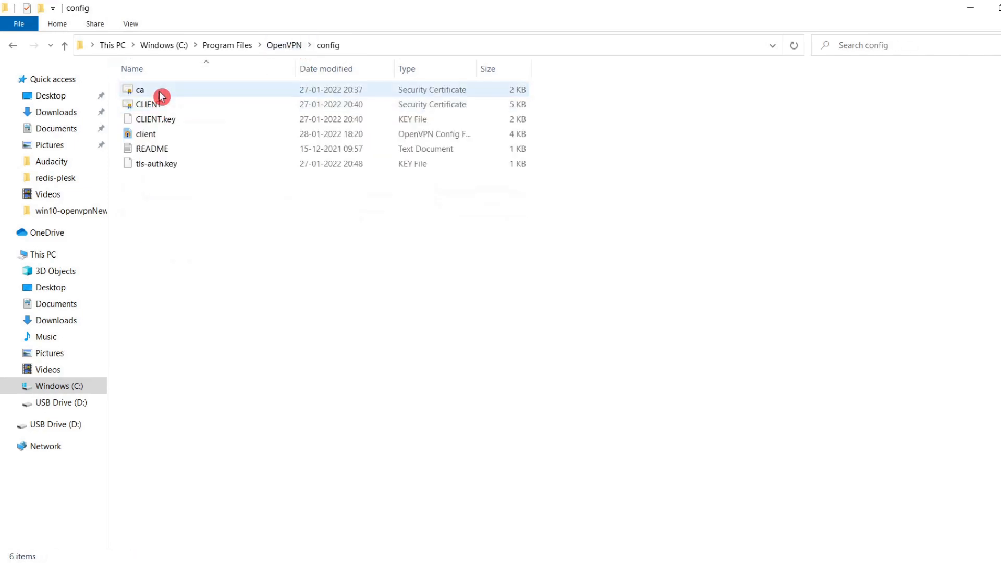
left_click(160, 135)
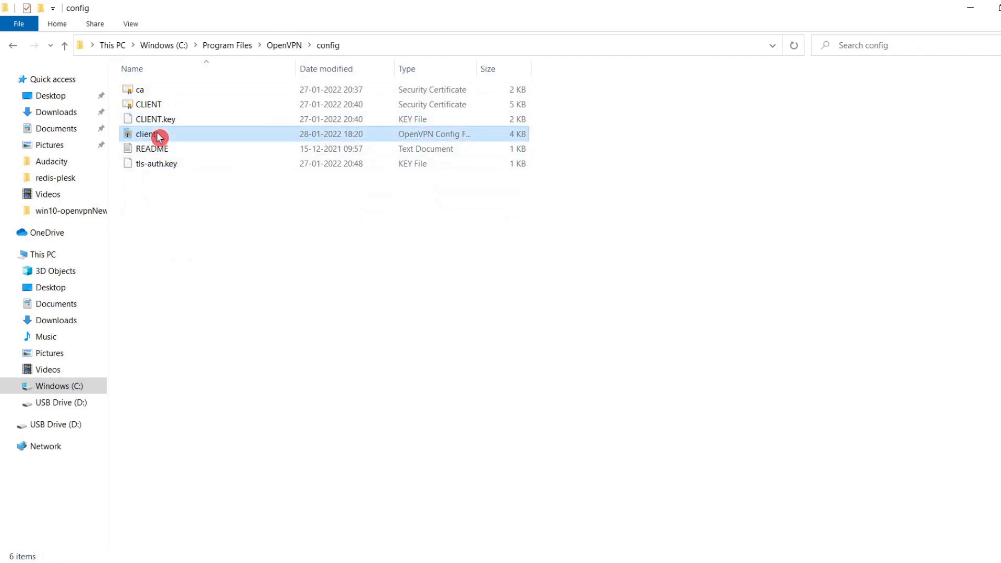
left_click(153, 94)
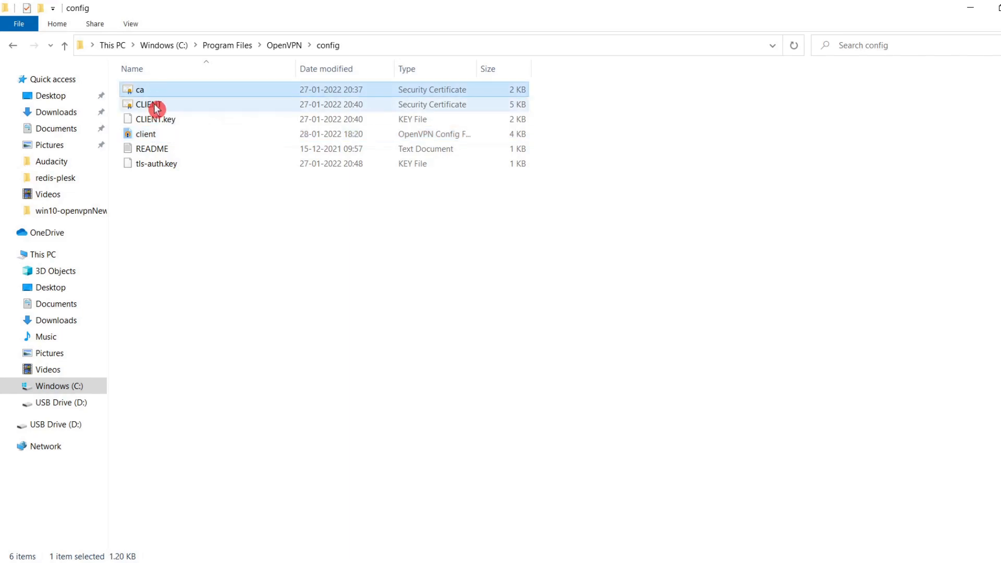
left_click(156, 106)
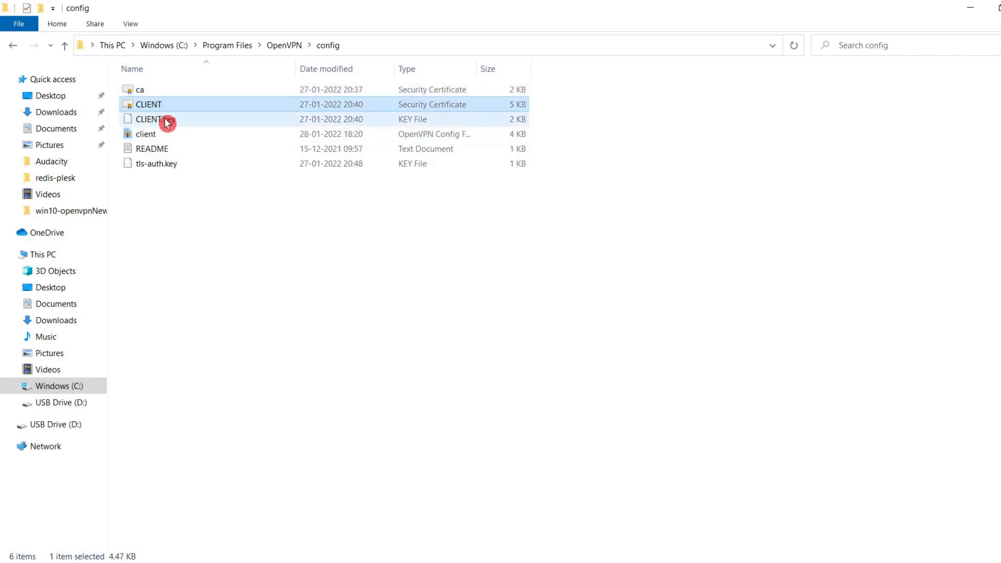
left_click(167, 121)
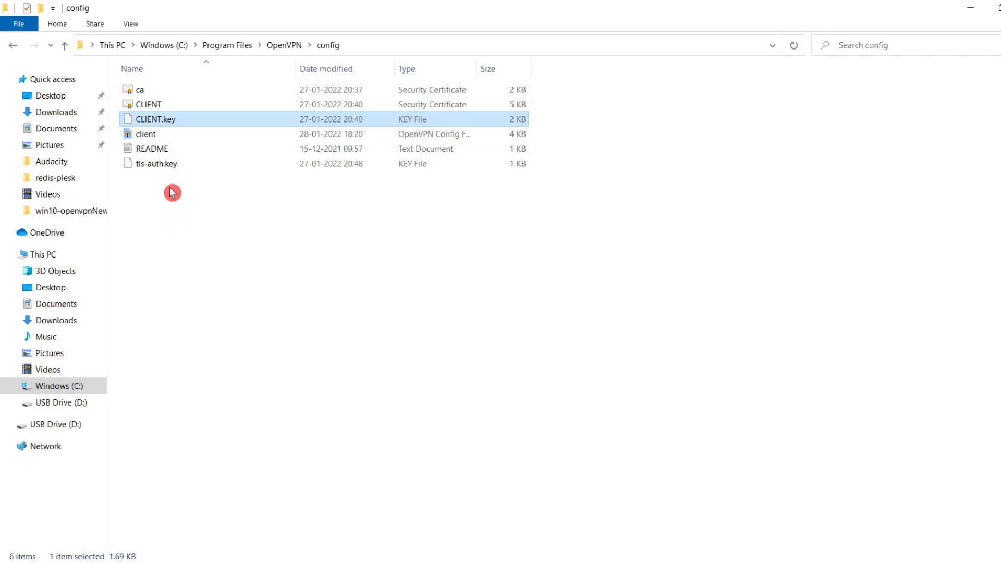
left_click(162, 165)
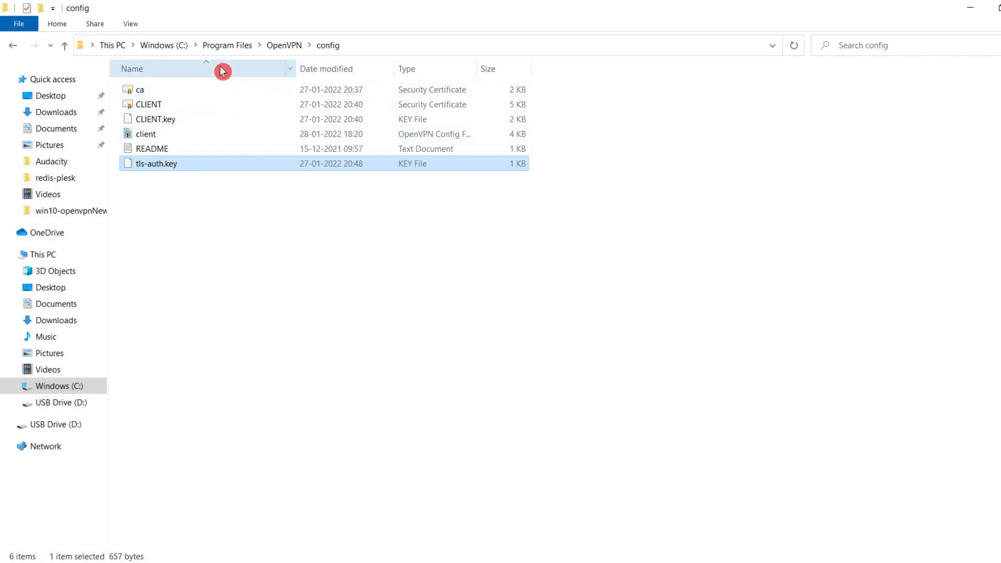
left_click(186, 205)
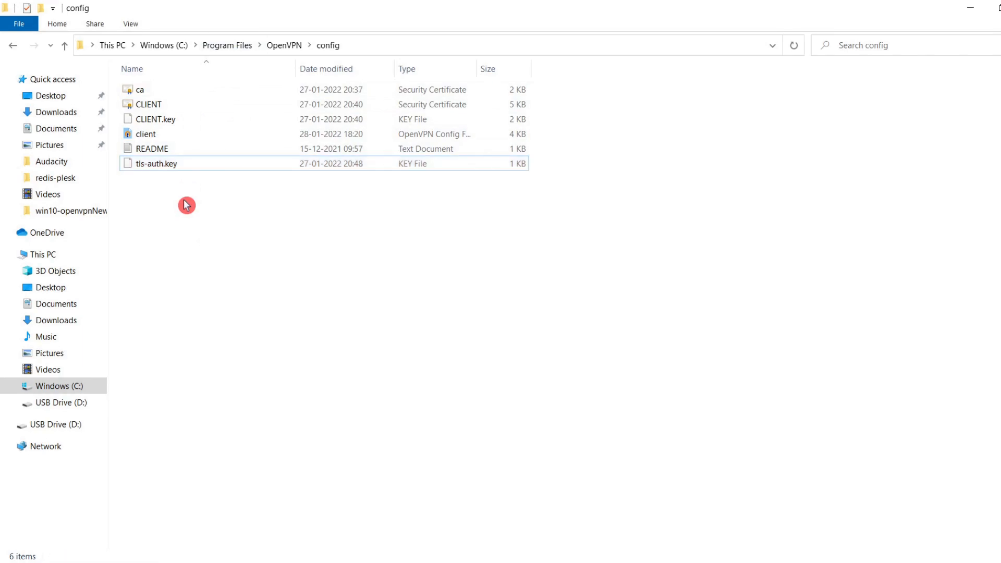
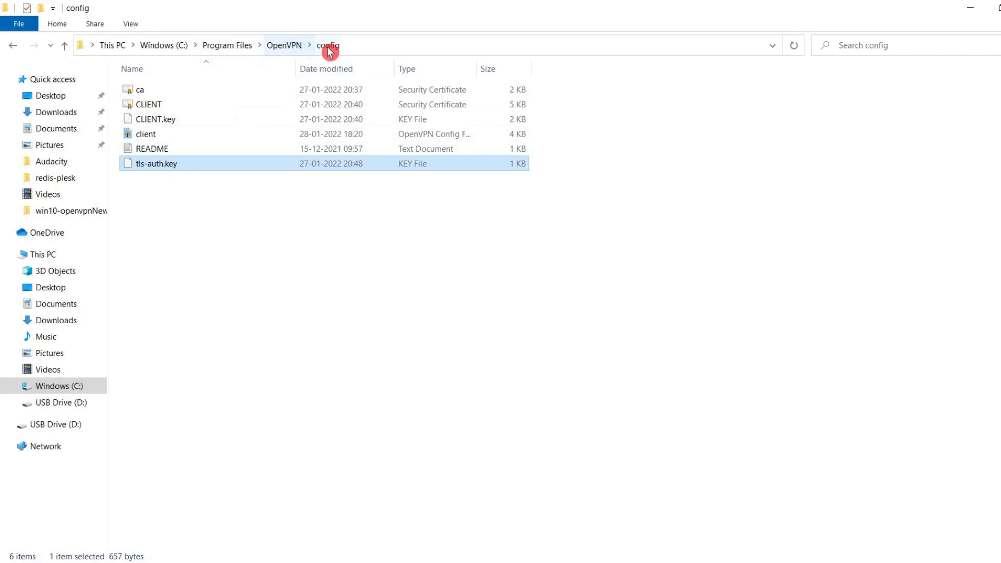
Step: Open the client configuration file from OpenVPN's config folder and examine its protocol setting and the remote server address and port line
left_click(242, 222)
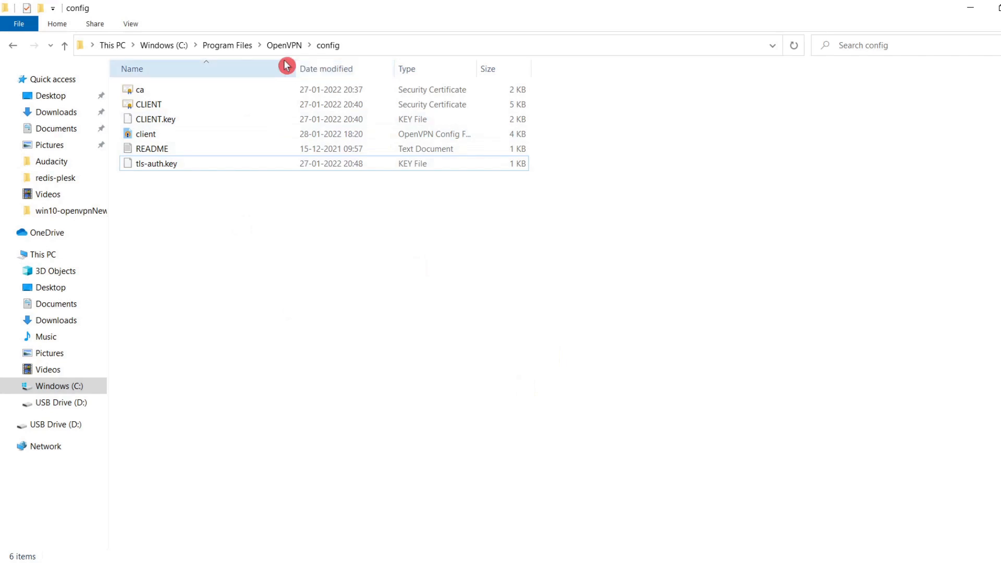
left_click(177, 137)
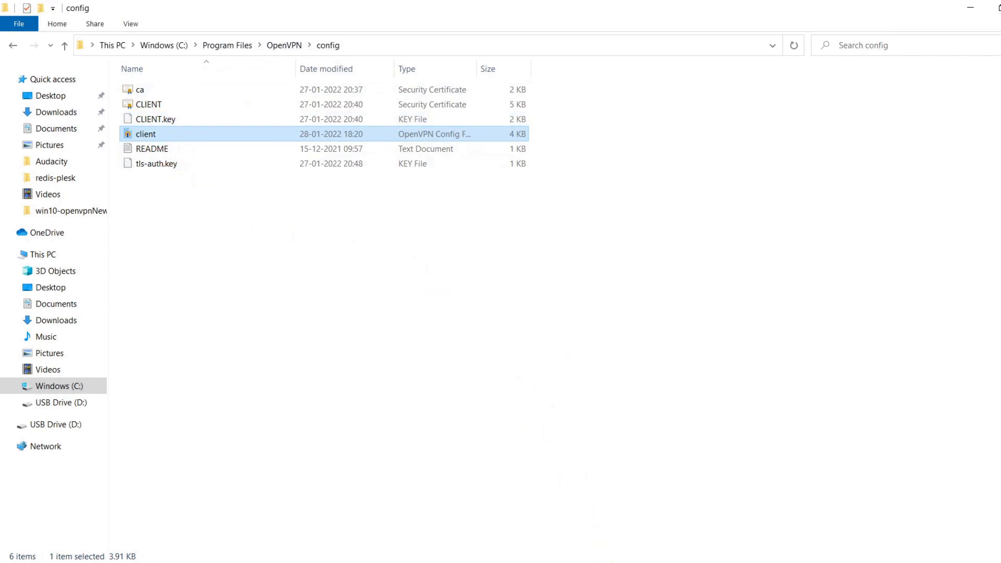
key("Return")
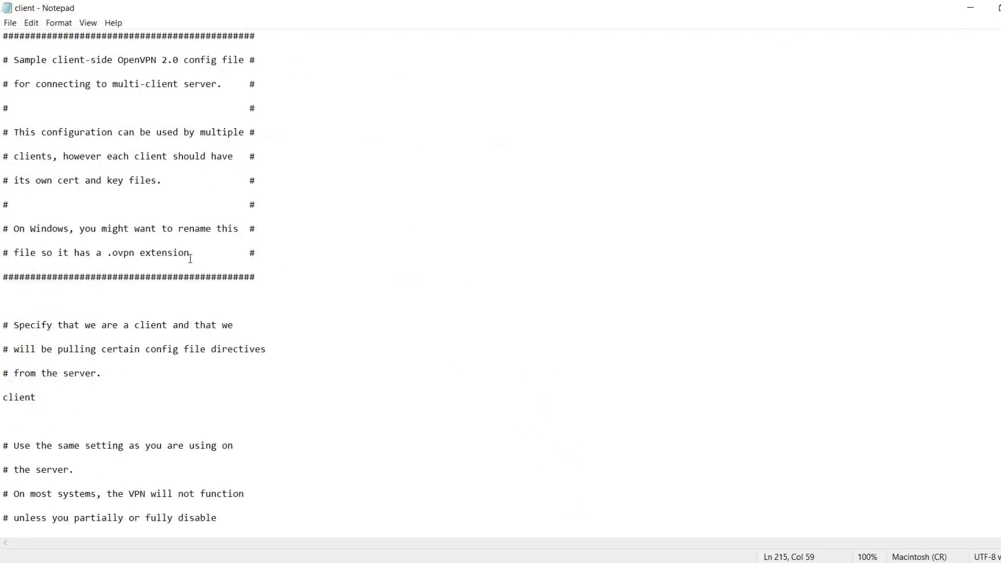
scroll(190, 260, "down", 6)
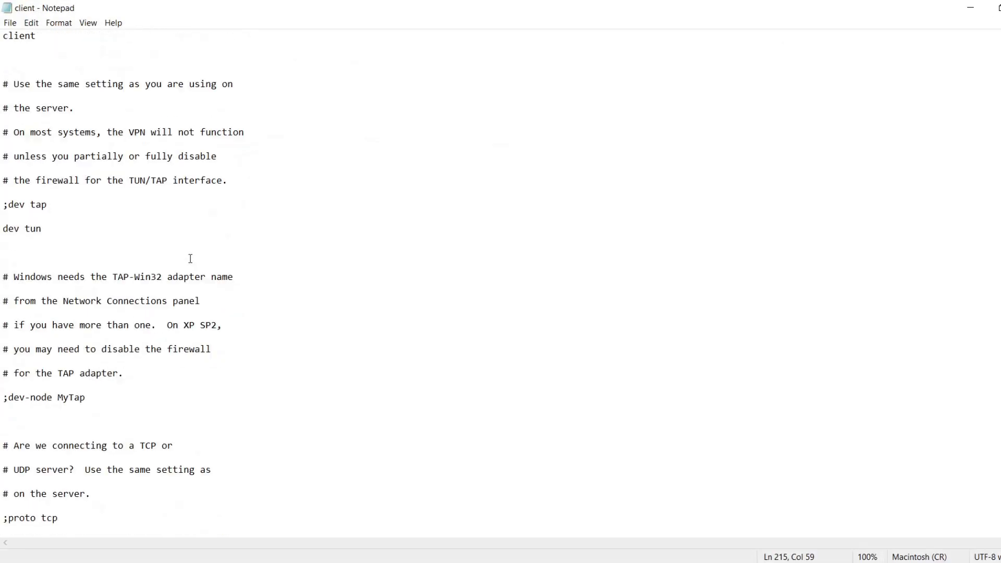
scroll(191, 259, "down", 2)
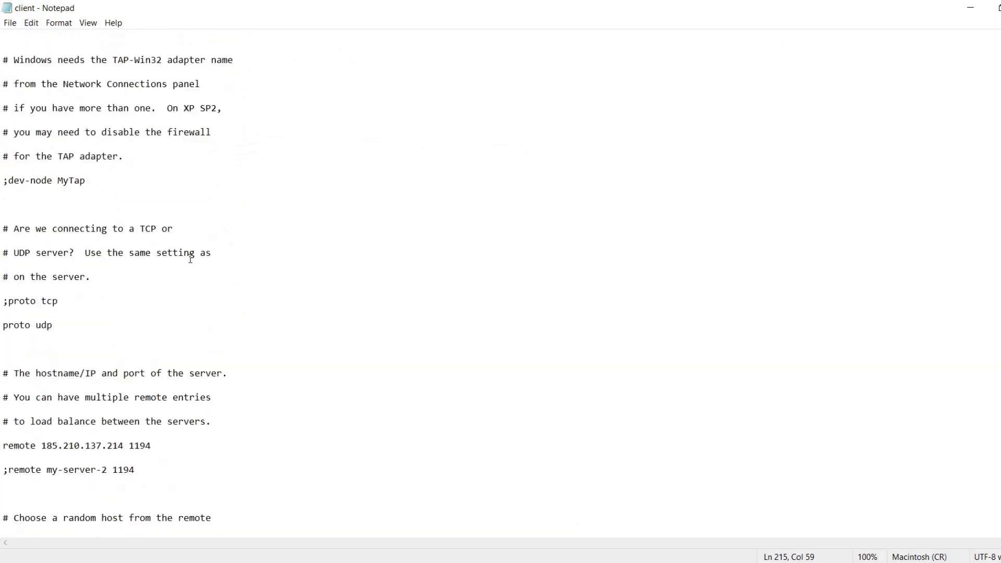
scroll(191, 259, "down", 3)
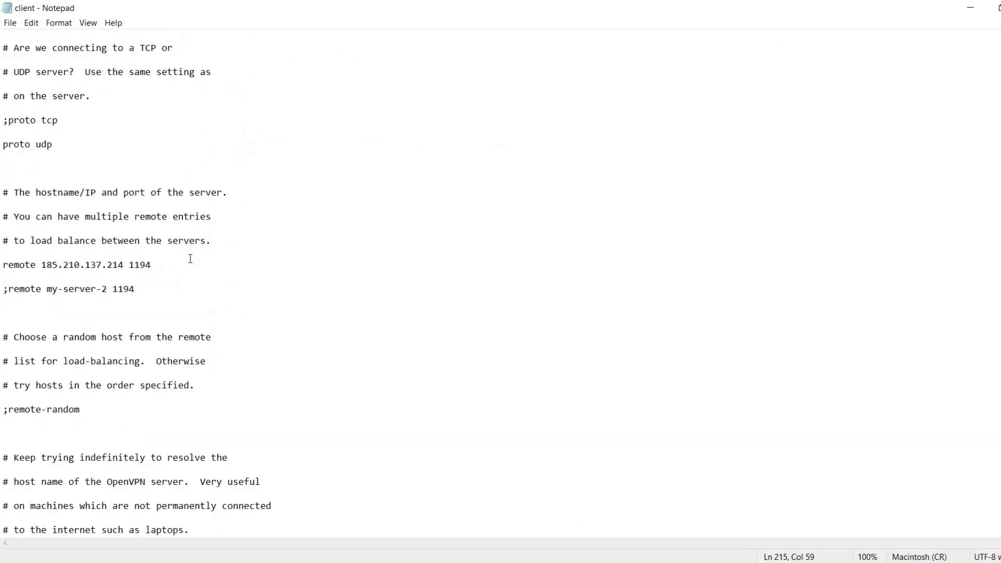
scroll(190, 259, "down", 1)
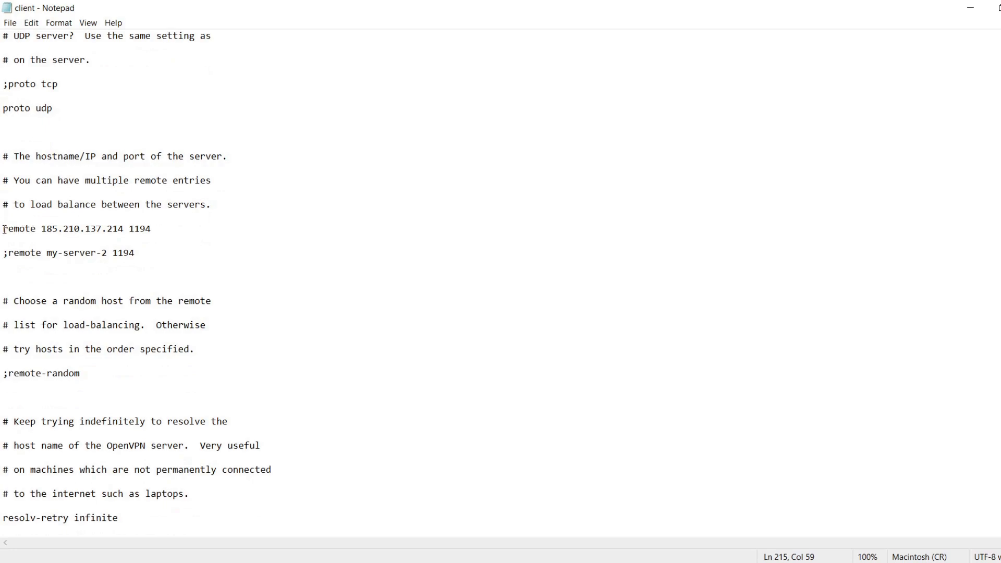
left_click_drag(3, 230, 150, 231)
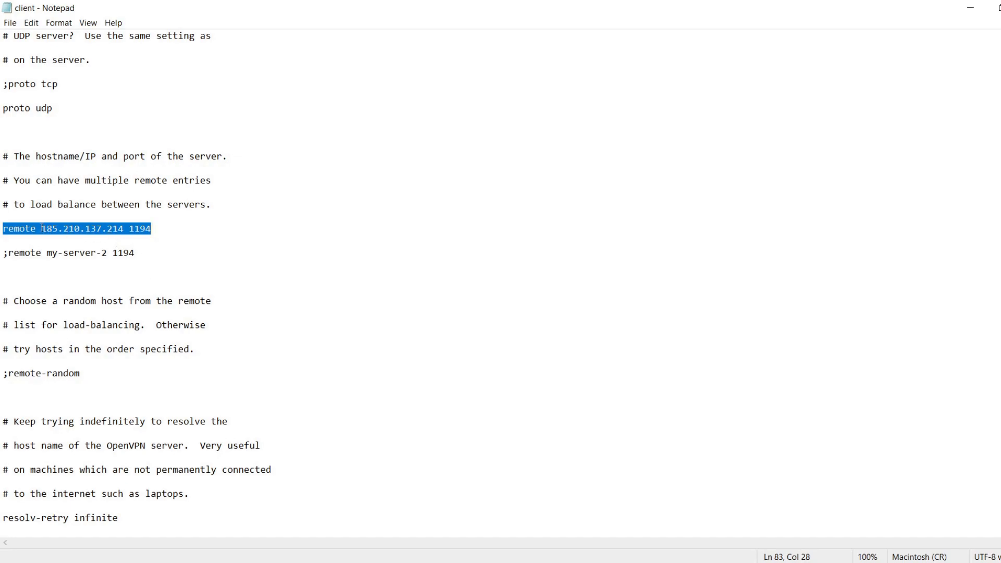
left_click_drag(41, 228, 153, 230)
left_click(153, 231)
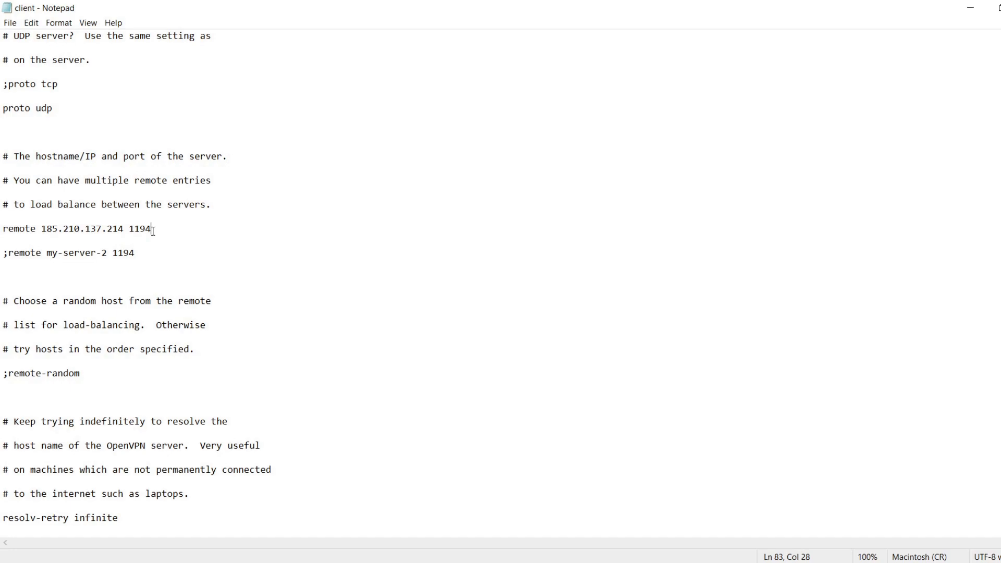
Step: Check the ca, cert and key file paths in the SSL/TLS section of the client configuration
scroll(153, 231, "down", 20)
left_click_drag(2, 216, 260, 212)
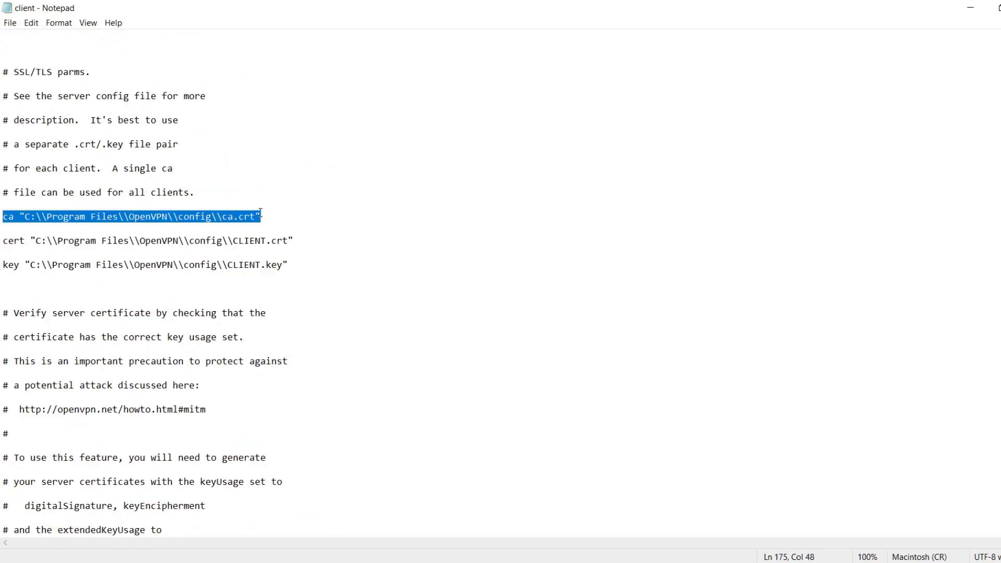
left_click(267, 220)
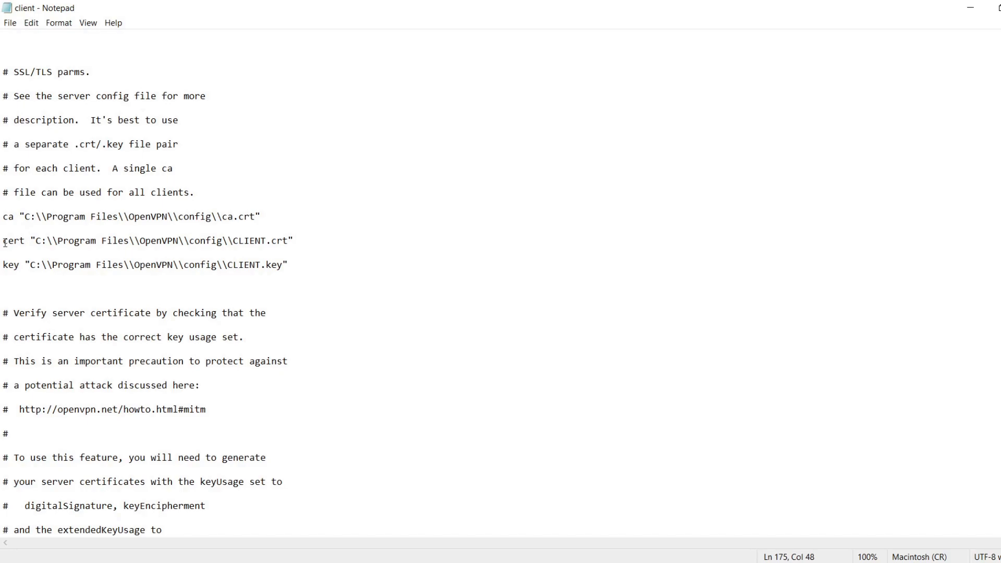
left_click_drag(4, 242, 295, 240)
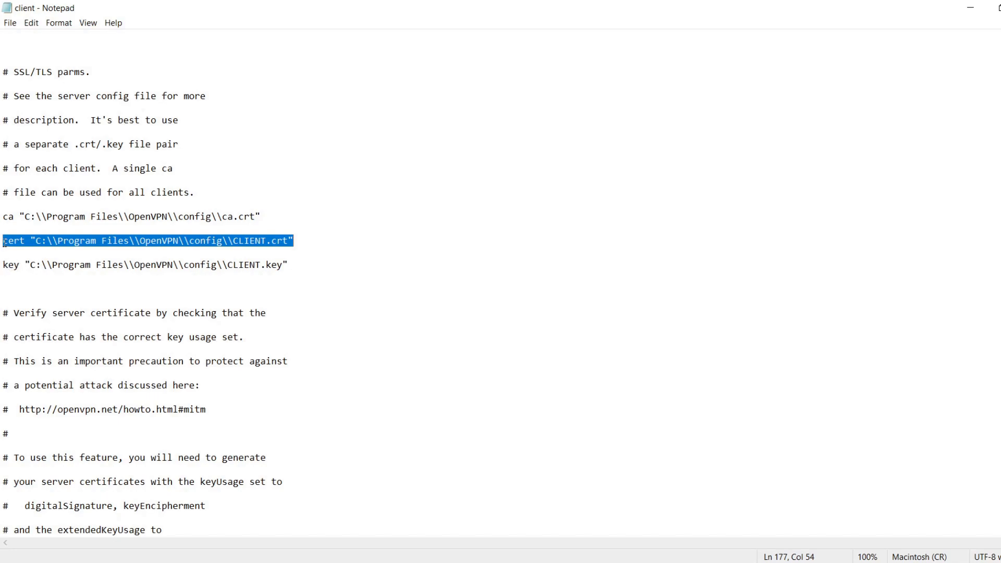
left_click_drag(2, 264, 290, 264)
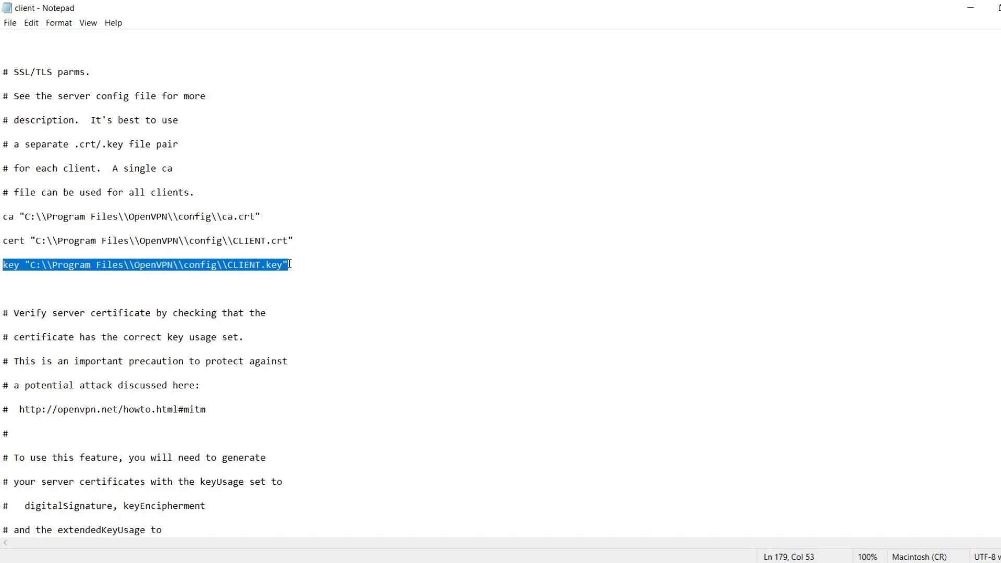
left_click(290, 264)
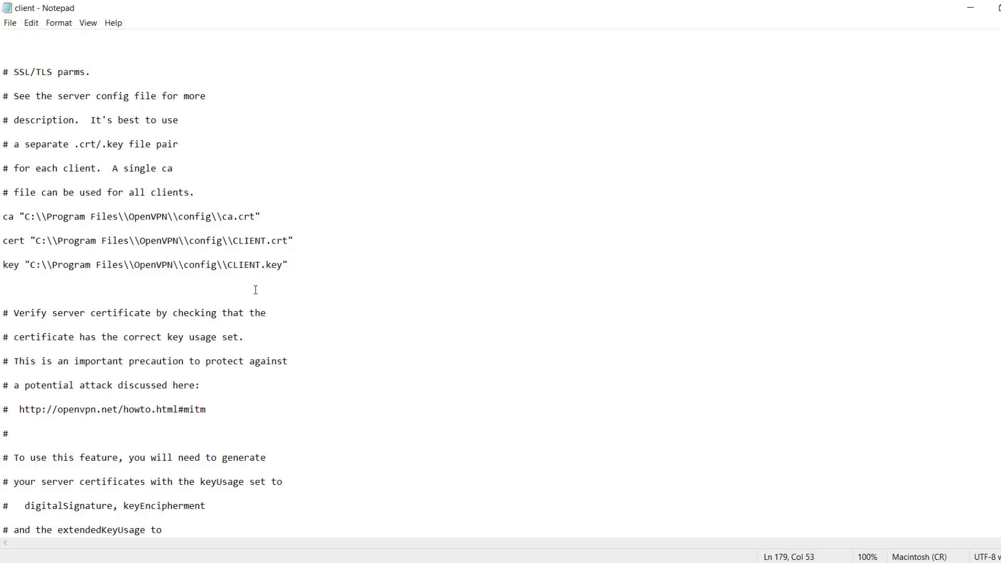
scroll(255, 290, "down", 2)
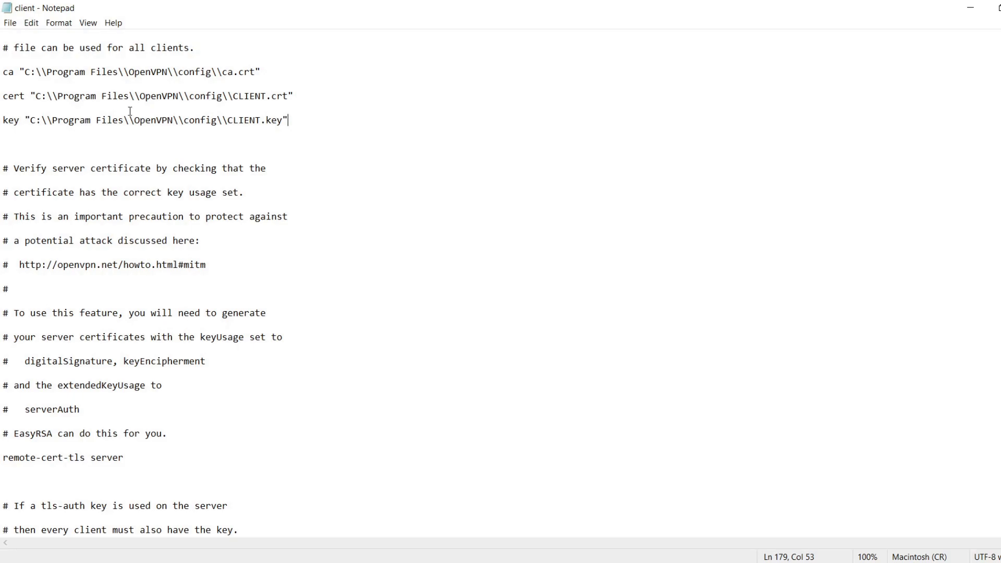
left_click_drag(2, 120, 289, 123)
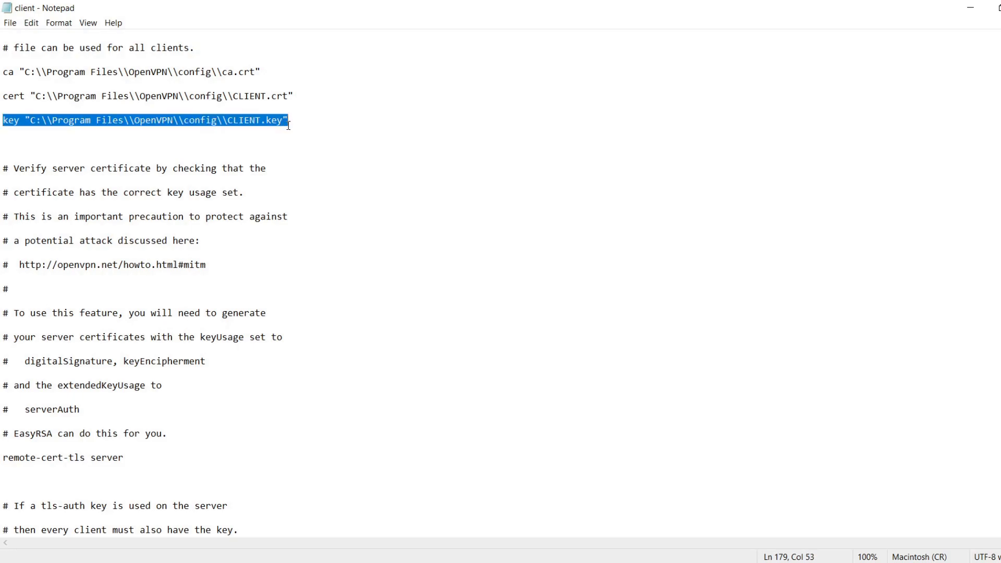
left_click(265, 169)
Step: Check the remote-cert-tls server line and the tls-auth key path with its direction parameter in the client configuration
scroll(176, 249, "down", 3)
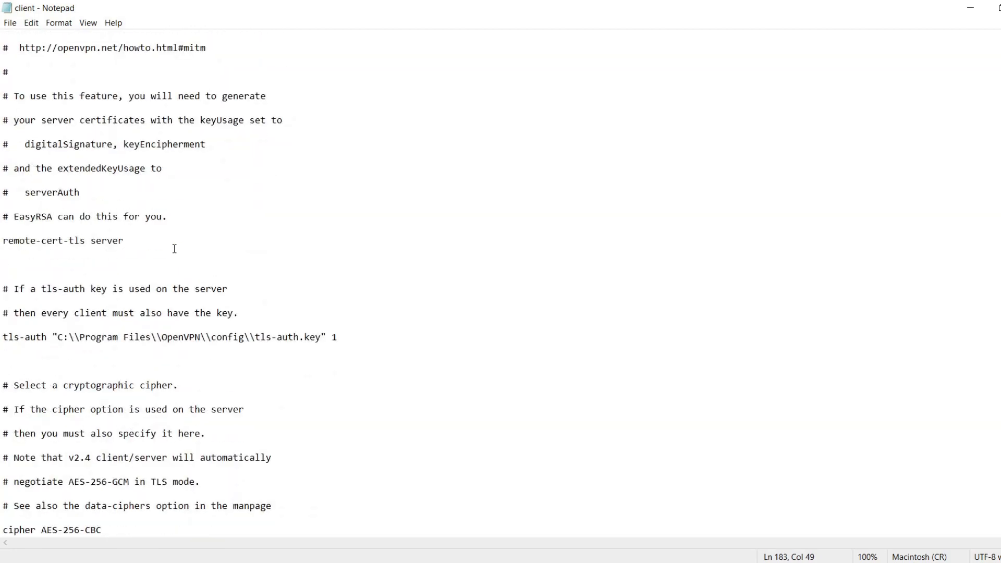
scroll(175, 249, "down", 1)
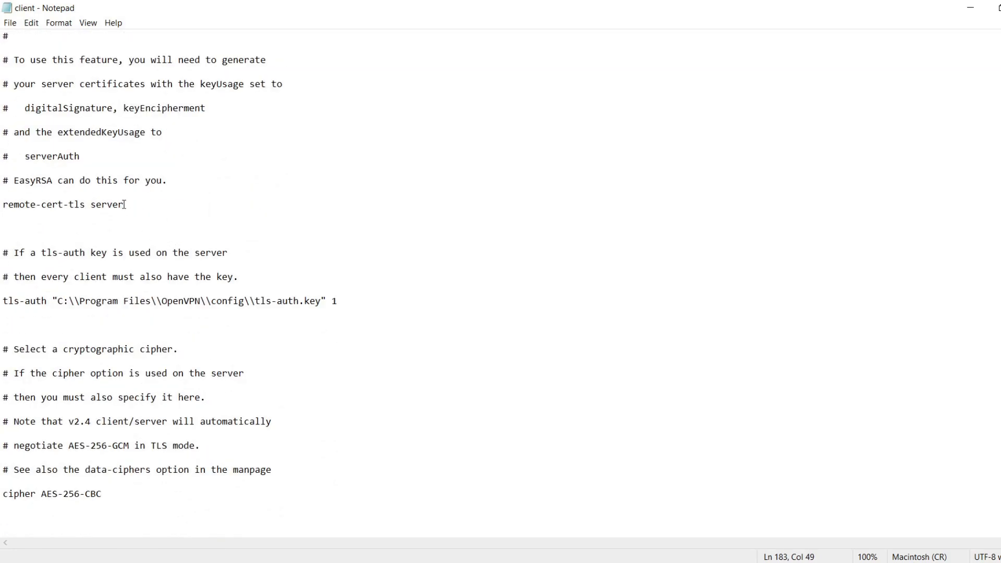
left_click_drag(125, 204, 3, 204)
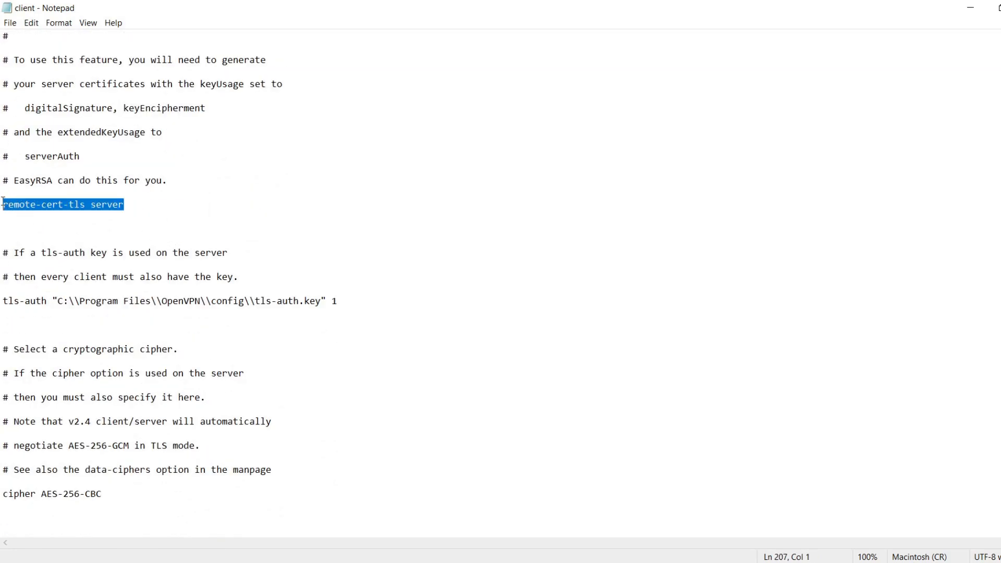
left_click(129, 206)
scroll(129, 206, "down", 2)
left_click_drag(3, 193, 337, 194)
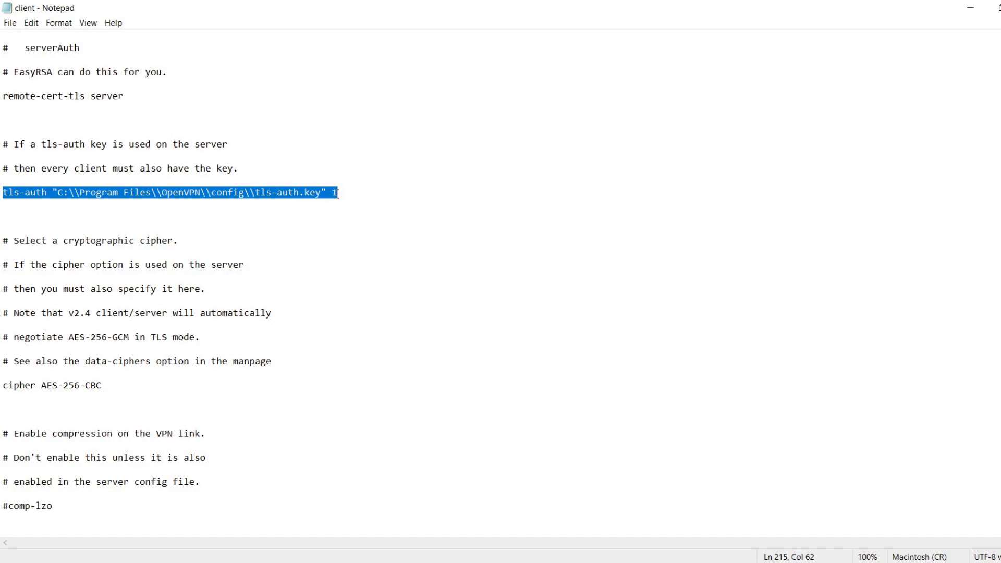
left_click(329, 192)
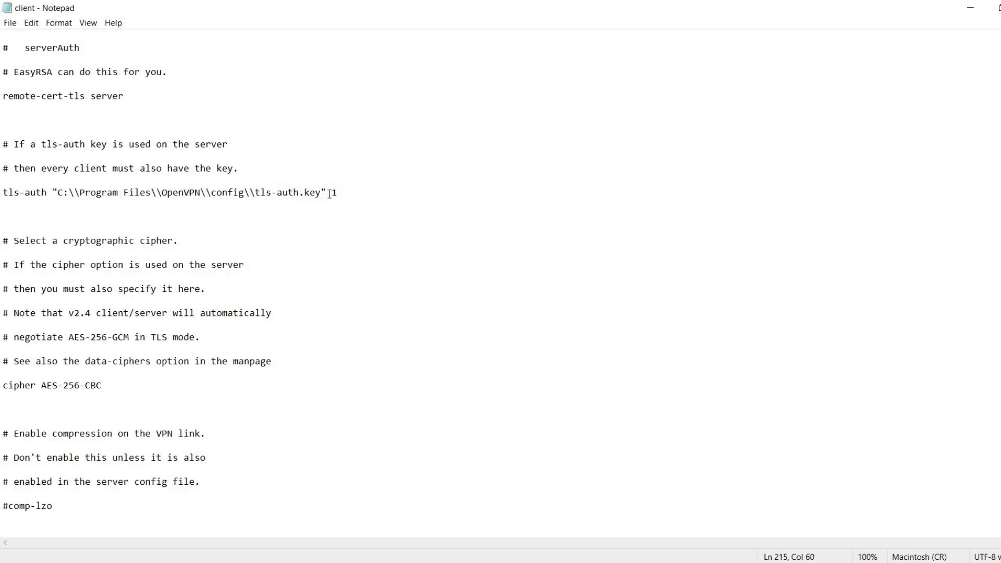
left_click_drag(329, 194, 337, 194)
left_click(339, 196)
Step: Check the cipher line in the client configuration and return to the config folder
scroll(208, 235, "down", 4)
left_click_drag(103, 240, 4, 241)
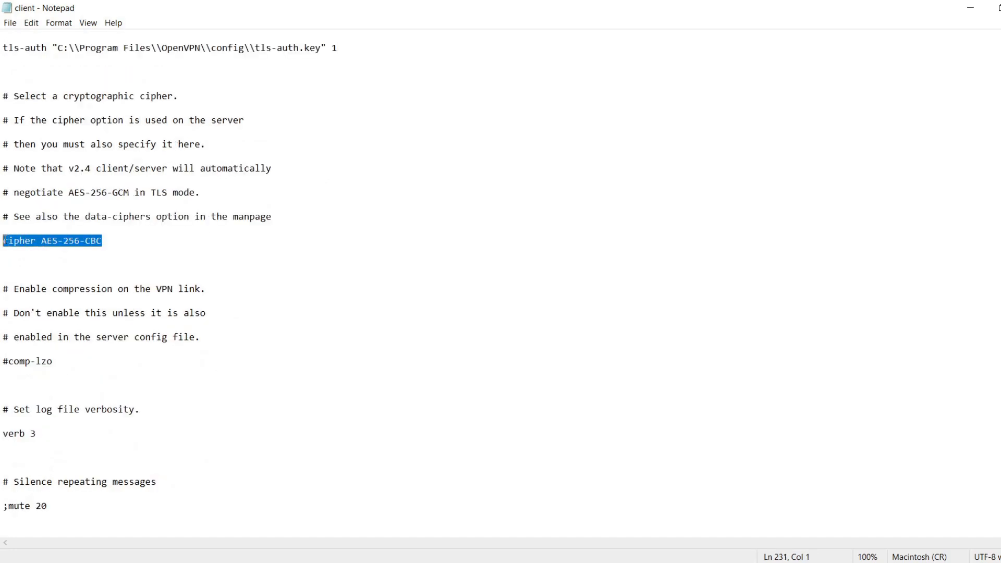
left_click(103, 241)
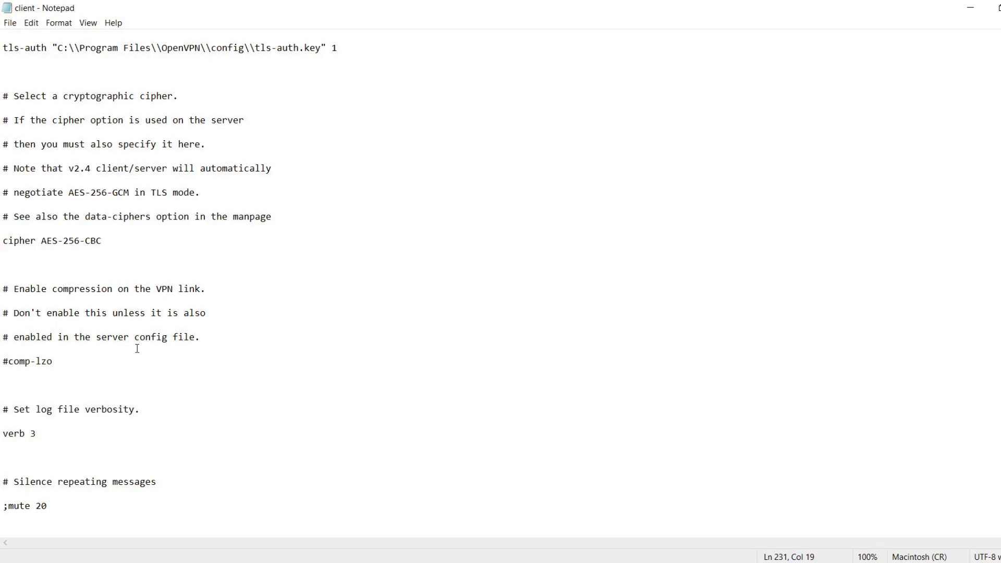
left_click(962, 12)
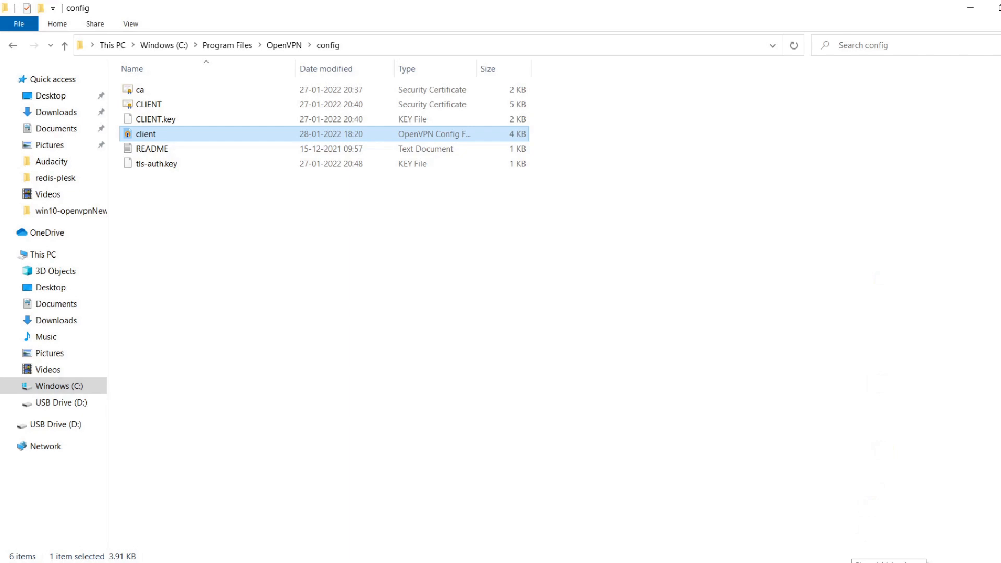
Step: Connect the client VPN connection through OpenVPN GUI
left_click(851, 562)
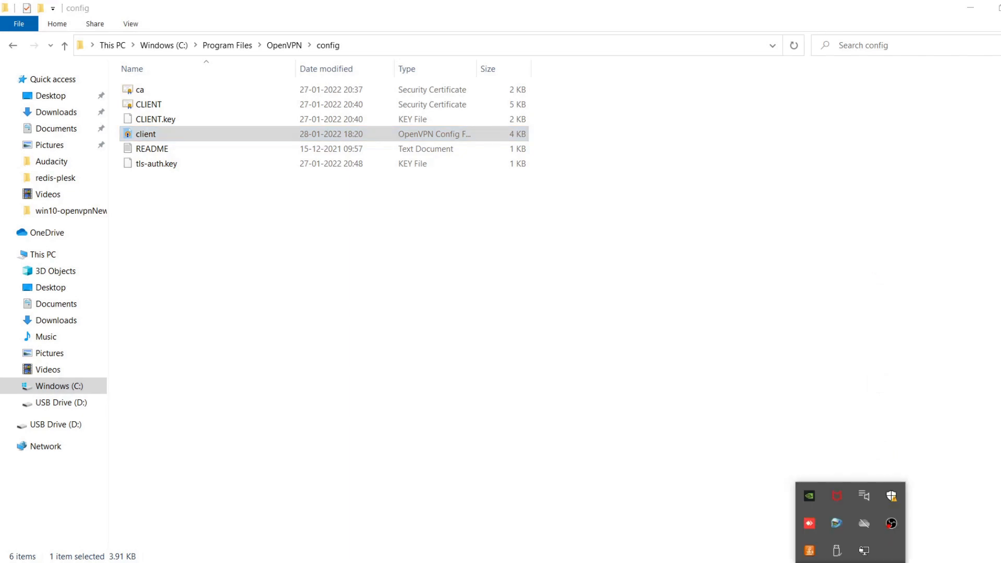
right_click(865, 552)
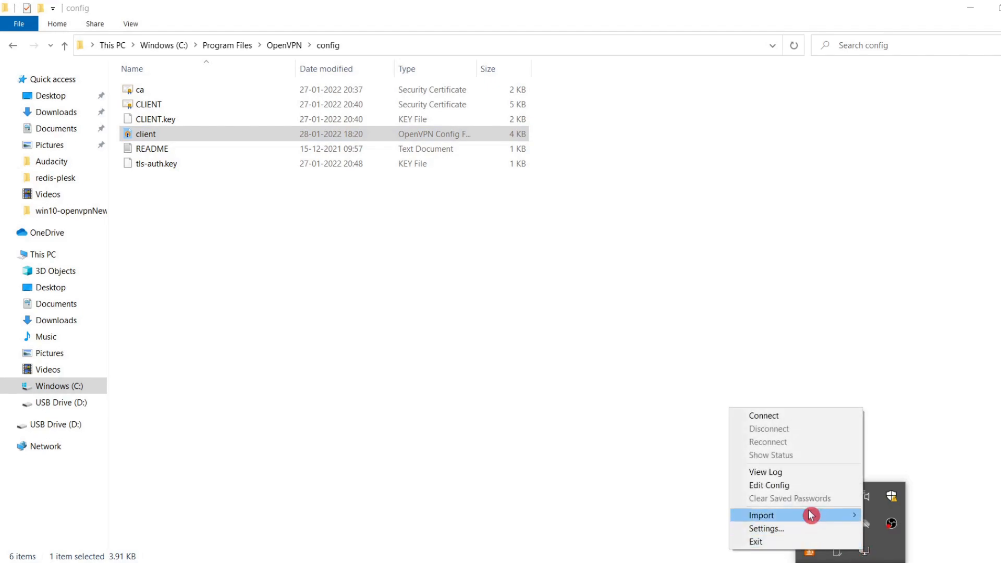
left_click(775, 422)
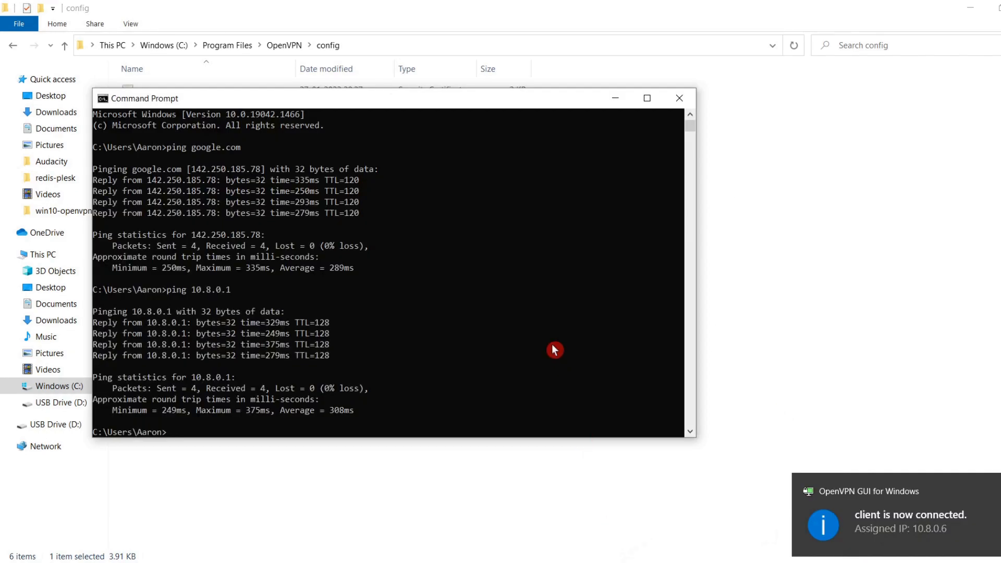
Step: Test the VPN tunnel and internet access from Command Prompt by pinging 10.8.0.1 and google.com
type("ping 10.8.0.1")
key("Return")
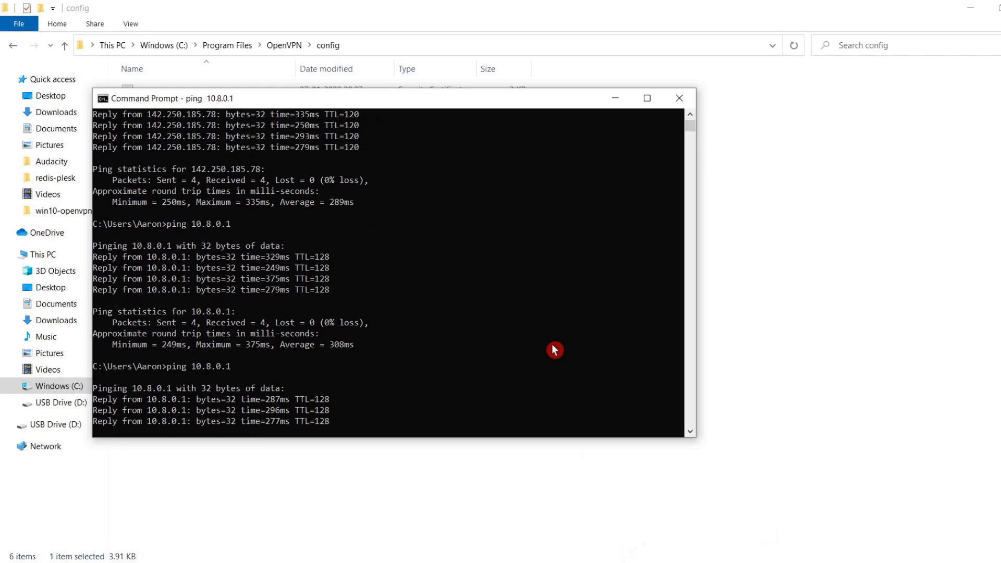
type("ping google.com")
key("Return")
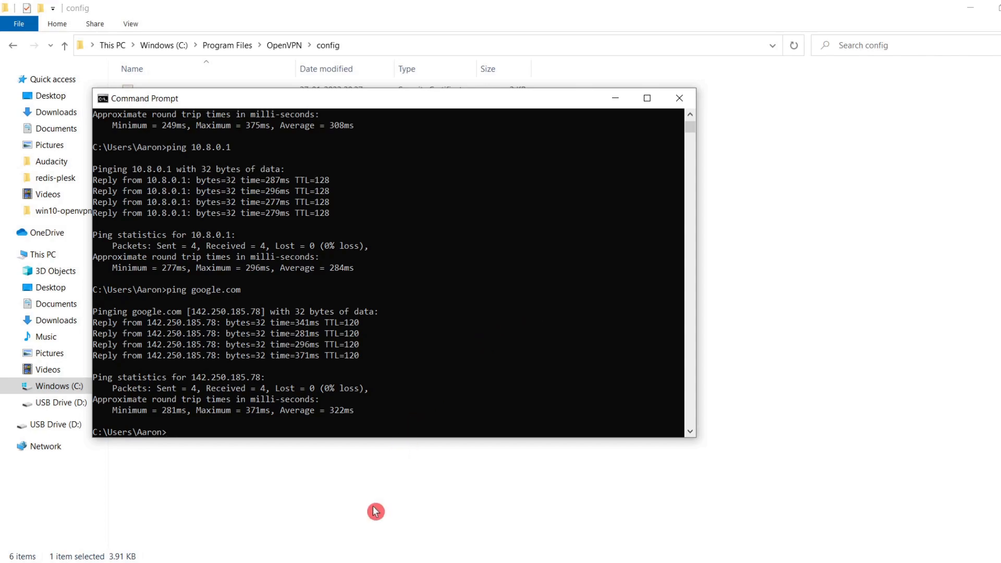
Step: Switch to the Edge browser and rerun the Bing search "what is my ip" to check the public IP address
left_click(330, 558)
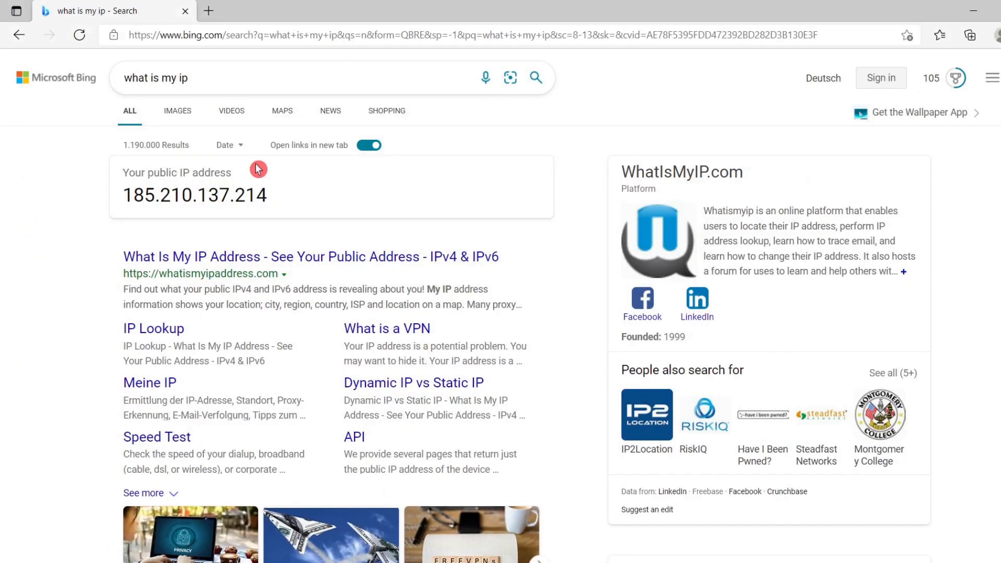
left_click(260, 82)
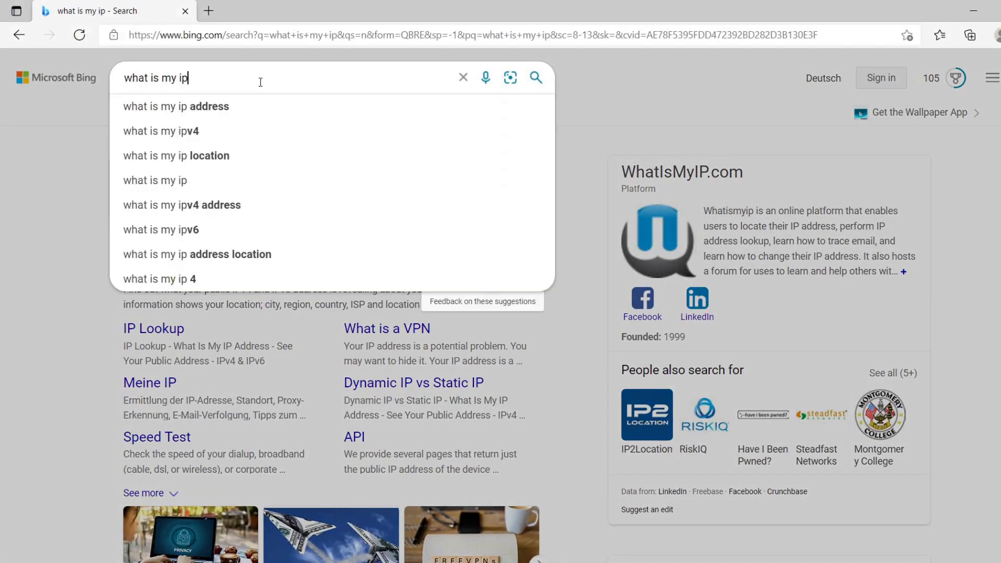
key("Return")
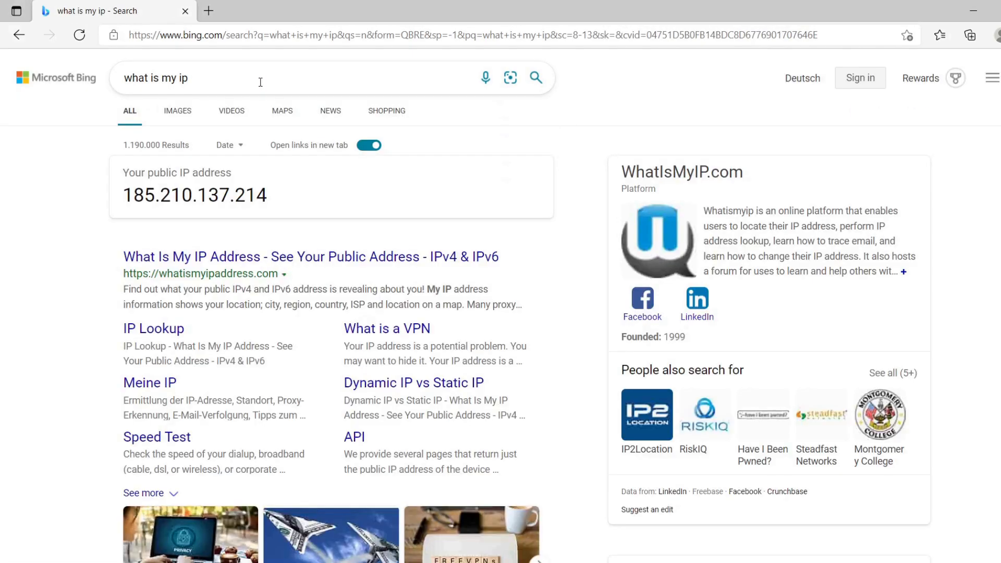
left_click(125, 197)
left_click(273, 195)
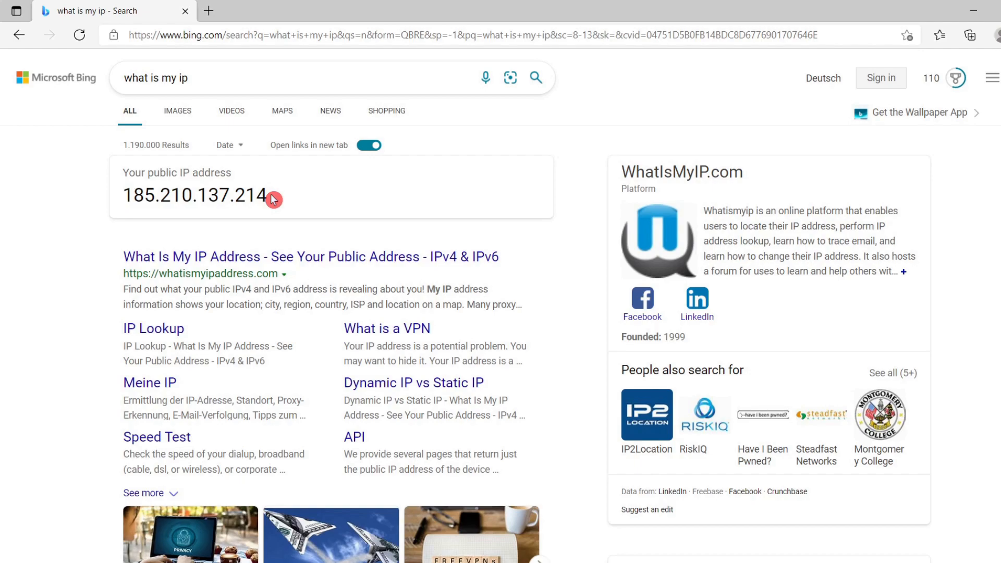
Step: Switch back to Command Prompt and reposition its window over the browser to review the ping replies
left_click(646, 562)
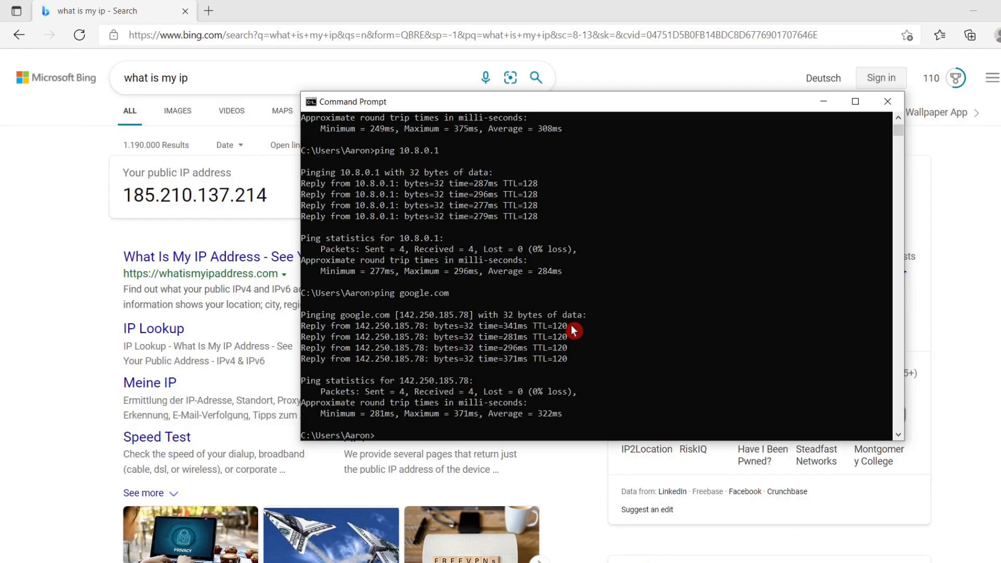
left_click_drag(524, 107, 301, 130)
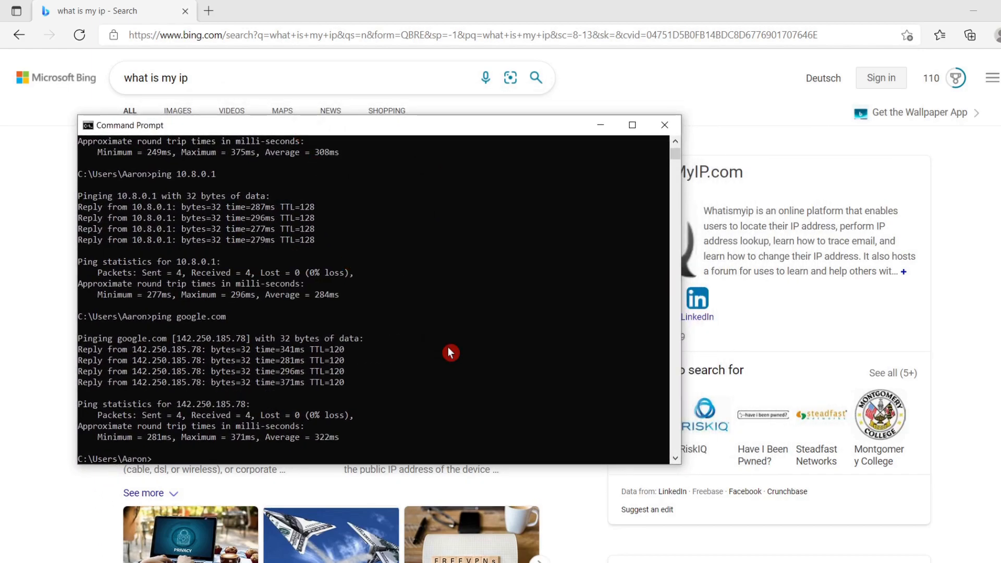